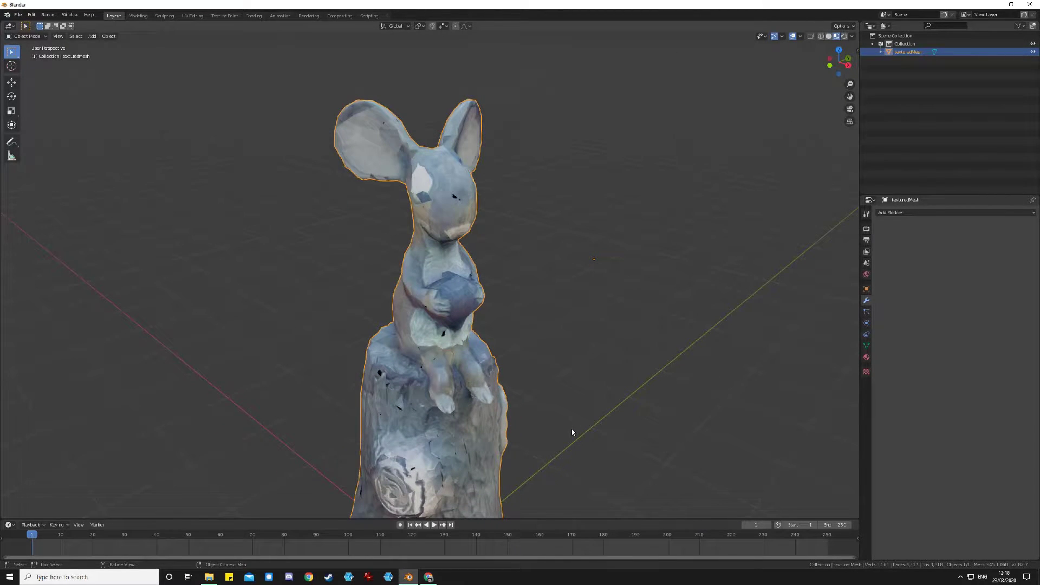
Examine the textured mouse statue and its tree stump base from different distances and angles
scroll(425, 352, up, 4)
scroll(645, 309, down, 6)
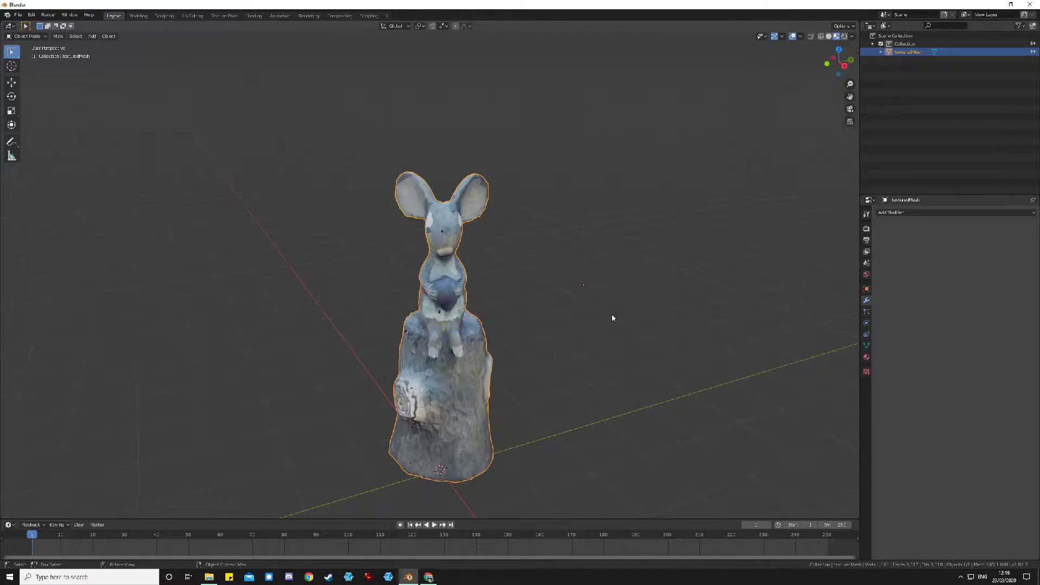
middle_drag(628, 277, 633, 253)
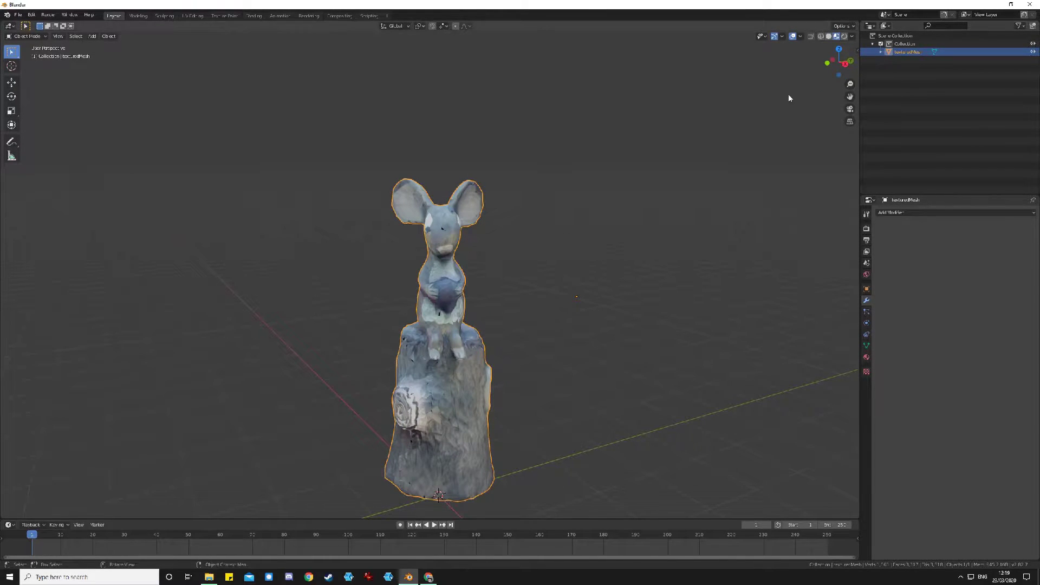
scroll(543, 283, down, 2)
scroll(529, 309, up, 2)
scroll(548, 269, up, 2)
scroll(552, 301, down, 2)
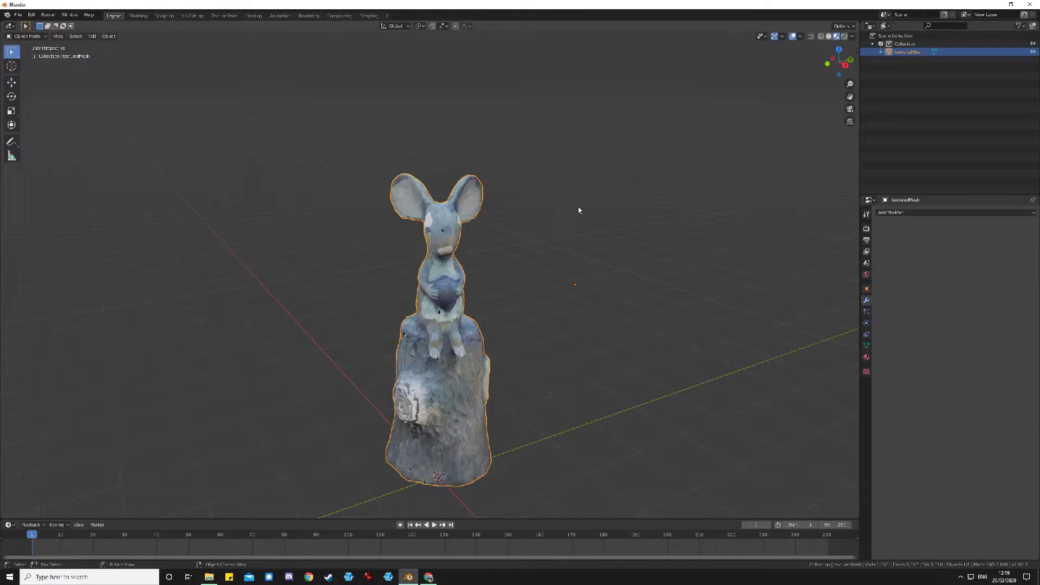
mouse_move(574, 439)
middle_down()
mouse_move(578, 413)
mouse_move(580, 426)
middle_up()
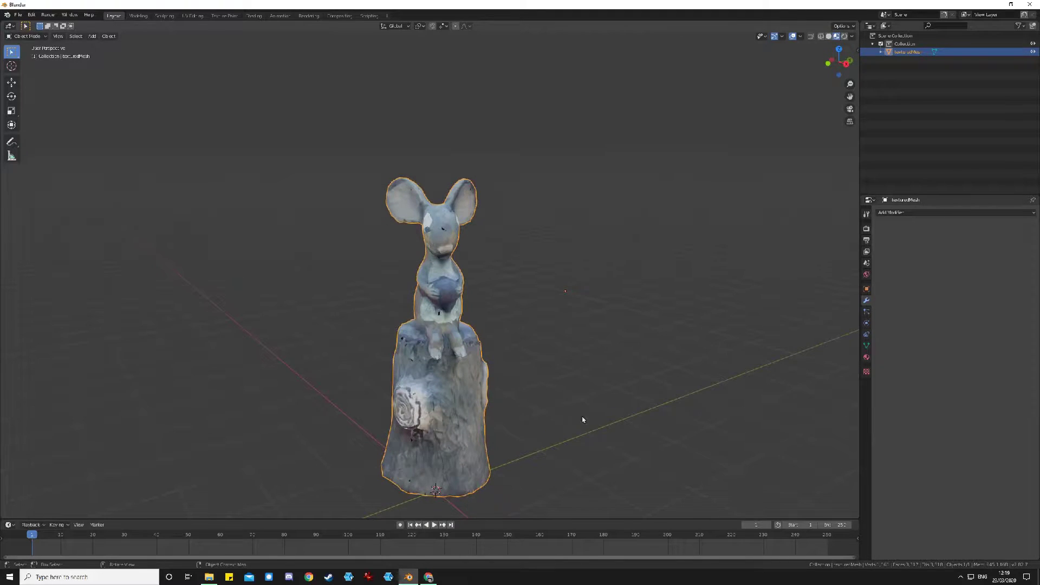
Remove all the TextureAtlas materials from the statue mesh's material slots
click(866, 357)
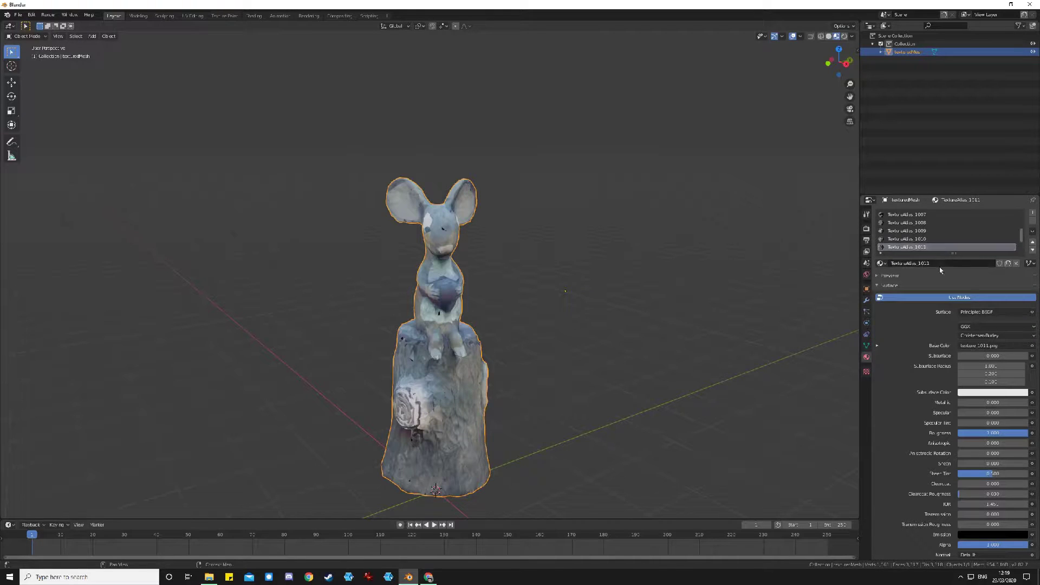
click(1033, 223)
click(1033, 222)
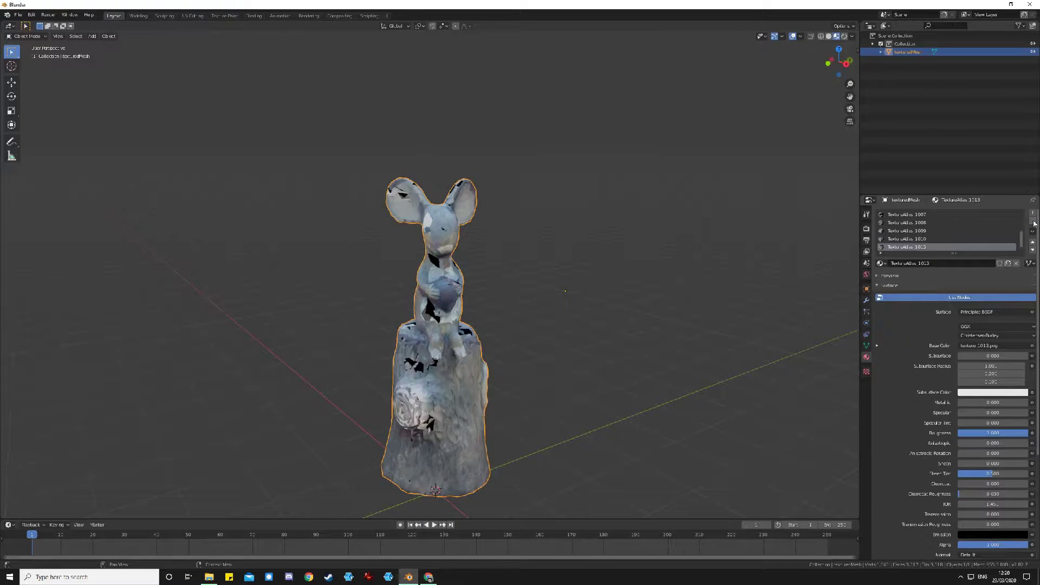
click(1033, 223)
click(1033, 222)
click(1033, 222)
click(1033, 223)
click(1033, 223)
click(1033, 222)
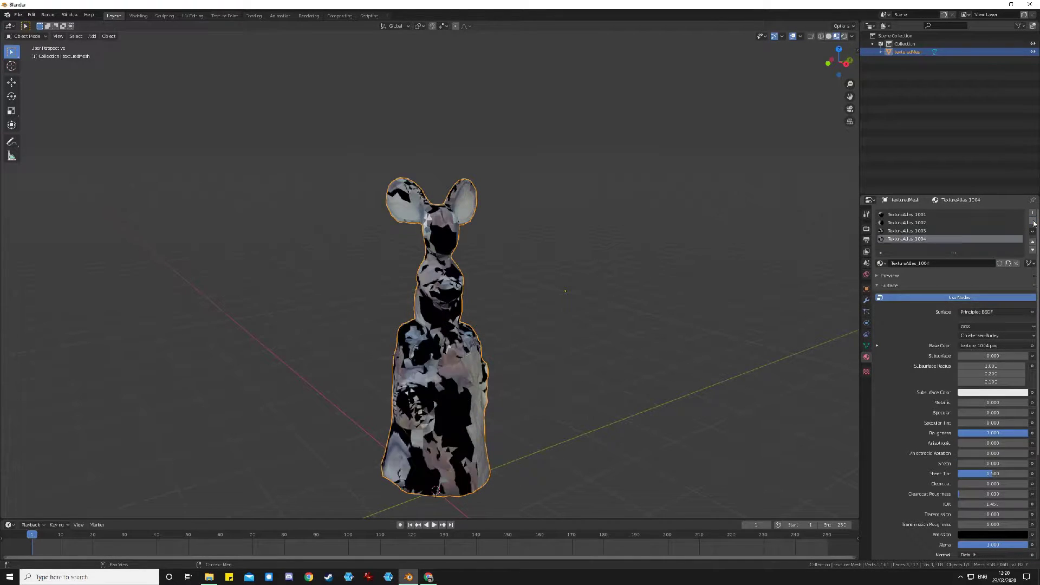
click(1033, 223)
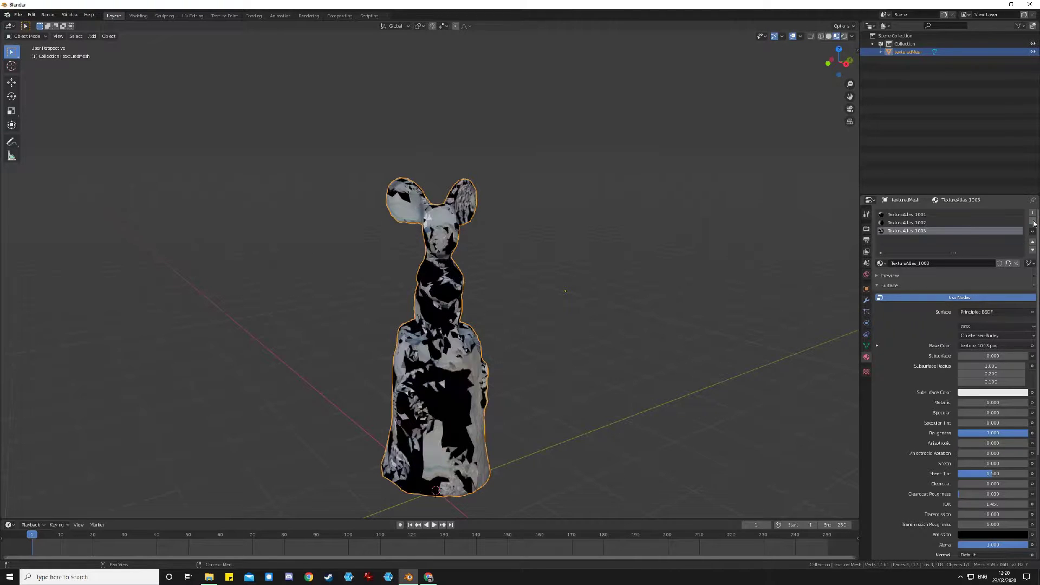
click(1033, 222)
click(1033, 222)
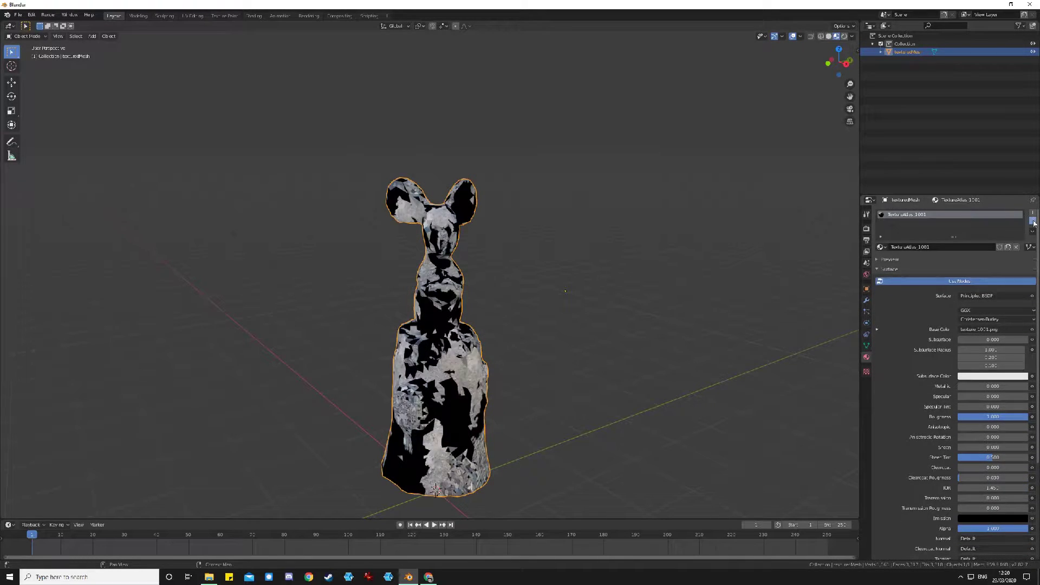
click(1033, 223)
Create a new default material on the statue mesh
mouse_move(594, 408)
middle_down()
mouse_move(598, 365)
mouse_move(571, 348)
mouse_move(567, 395)
mouse_move(641, 390)
mouse_move(594, 405)
middle_up()
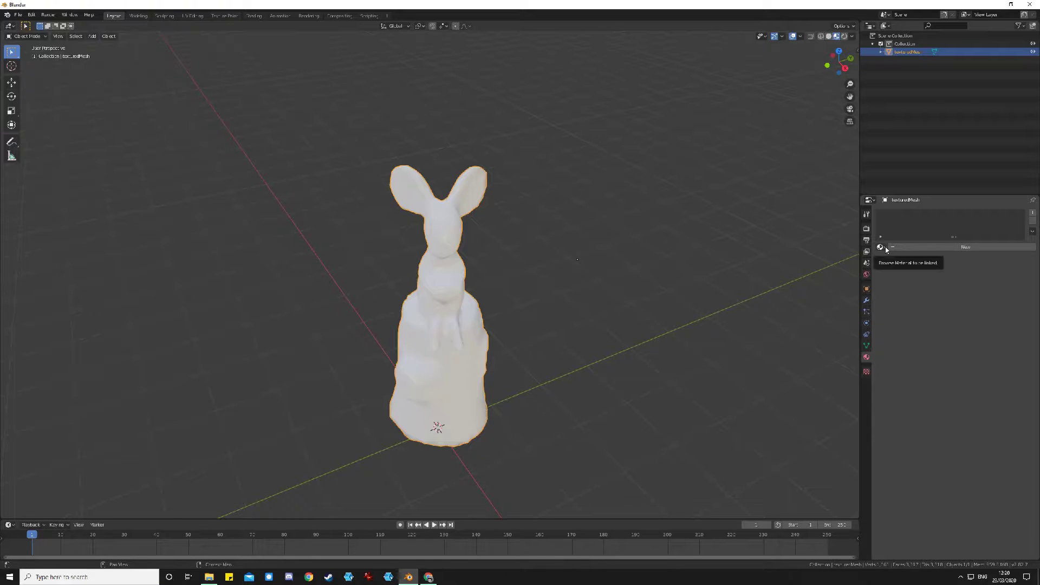
click(928, 247)
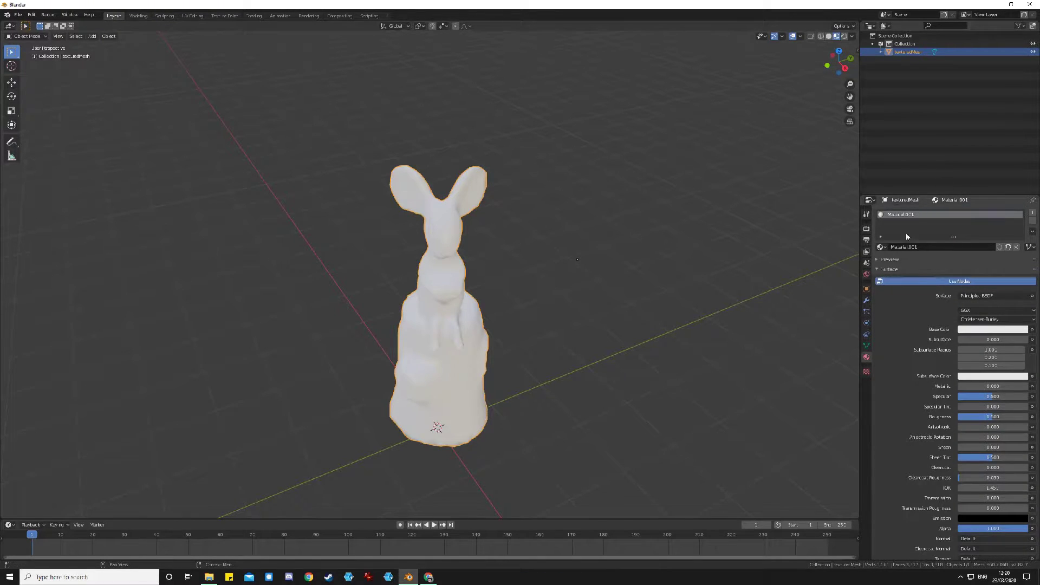
middle_drag(475, 441, 477, 434)
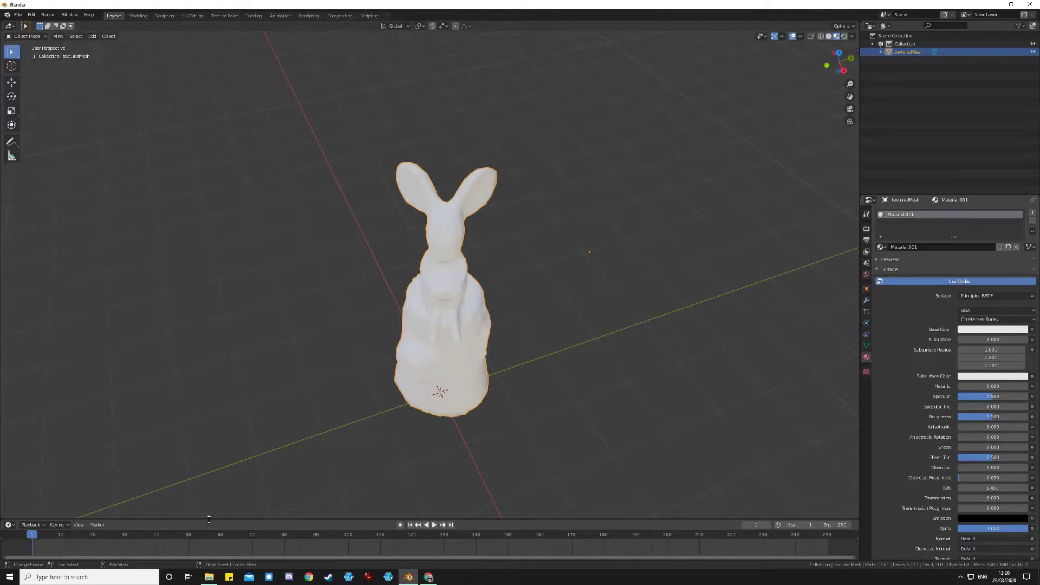
Enlarge the timeline area and turn it into a Shader Editor showing the new material's nodes
drag(209, 519, 209, 361)
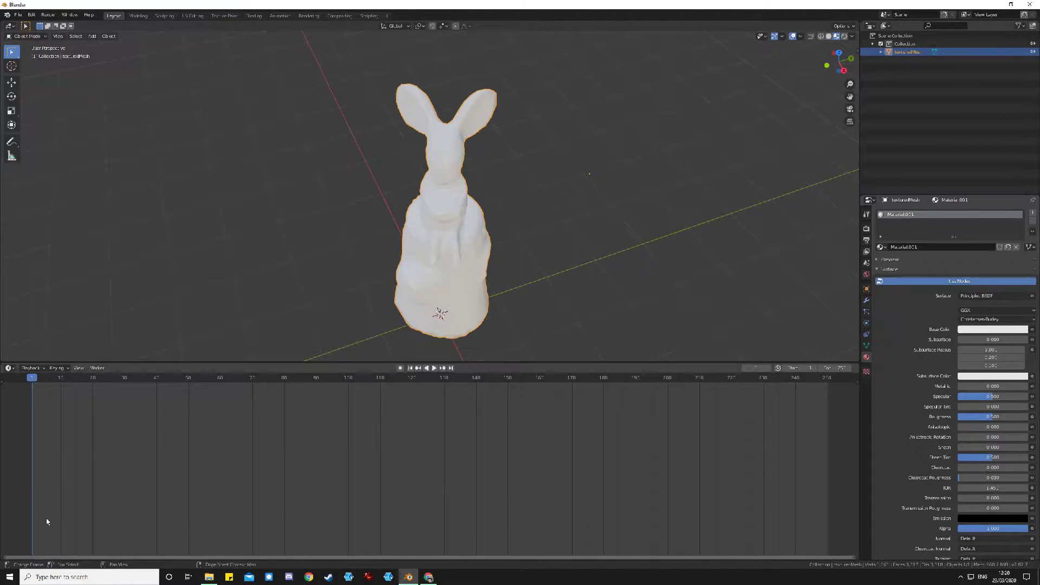
click(10, 368)
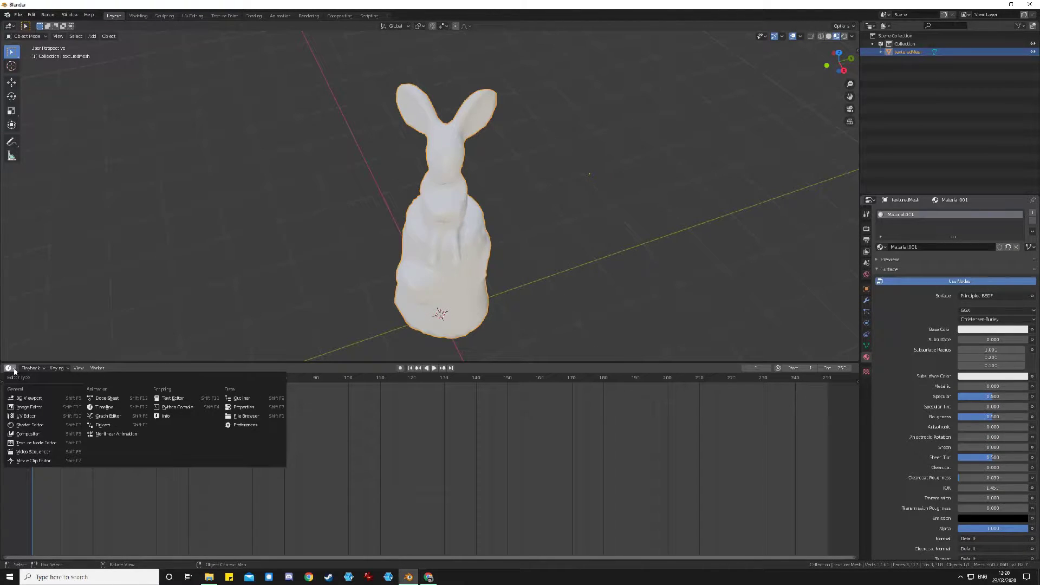
click(14, 371)
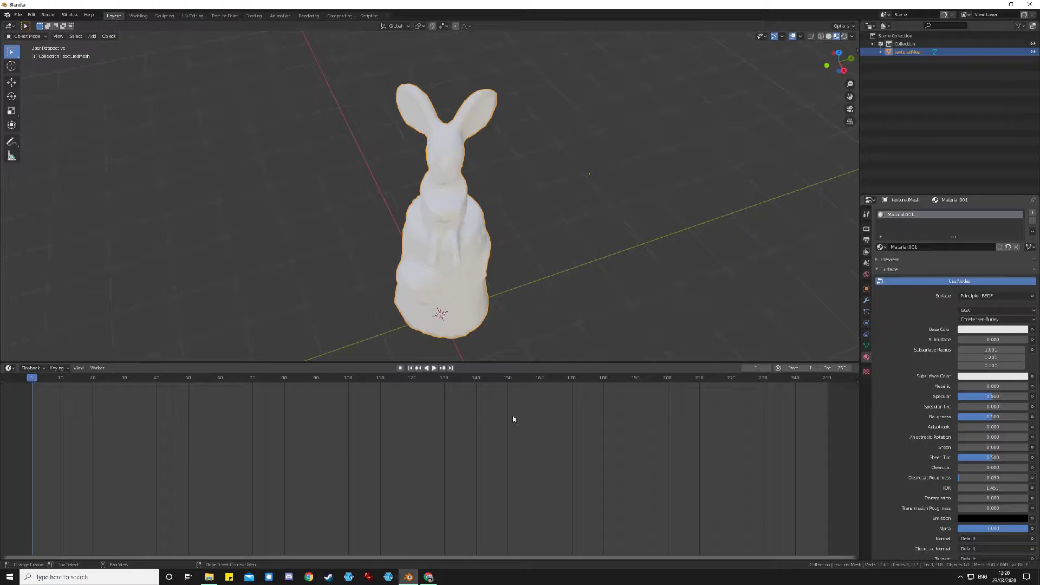
click(9, 368)
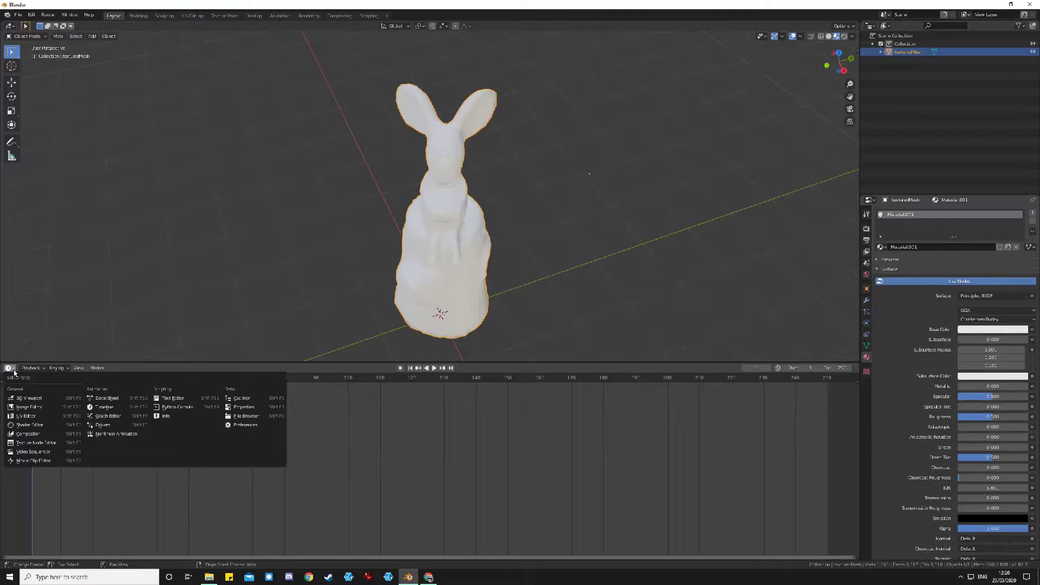
click(34, 428)
middle_drag(453, 499, 473, 476)
scroll(522, 444, up, 3)
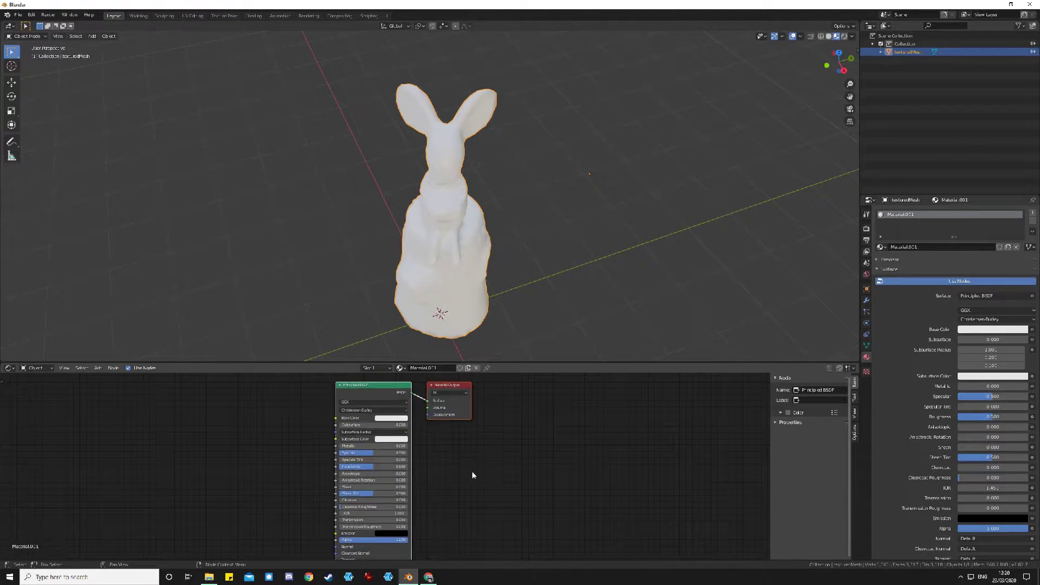
scroll(401, 477, down, 1)
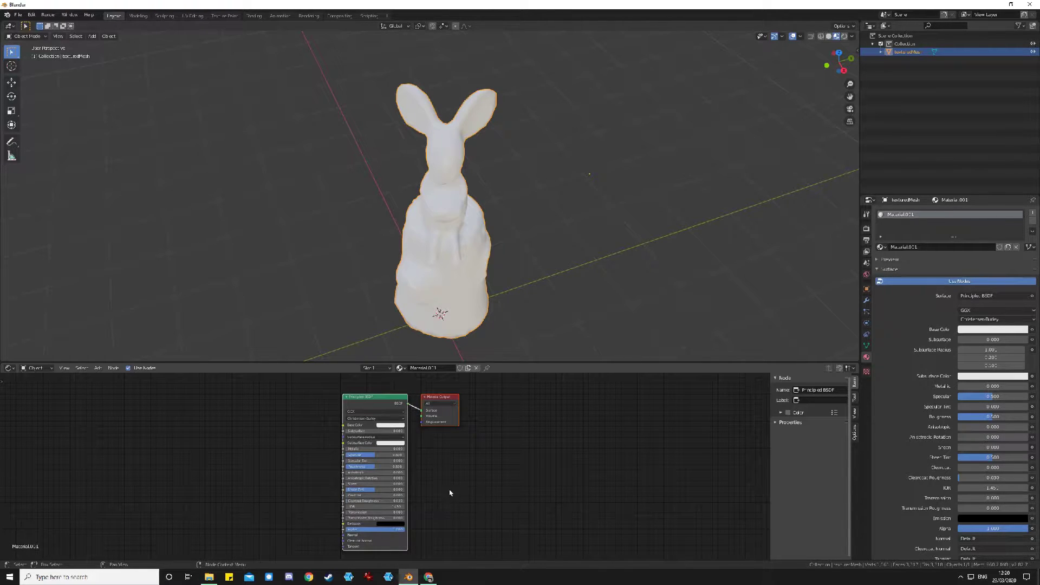
Add an Image Texture node beside the Principled BSDF and link its Color output to Base Color
click(97, 368)
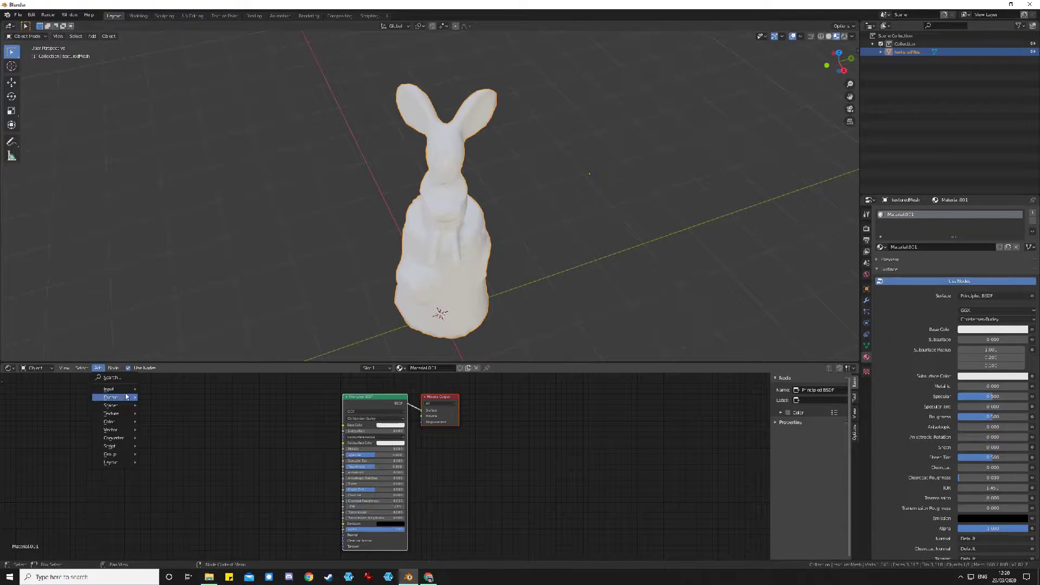
mouse_move(129, 413)
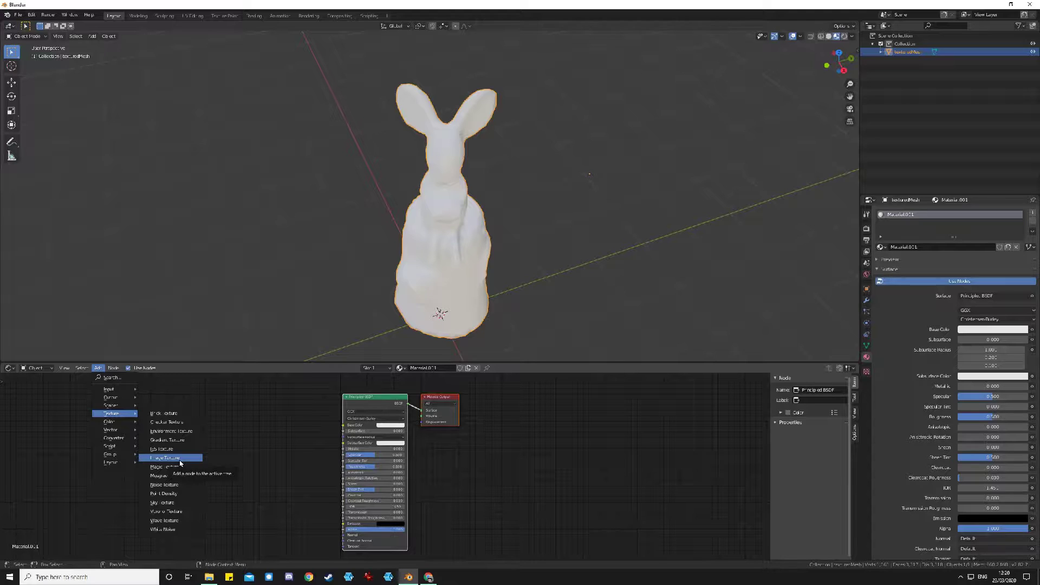
click(181, 458)
click(310, 417)
scroll(274, 506, up, 2)
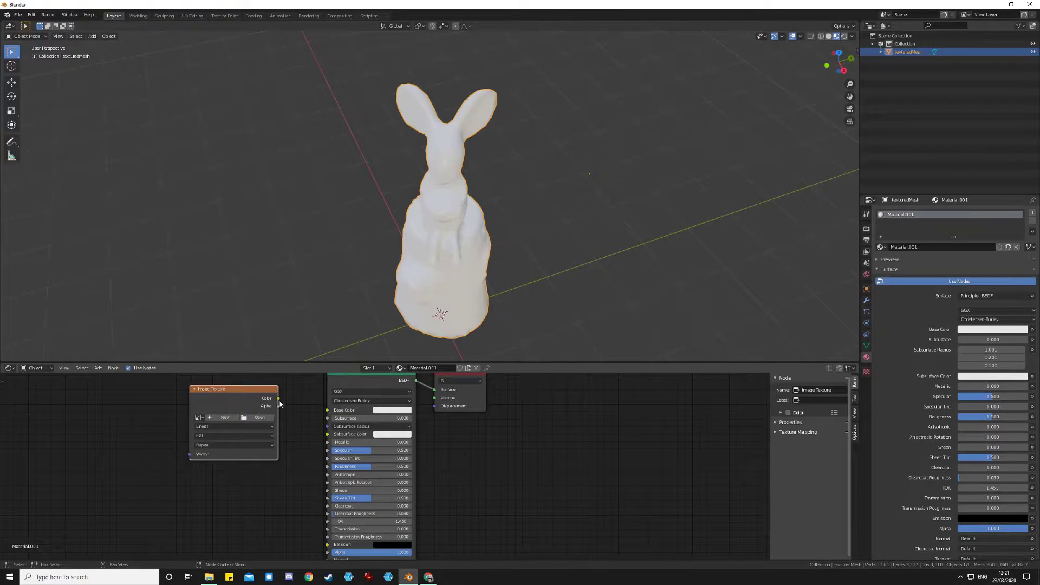
drag(277, 398, 327, 411)
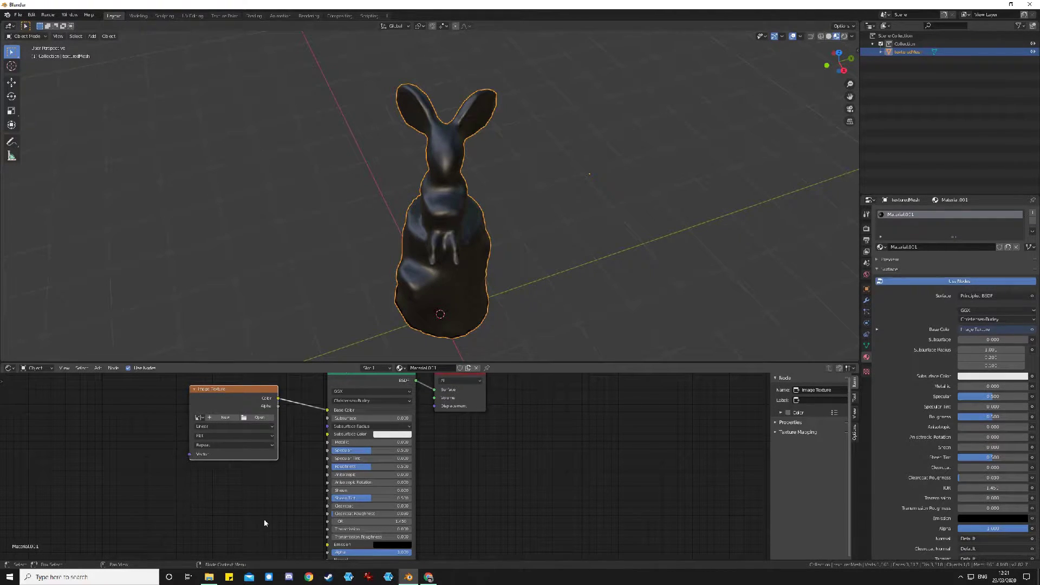
mouse_move(545, 456)
middle_down()
mouse_move(543, 443)
mouse_move(540, 470)
middle_up()
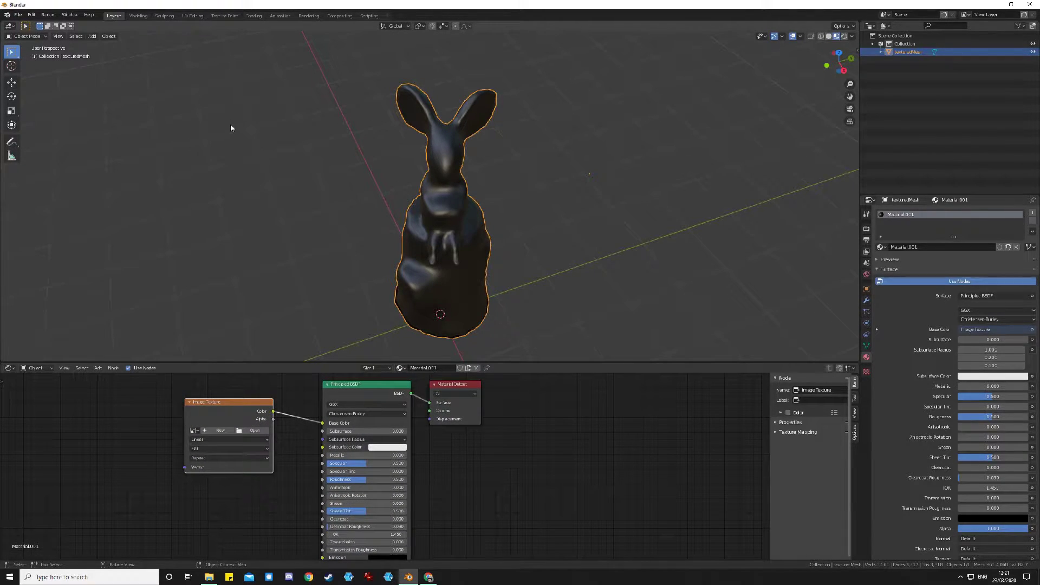
Switch to the UV Editing workspace and select the whole mesh to show its existing UV islands
click(192, 16)
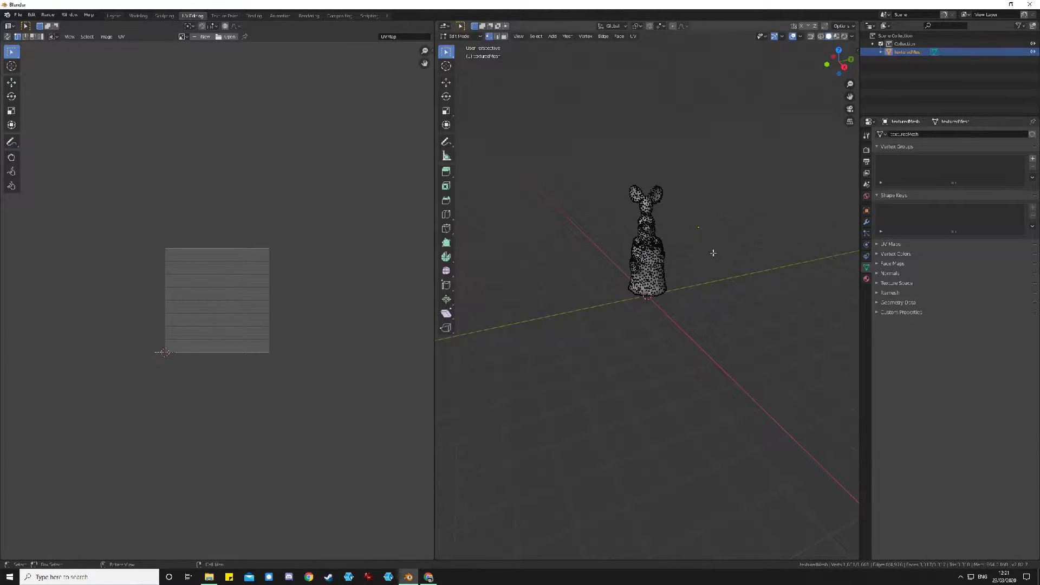
scroll(720, 241, up, 4)
scroll(750, 228, down, 4)
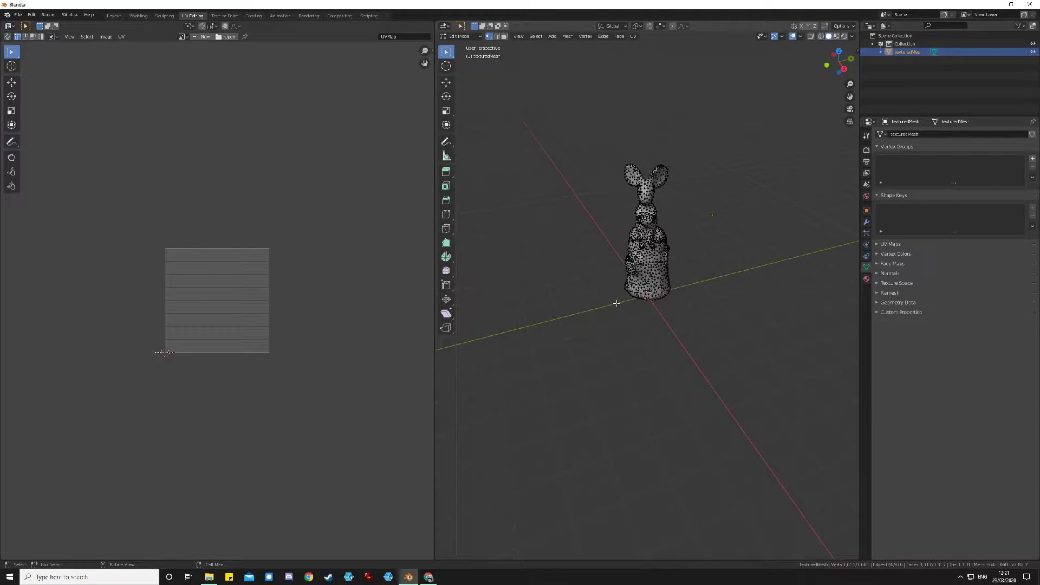
key(a)
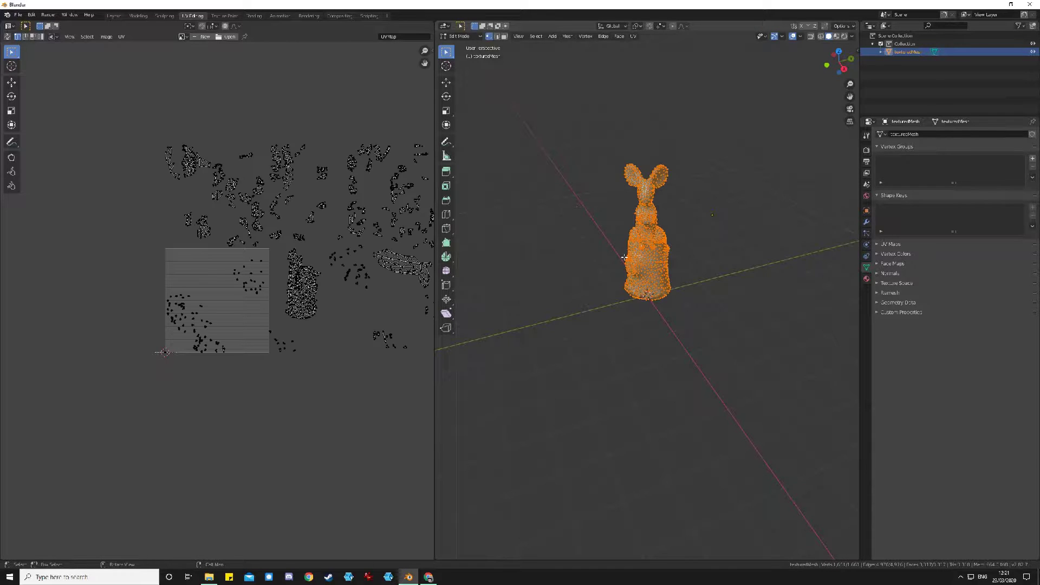
scroll(339, 338, down, 3)
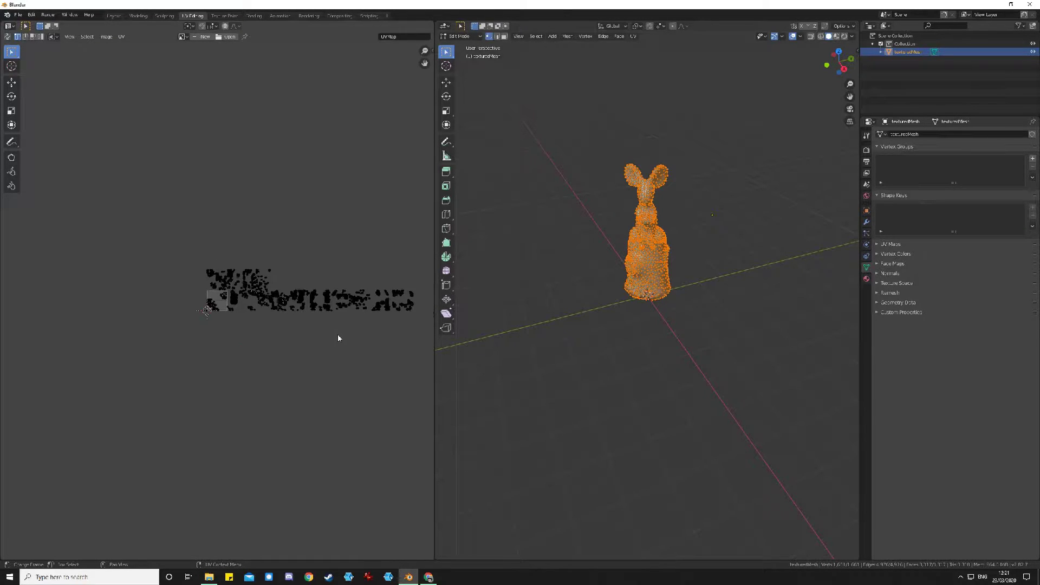
scroll(306, 361, down, 4)
scroll(290, 300, up, 10)
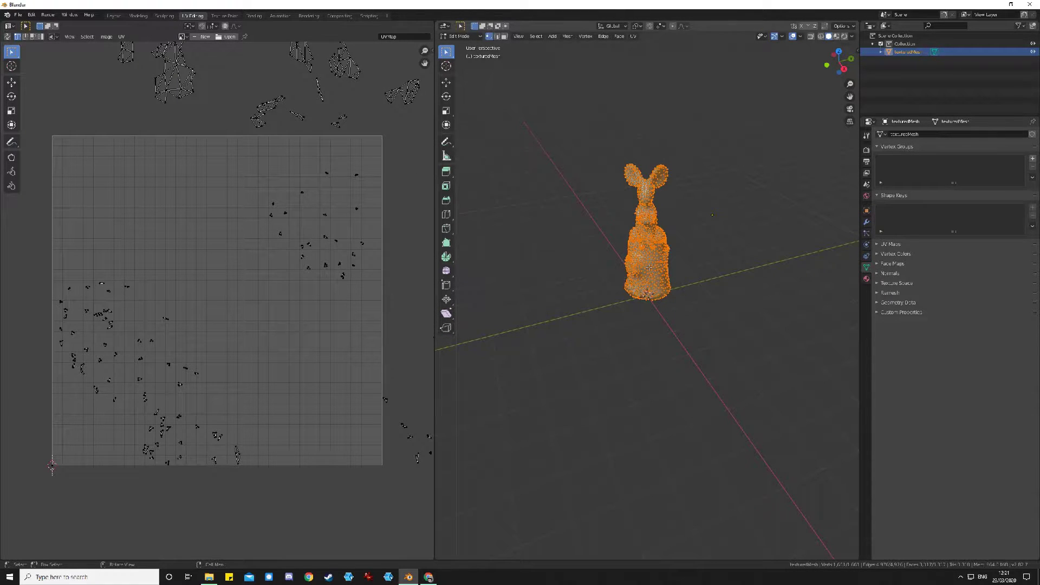
Unwrap the selected mesh with Smart UV Project, using a small island margin
key(u)
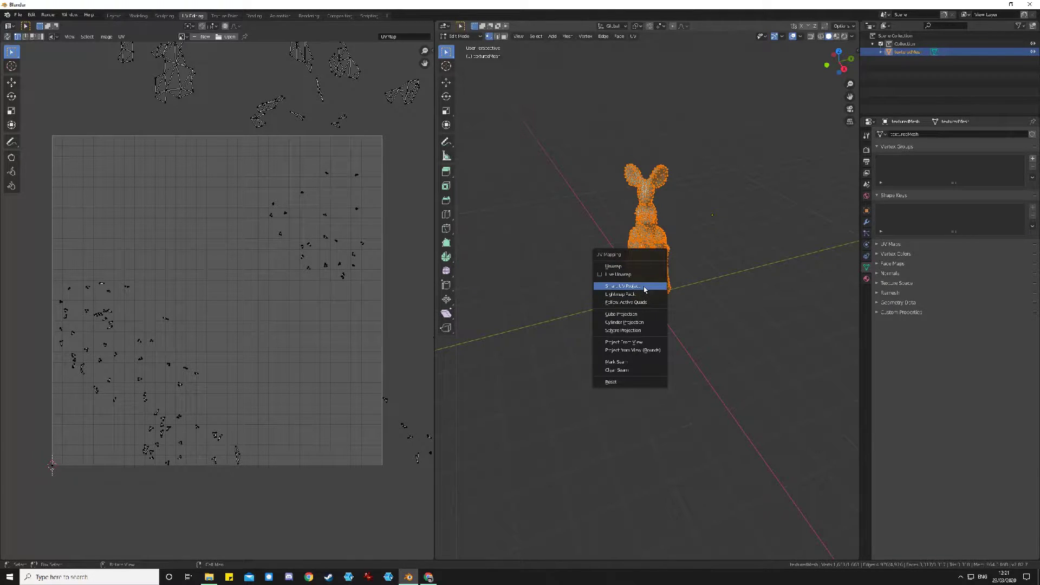
click(645, 290)
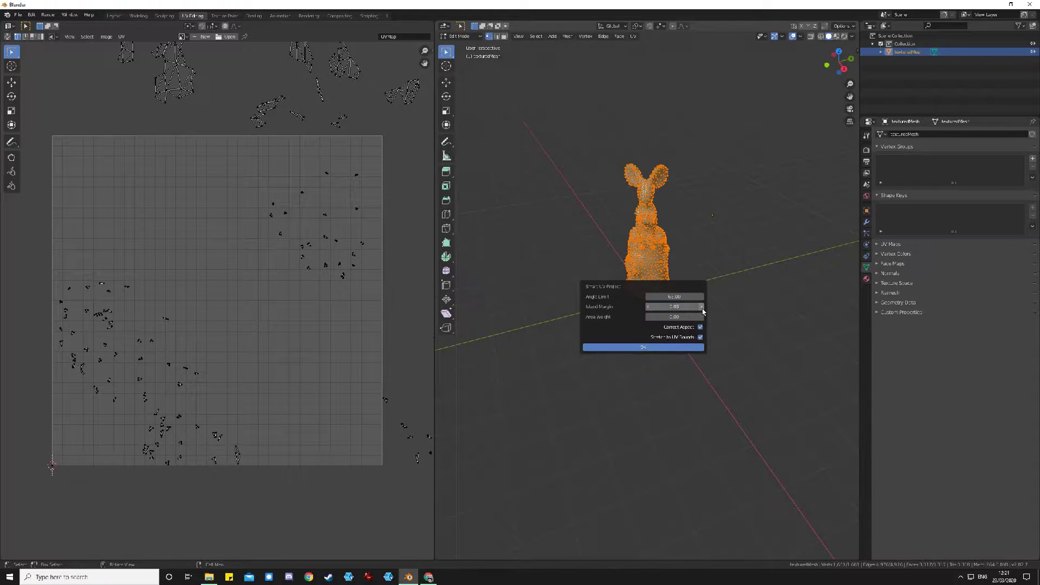
click(702, 308)
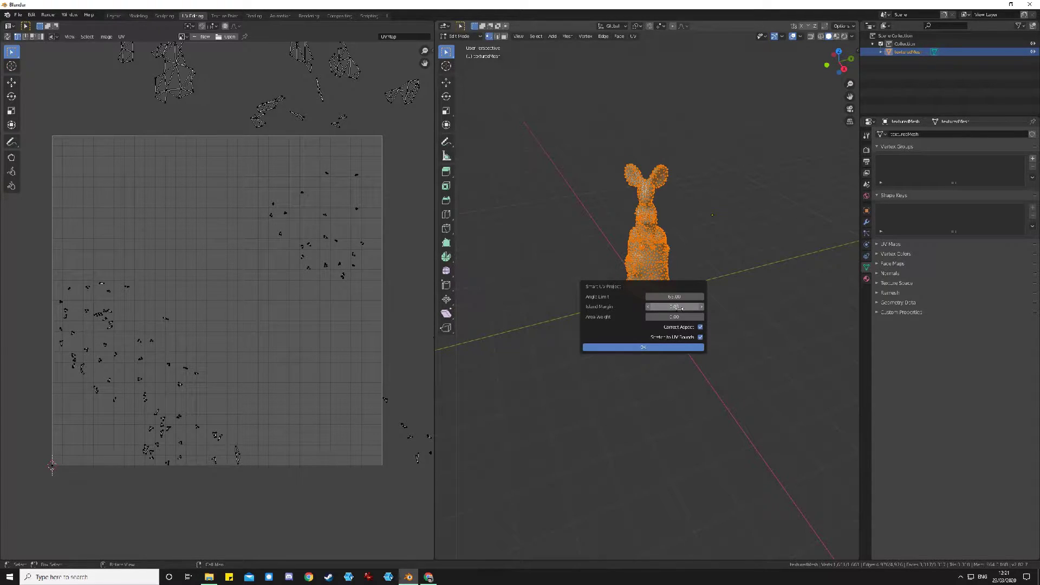
click(642, 348)
scroll(212, 426, up, 1)
scroll(212, 427, down, 2)
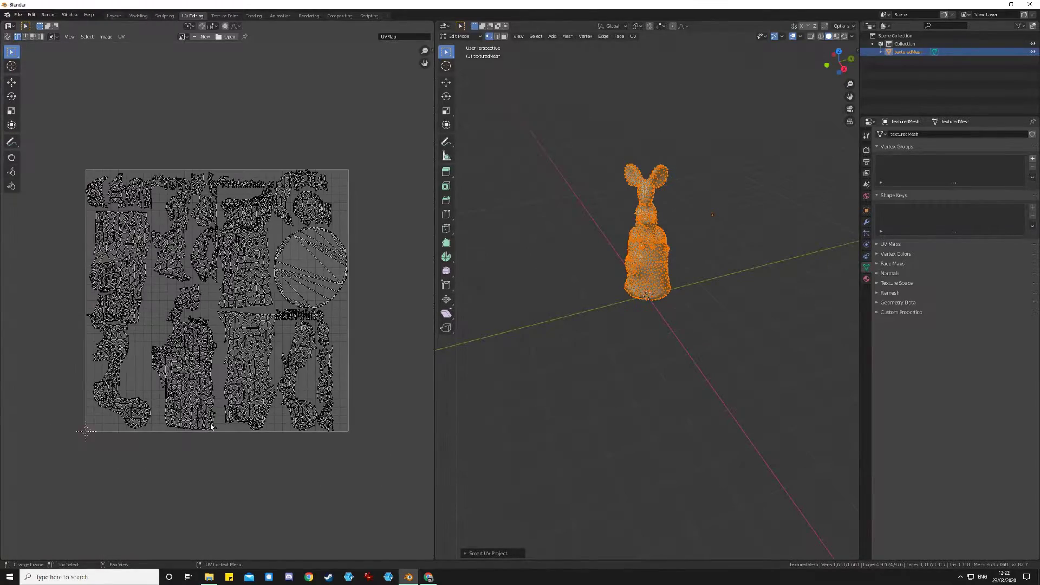
scroll(211, 426, up, 1)
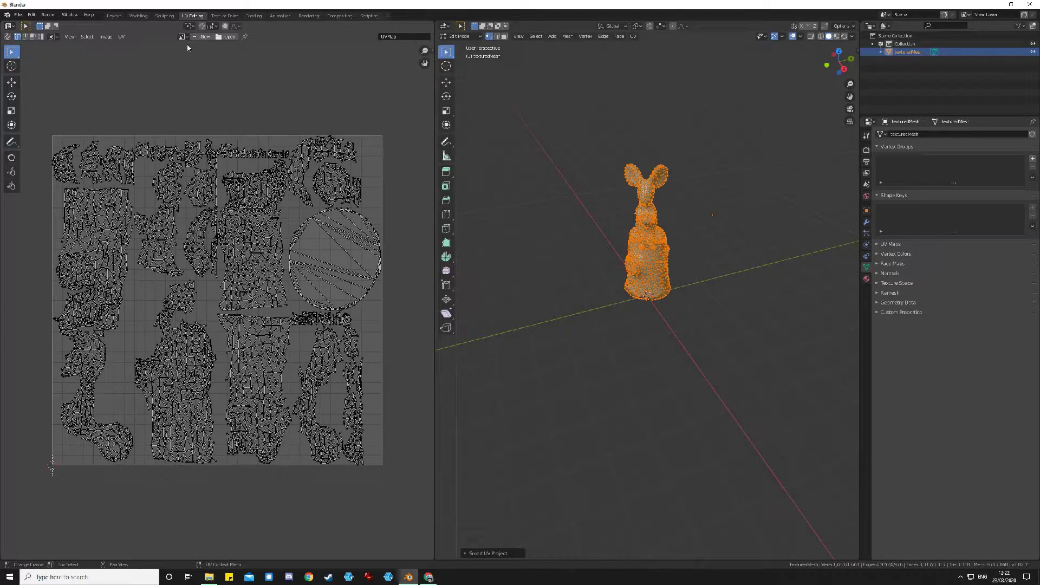
Create a new blank image named BakedMouse with a height of 2048 px in the UV editor
click(204, 36)
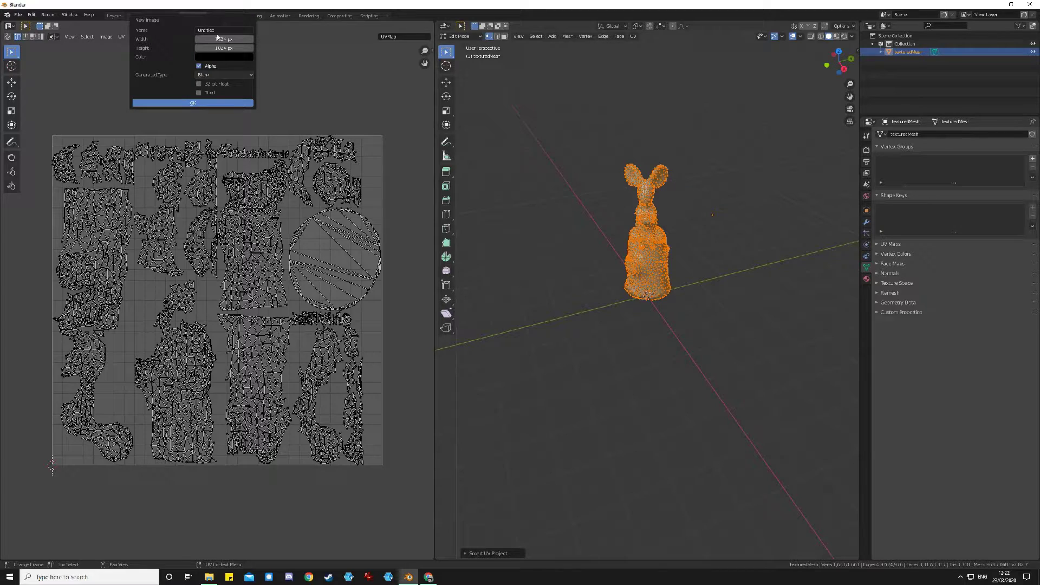
key(Return)
click(240, 30)
text(Bas)
key(Tab)
text(4)
key(Tab)
text(2048)
key(Tab)
key(Return)
click(204, 103)
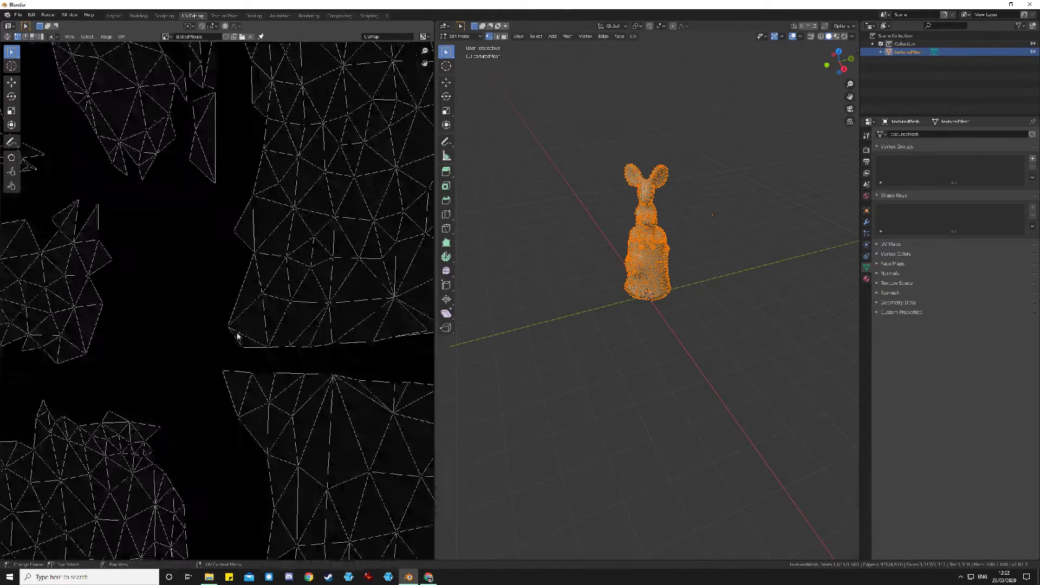
Return to the Layout workspace and assign the BakedMouse image to the material's Image Texture node
key(Home)
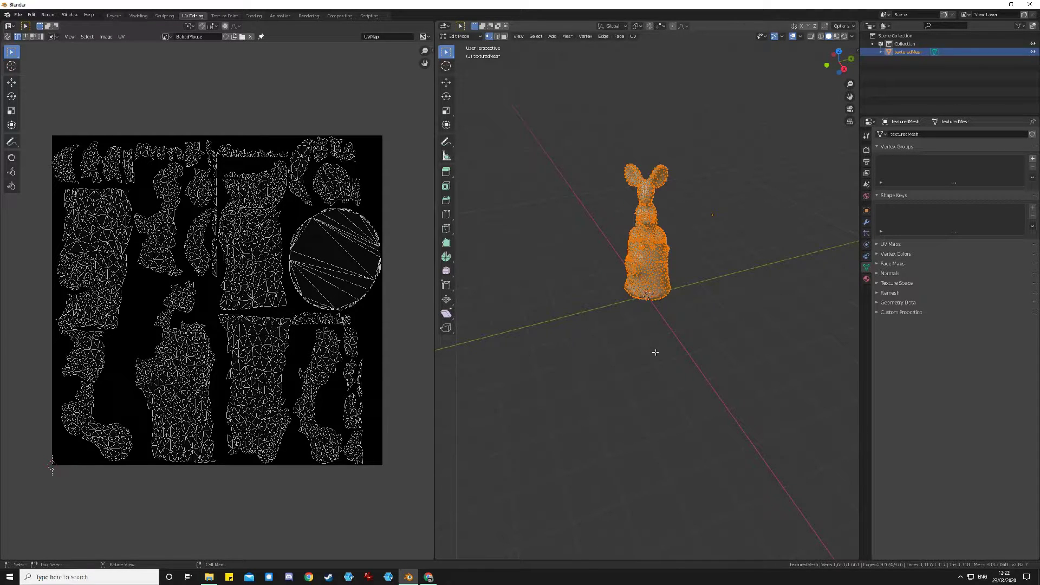
click(653, 361)
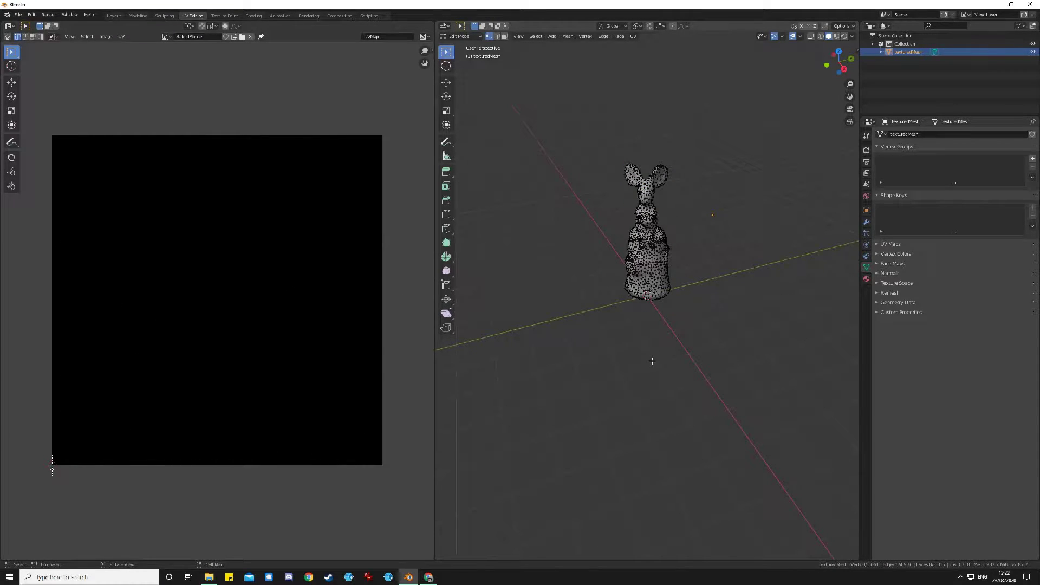
click(113, 16)
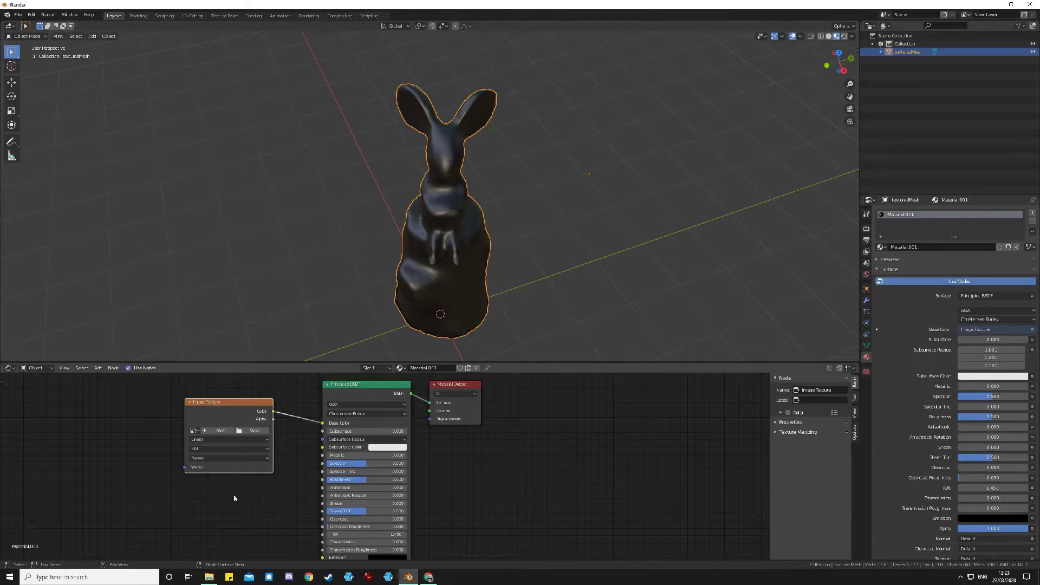
click(200, 432)
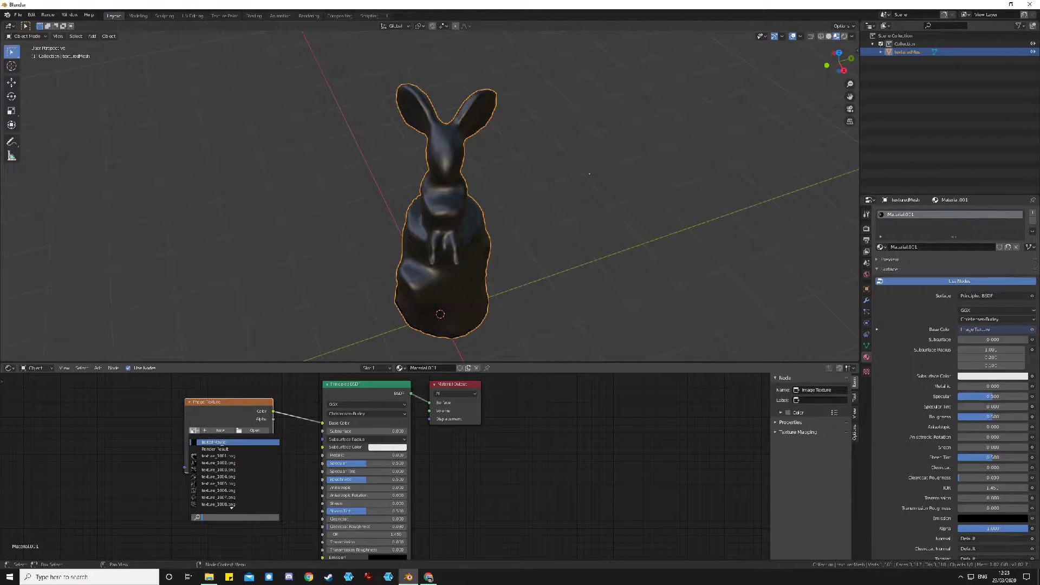
click(222, 445)
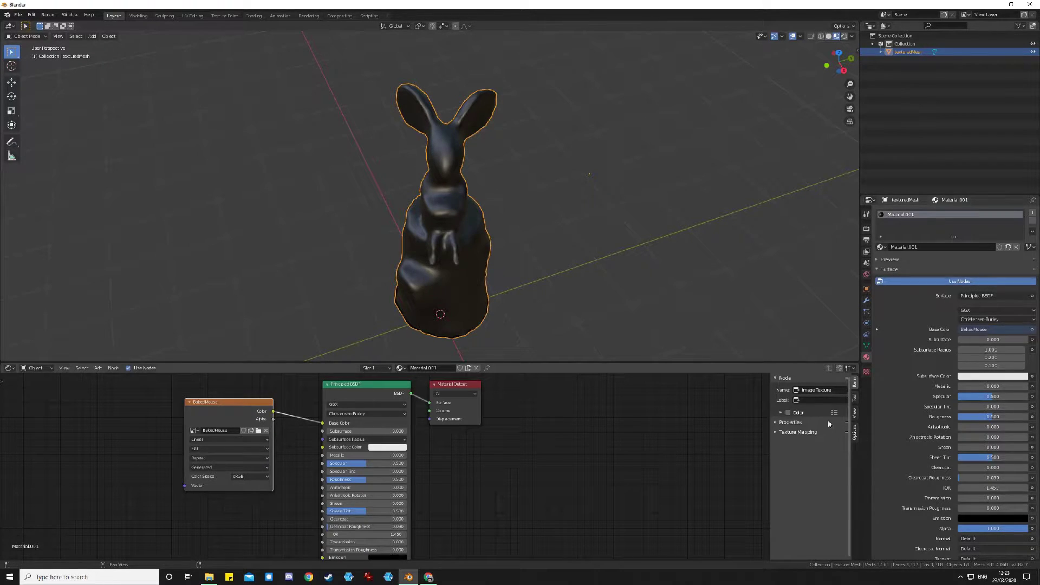
Set the Principled BSDF's Roughness to 1 and its Specular and Sheen Tint to 0
scroll(394, 504, down, 1)
middle_drag(472, 502, 467, 478)
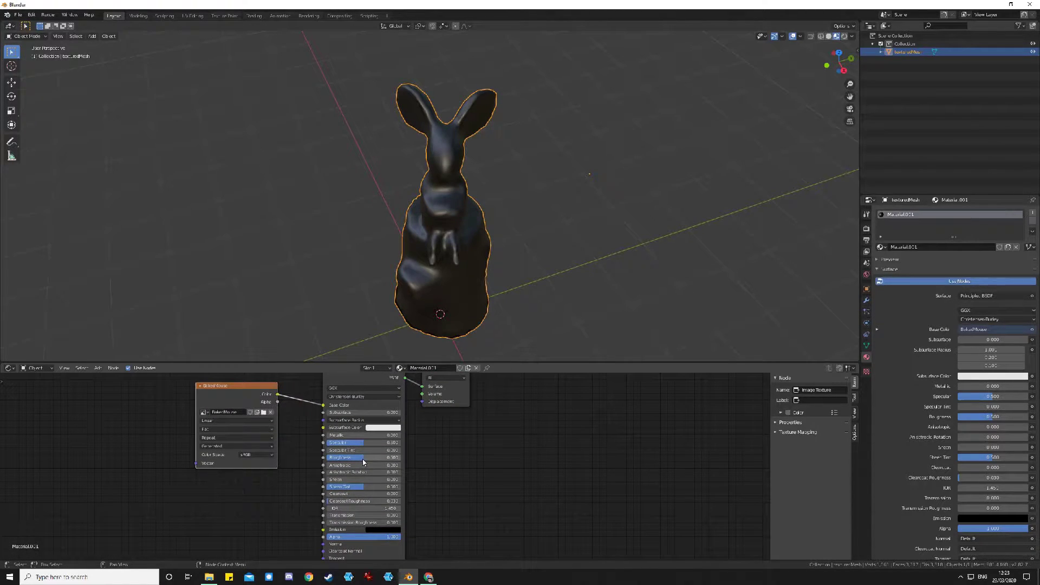
drag(363, 459, 403, 459)
drag(328, 442, 314, 442)
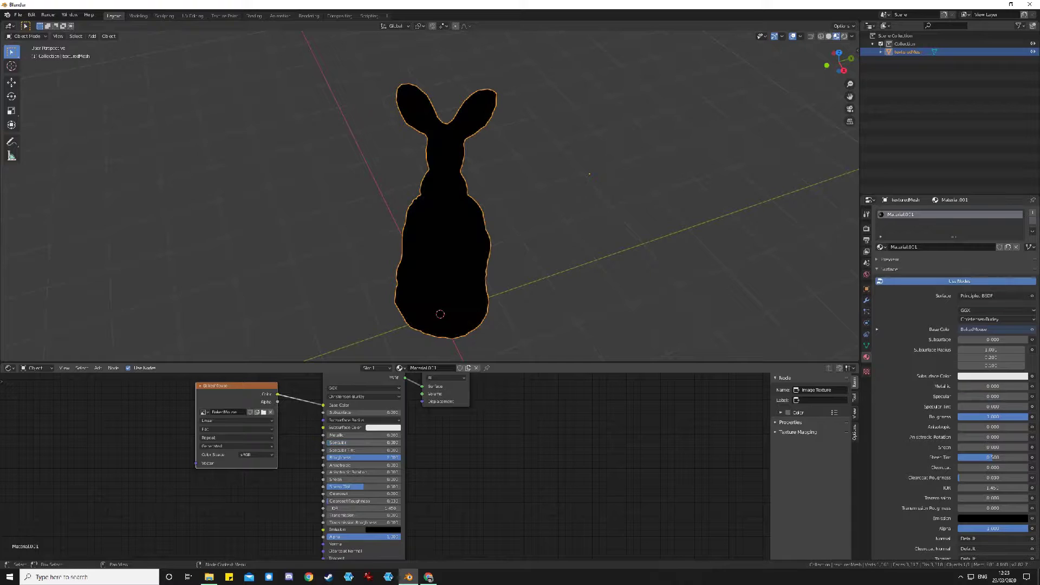
drag(375, 485, 336, 486)
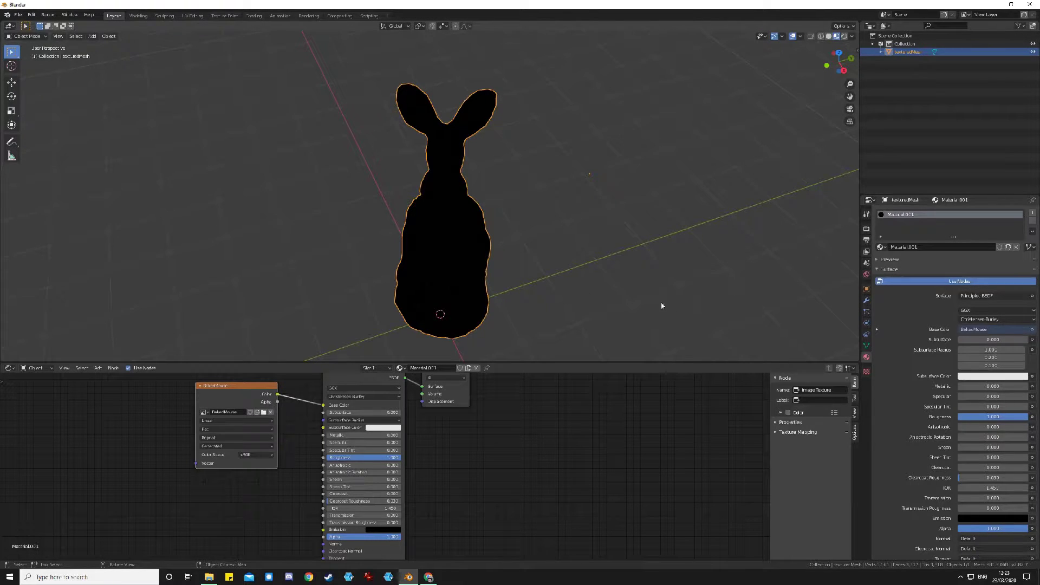
mouse_move(599, 239)
middle_down()
mouse_move(601, 253)
mouse_move(594, 211)
mouse_move(610, 246)
mouse_move(601, 255)
middle_up()
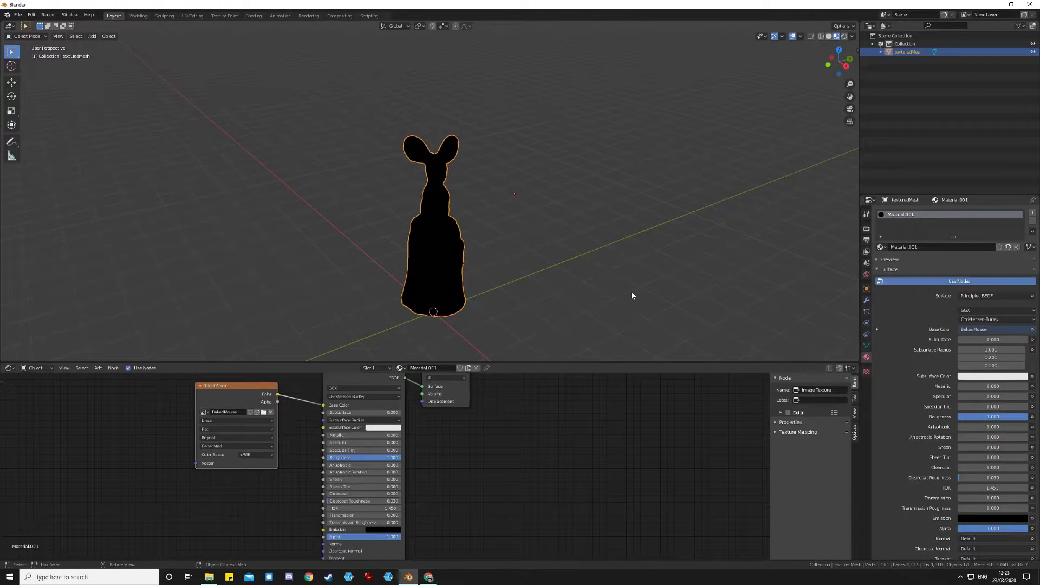
Save the Blender project as Mouse.blend in the Mouse project folder
click(17, 15)
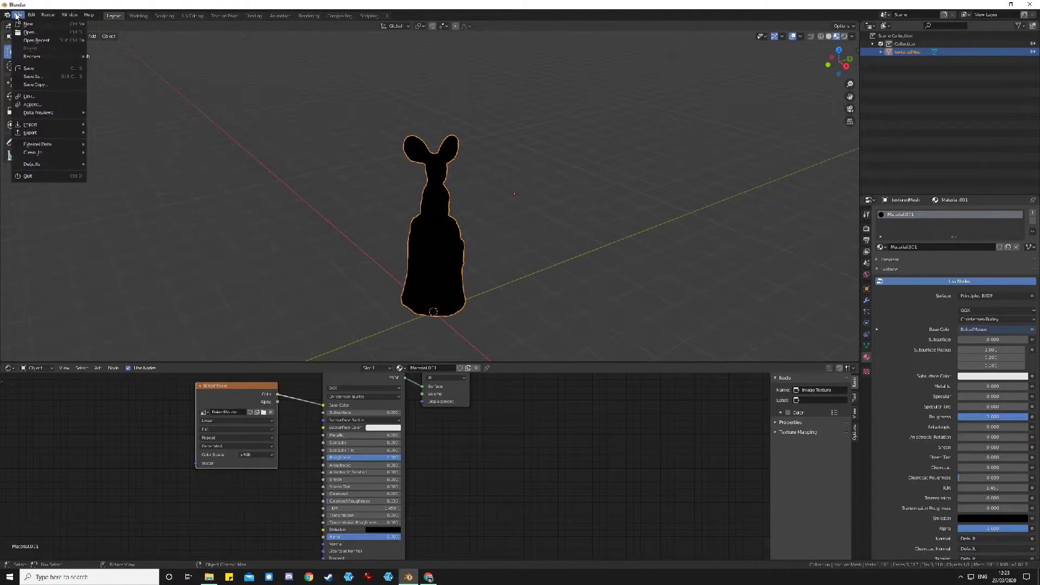
click(42, 75)
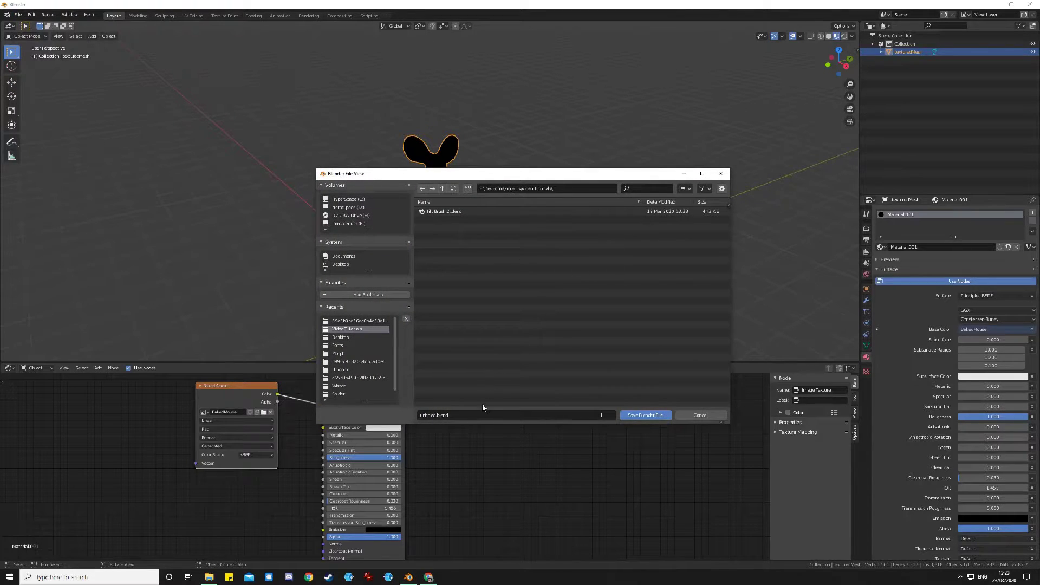
click(443, 189)
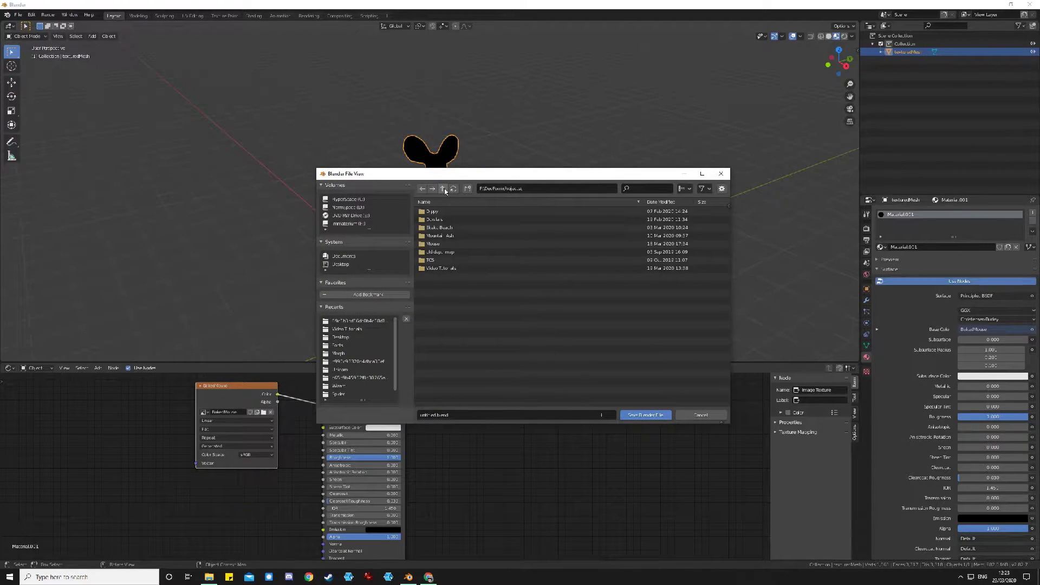
double_click(442, 244)
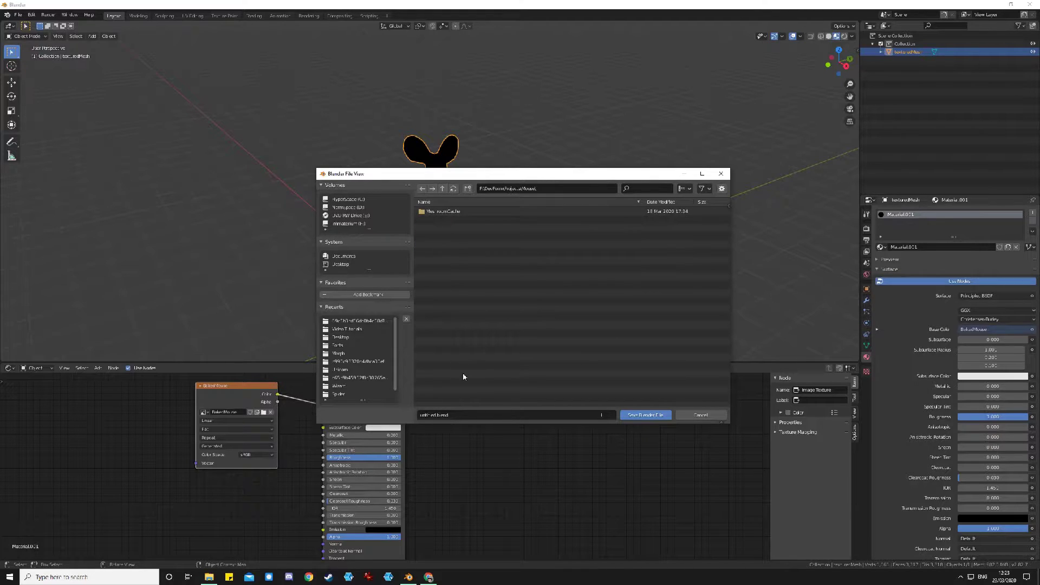
click(434, 415)
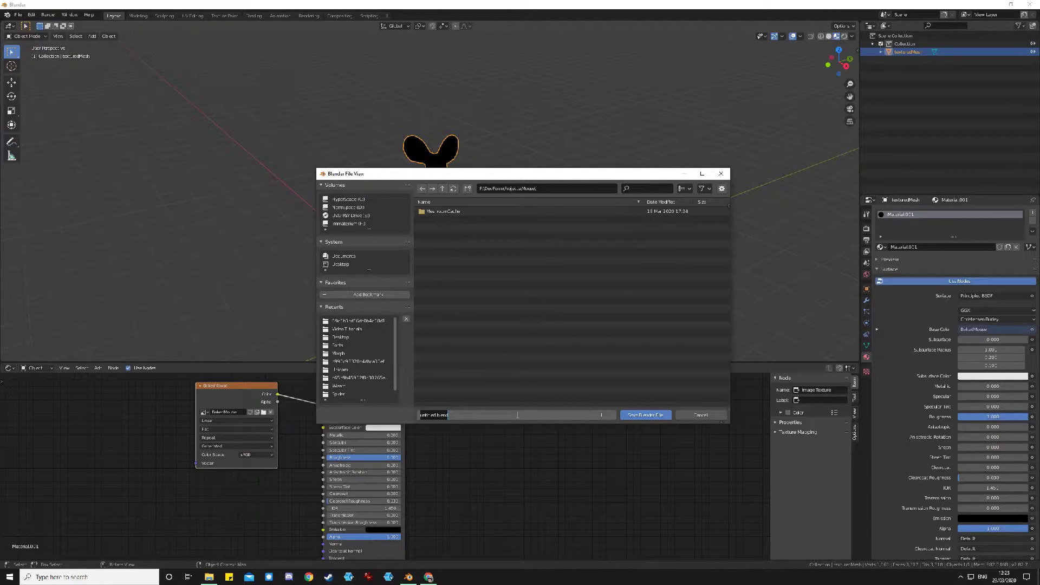
text(<)
text(ouse)
key(Return)
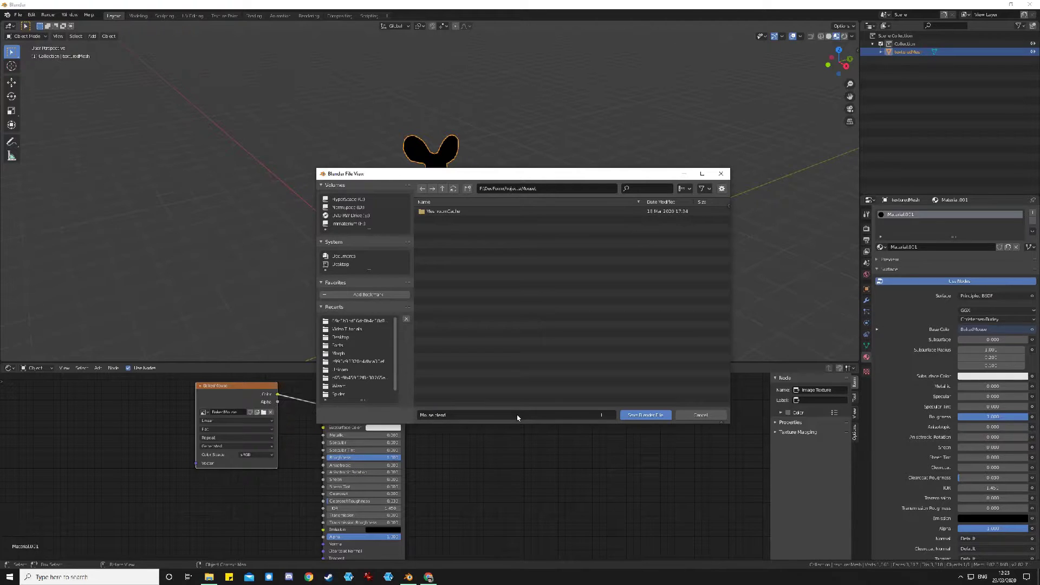
click(638, 418)
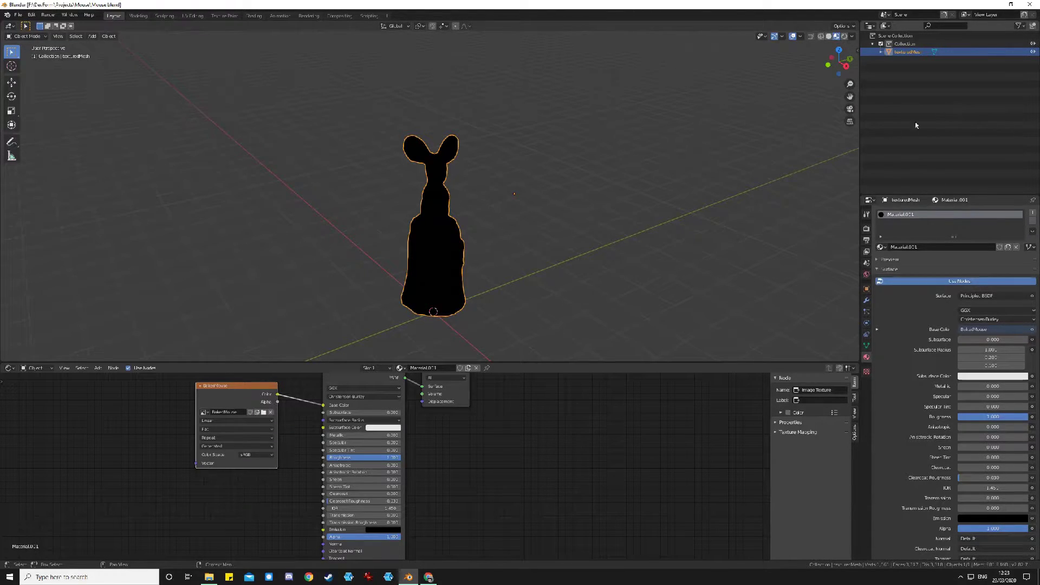
Import the original textured mesh OBJ from the Texturing results inside the Mouse project's MeshroomCache folder
click(18, 15)
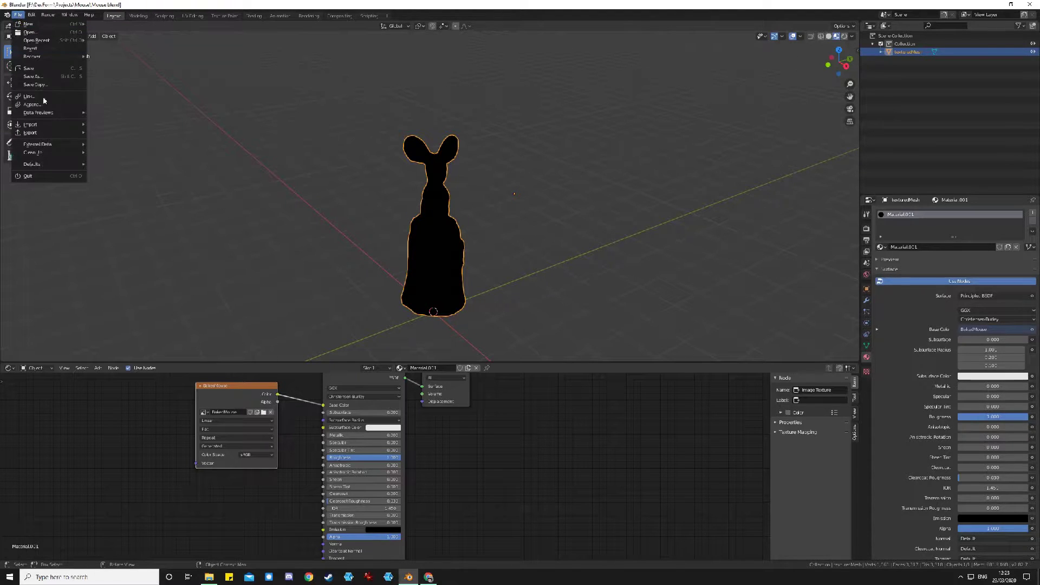
mouse_move(61, 128)
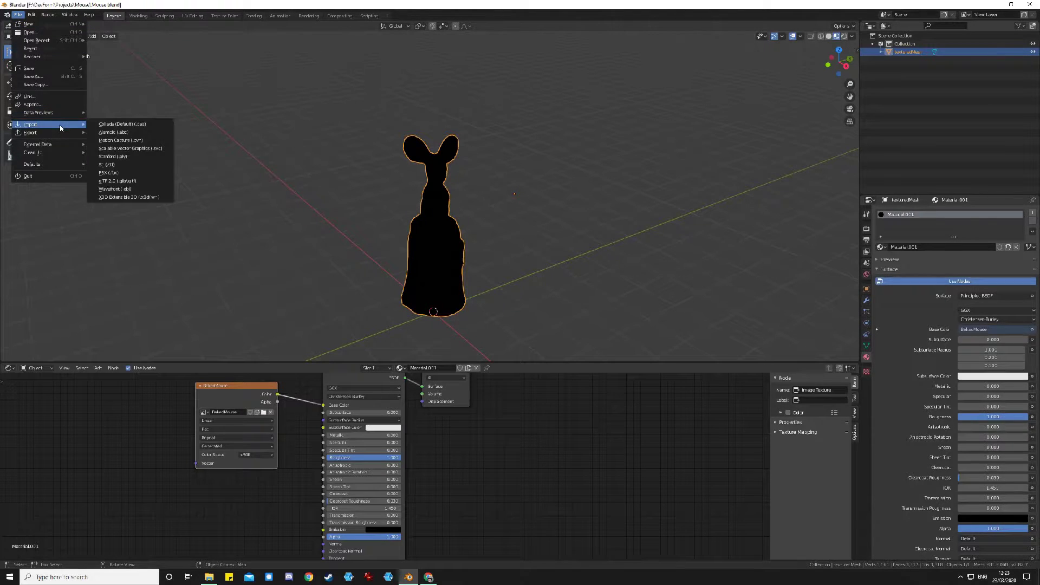
click(124, 189)
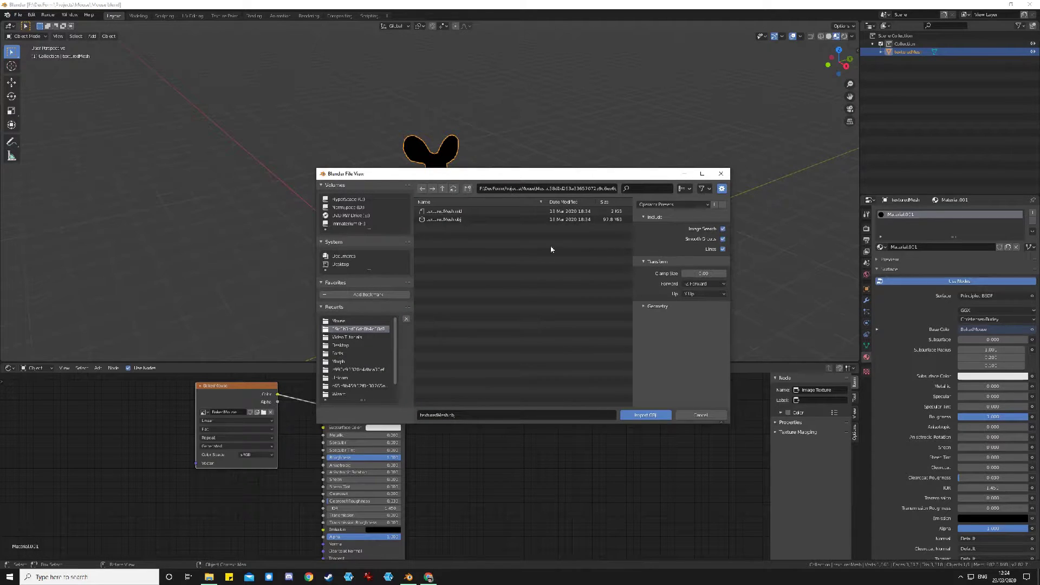
click(442, 188)
click(442, 188)
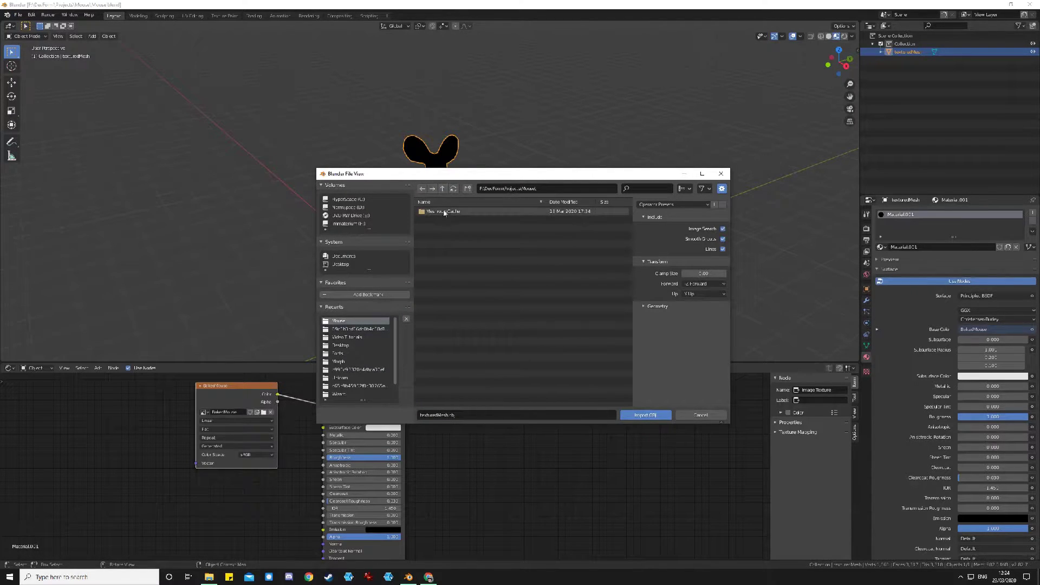
click(443, 188)
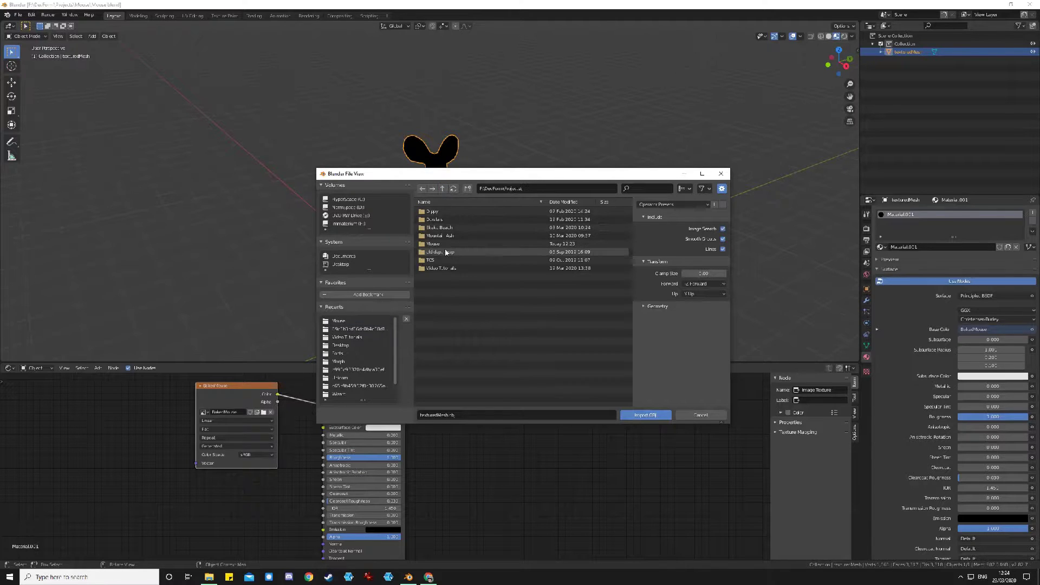
double_click(441, 242)
double_click(440, 212)
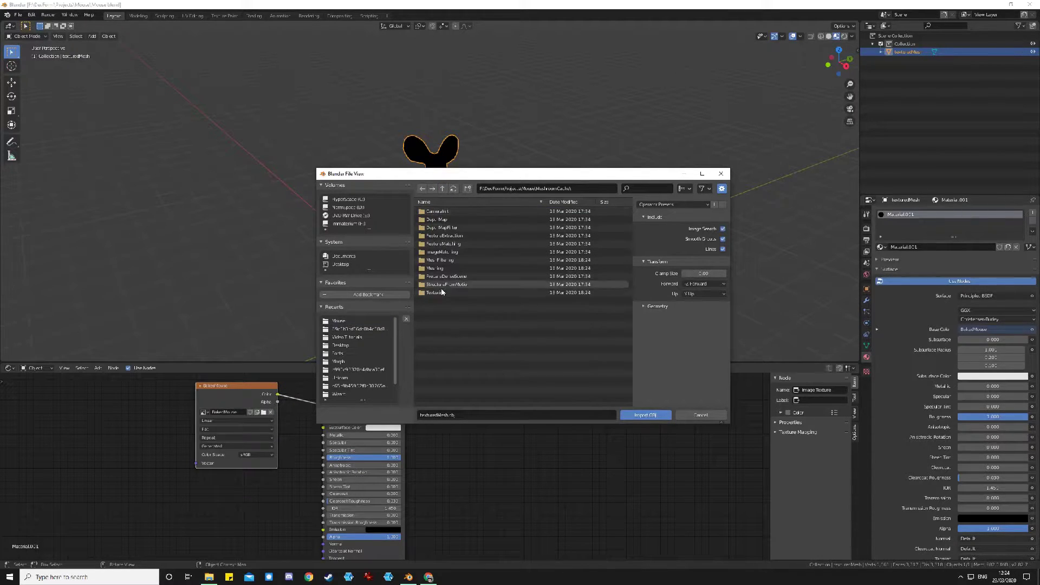
double_click(439, 293)
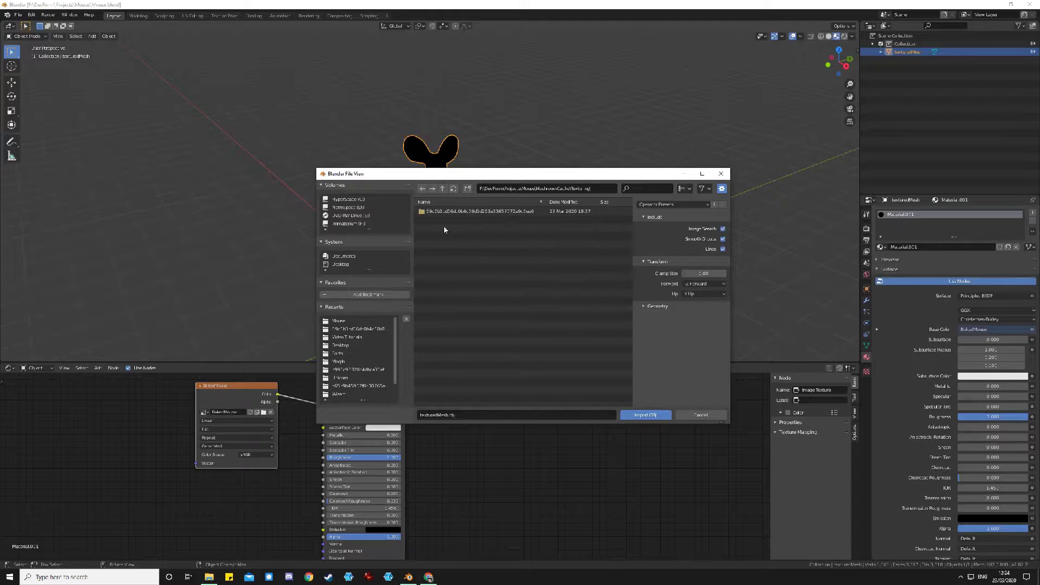
double_click(447, 211)
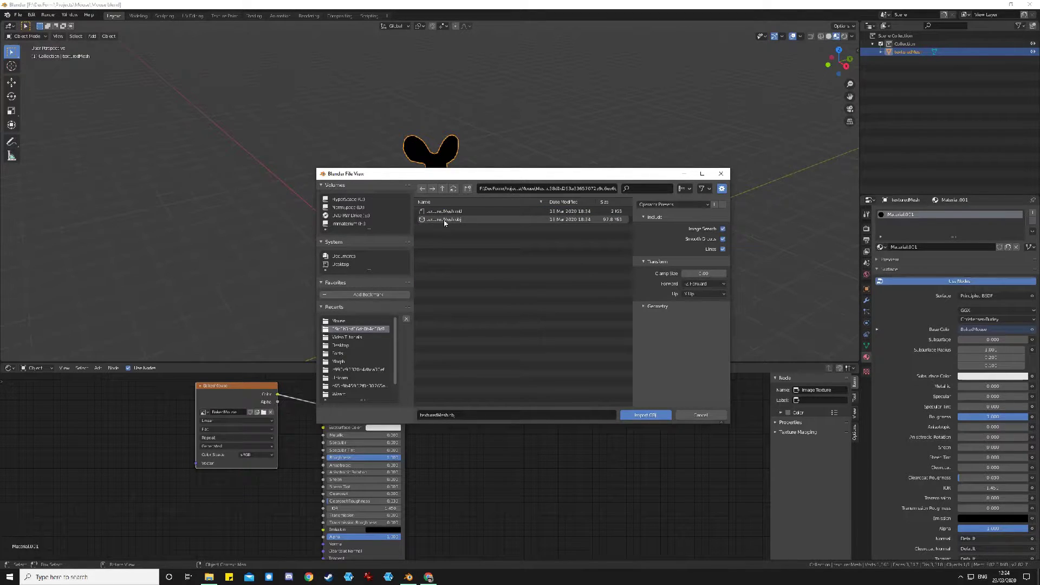
double_click(444, 220)
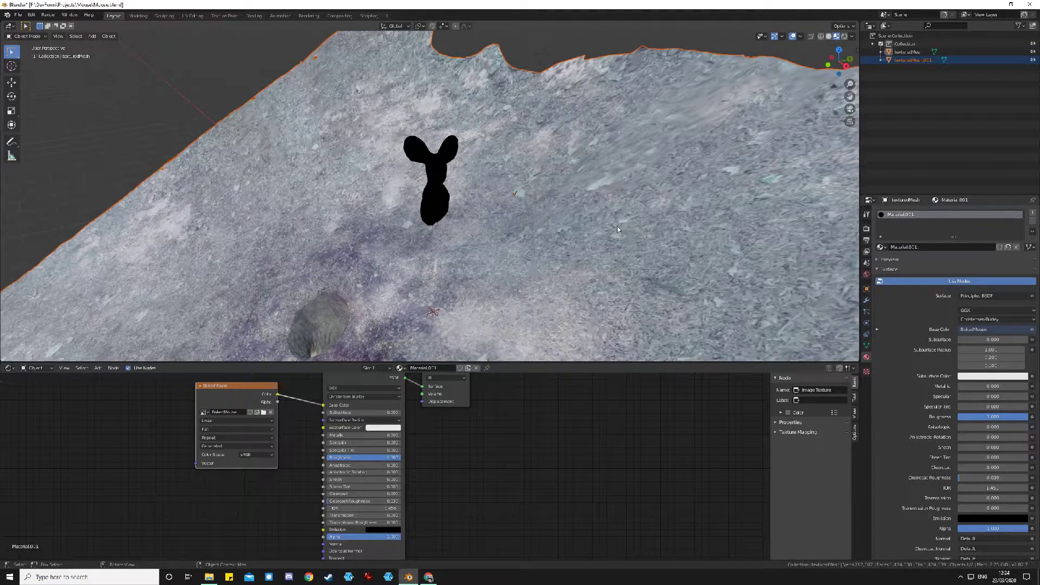
Set the black statue mesh's X, Y and Z location to 0 m and all three rotation values to 0°
mouse_move(599, 272)
middle_down()
mouse_move(568, 200)
mouse_move(557, 251)
mouse_move(564, 261)
mouse_move(599, 258)
mouse_move(603, 274)
mouse_move(585, 262)
middle_up()
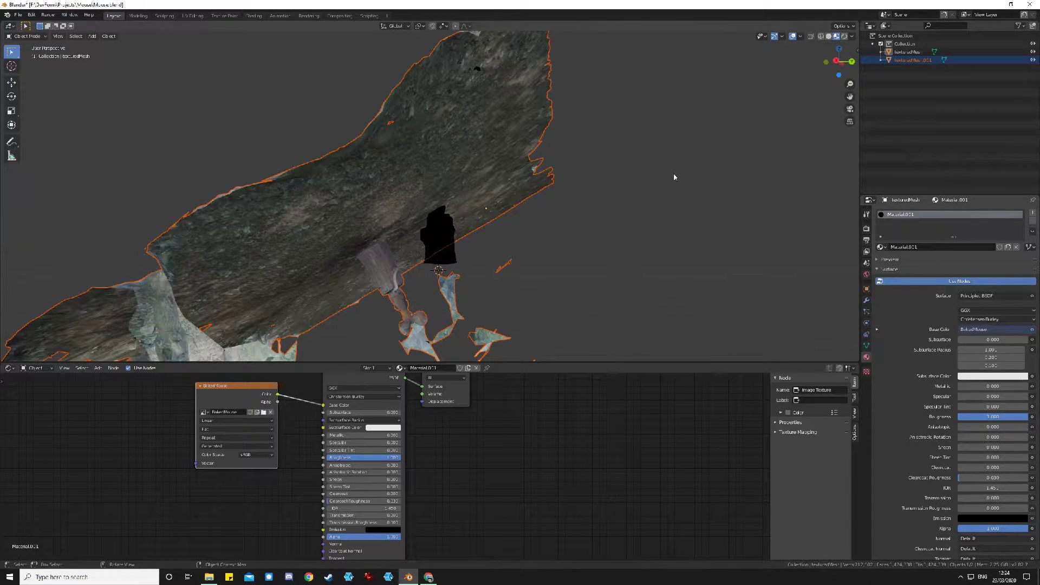
click(913, 52)
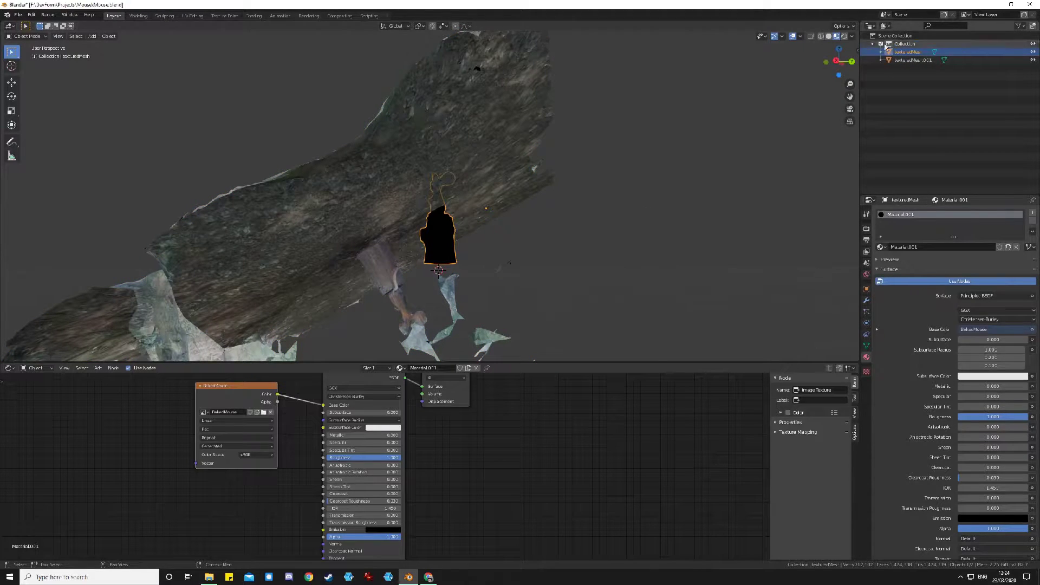
click(856, 49)
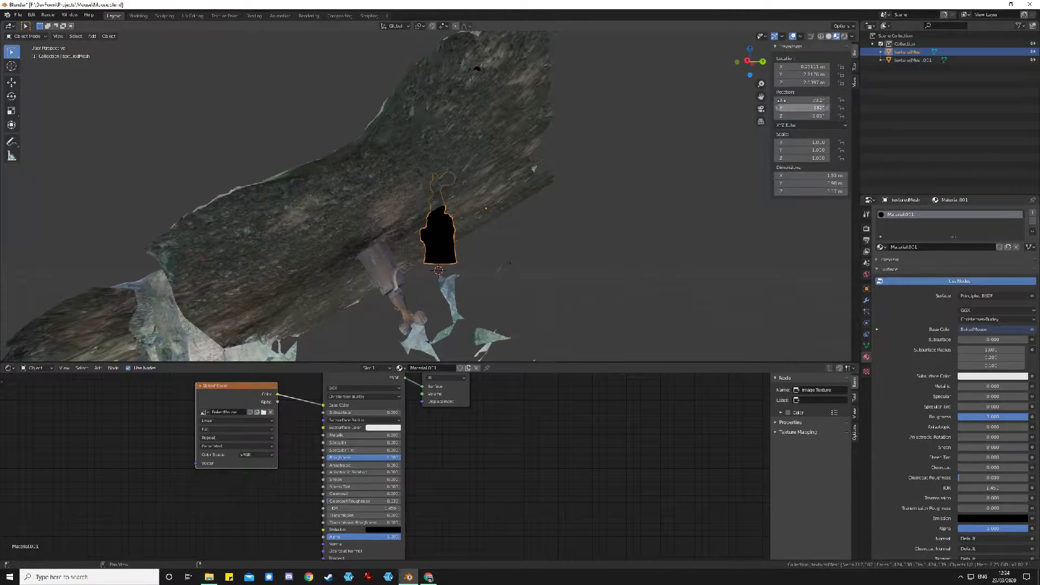
click(802, 66)
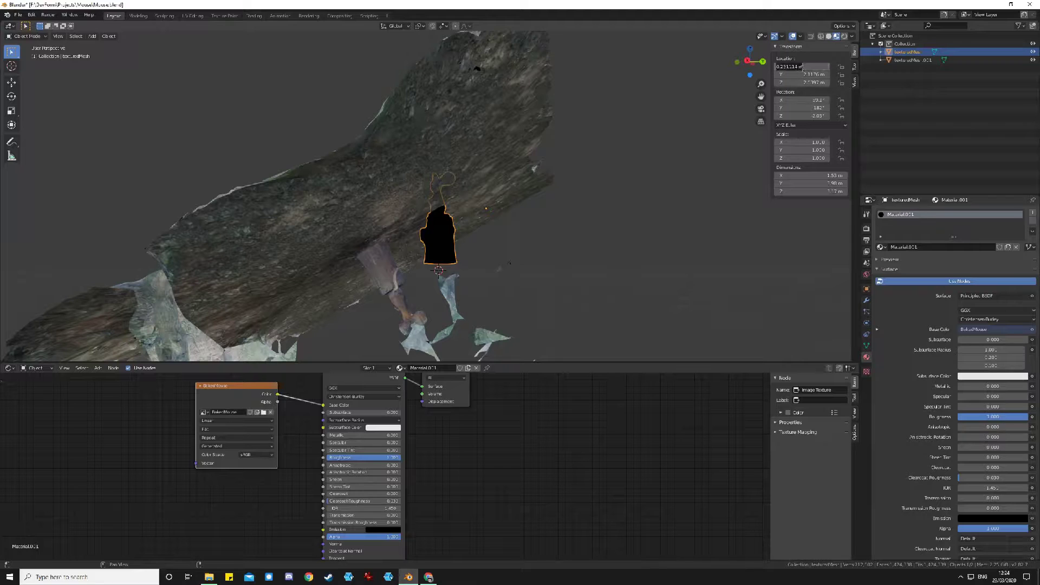
text(0)
key(Tab)
text(0)
key(Tab)
text(0)
key(Tab)
text(0)
key(Tab)
text(0)
key(Tab)
text(0)
key(Return)
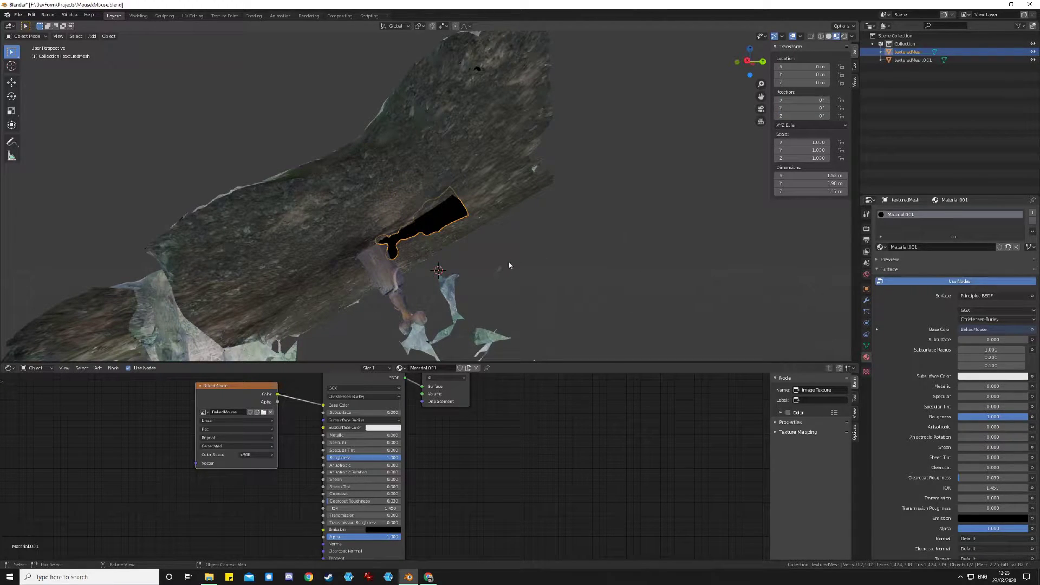
Set the imported scan's X rotation to 0° so it aligns with the statue mesh
click(473, 119)
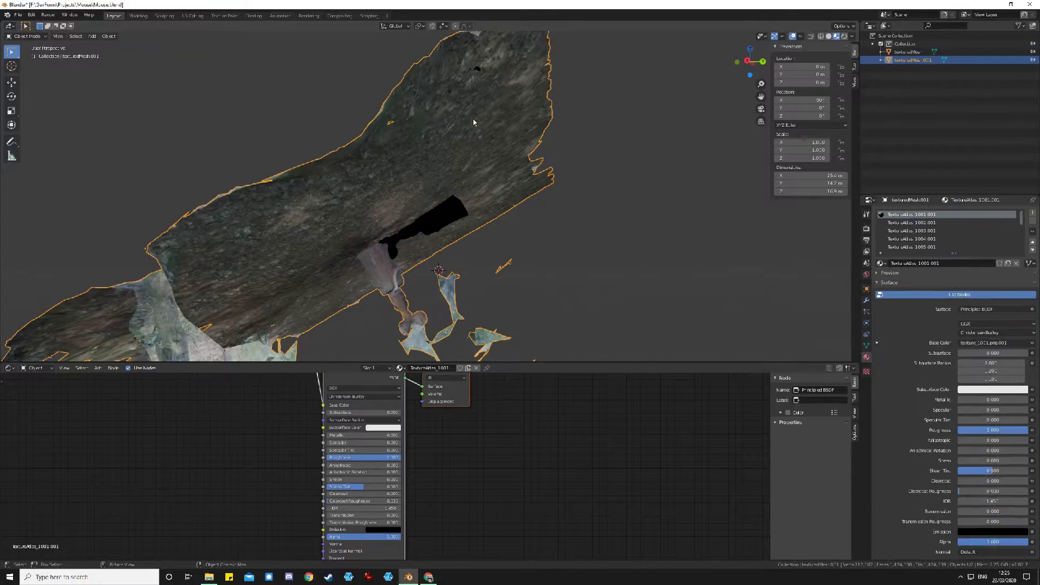
click(814, 99)
text(90d)
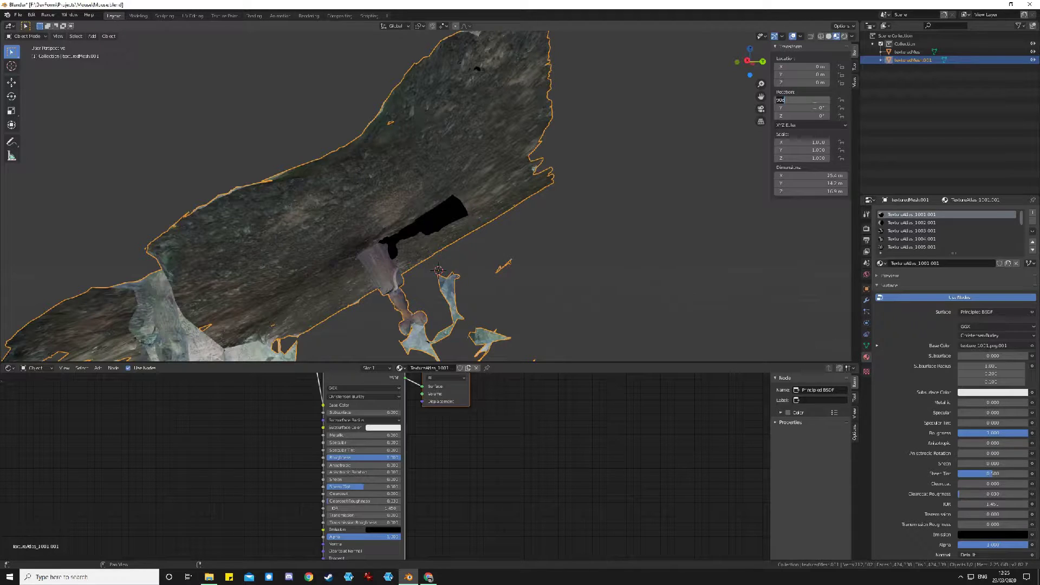
text(0)
key(Return)
Select both the statue mesh and the imported scan mesh, keeping the statue mesh as the active object, and frame them
scroll(397, 318, up, 3)
middle_drag(397, 318, 462, 257)
scroll(483, 290, up, 4)
middle_drag(455, 258, 544, 246)
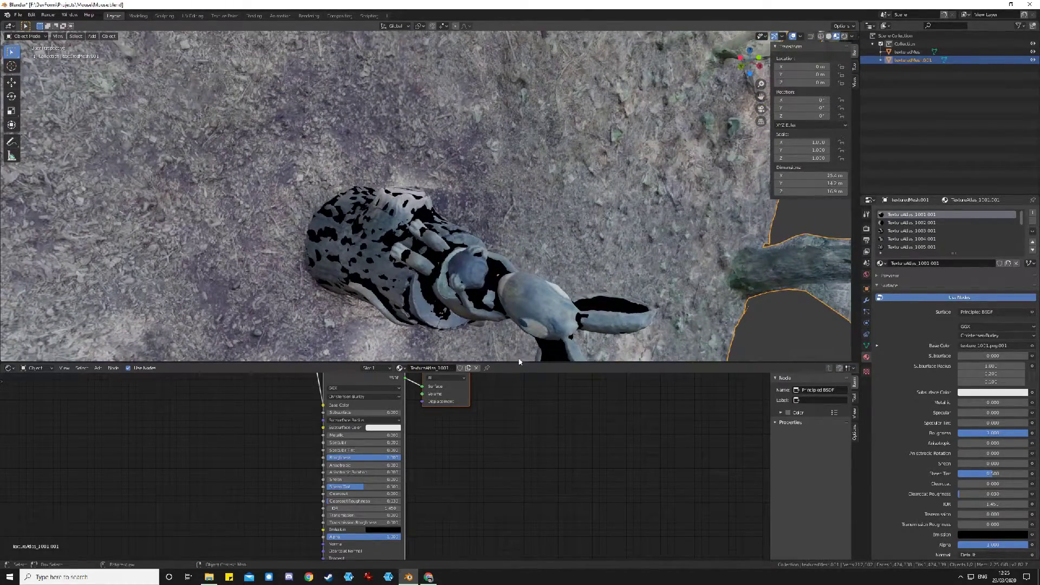
click(911, 51)
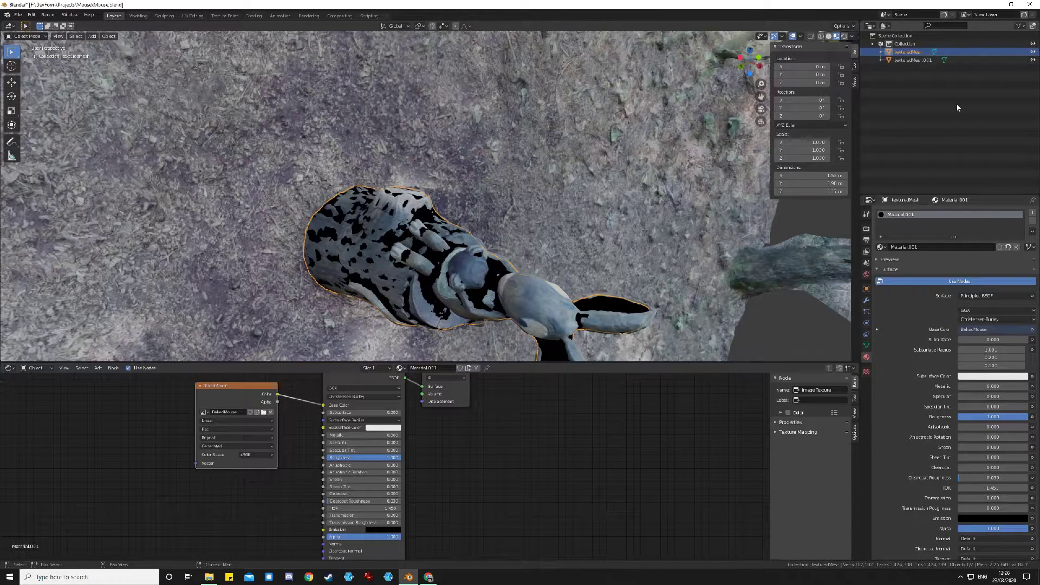
shift+click(924, 61)
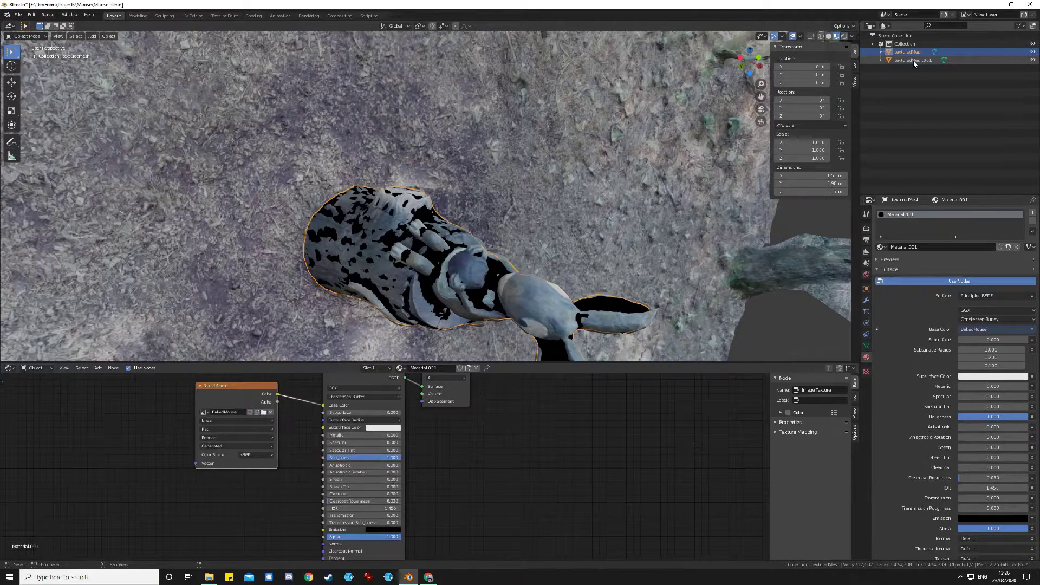
shift+click(913, 61)
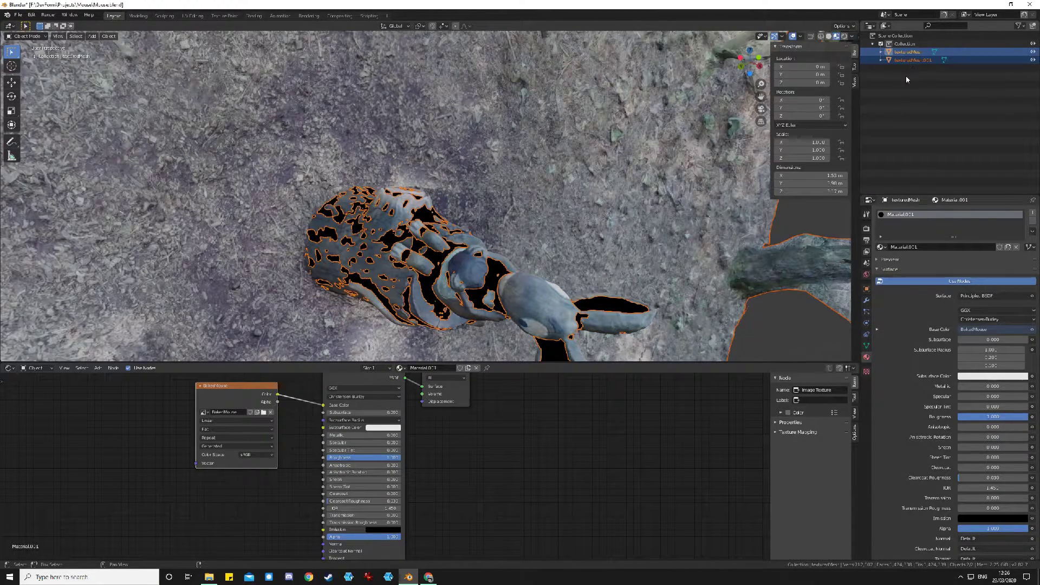
key(KP_Decimal)
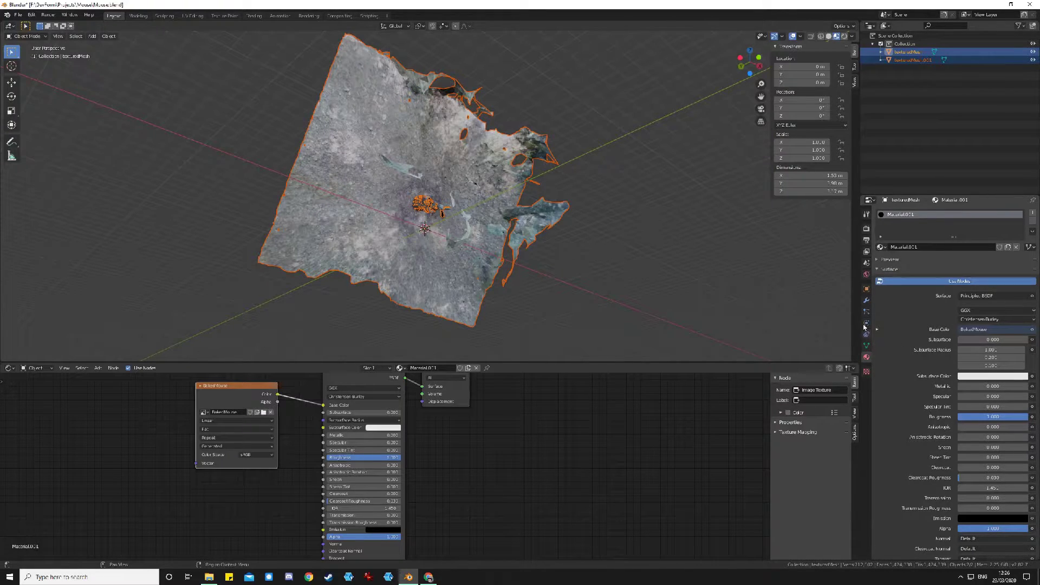
Switch the scene's render engine to Cycles
click(867, 229)
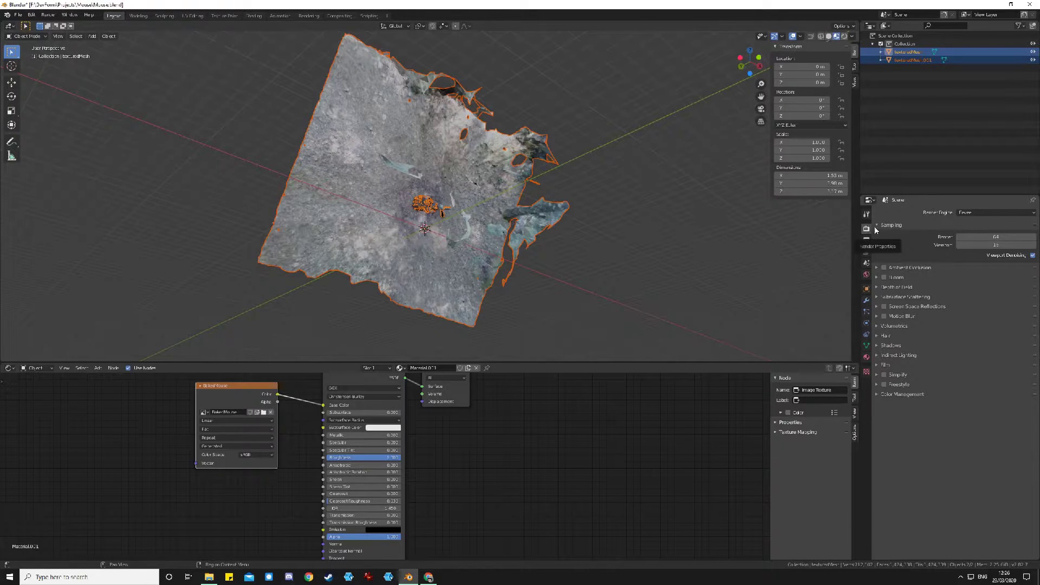
click(987, 212)
click(983, 240)
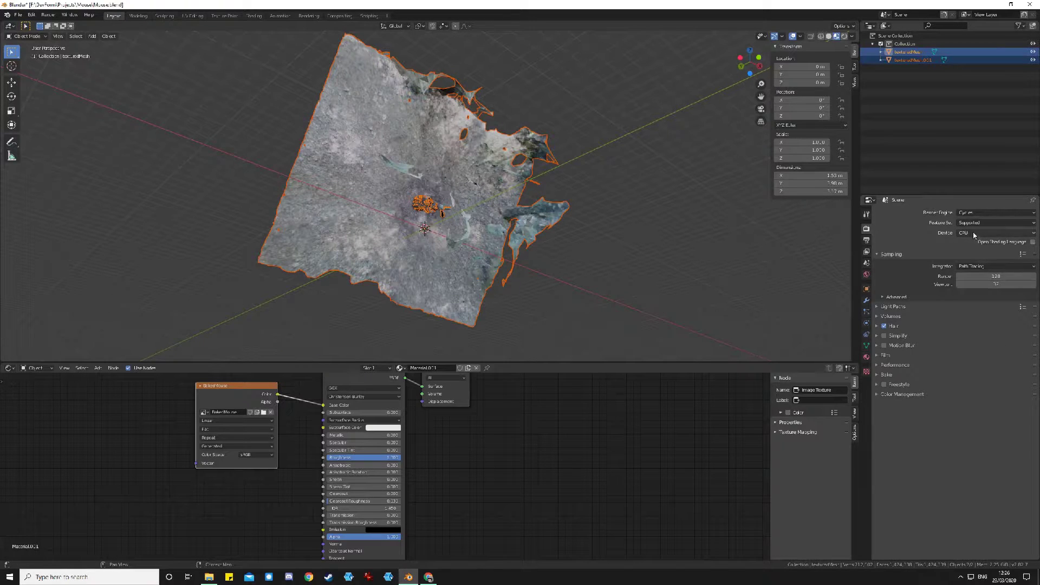
Set the bake type to Diffuse with only the Color contribution enabled, turning off Direct and Indirect
click(877, 375)
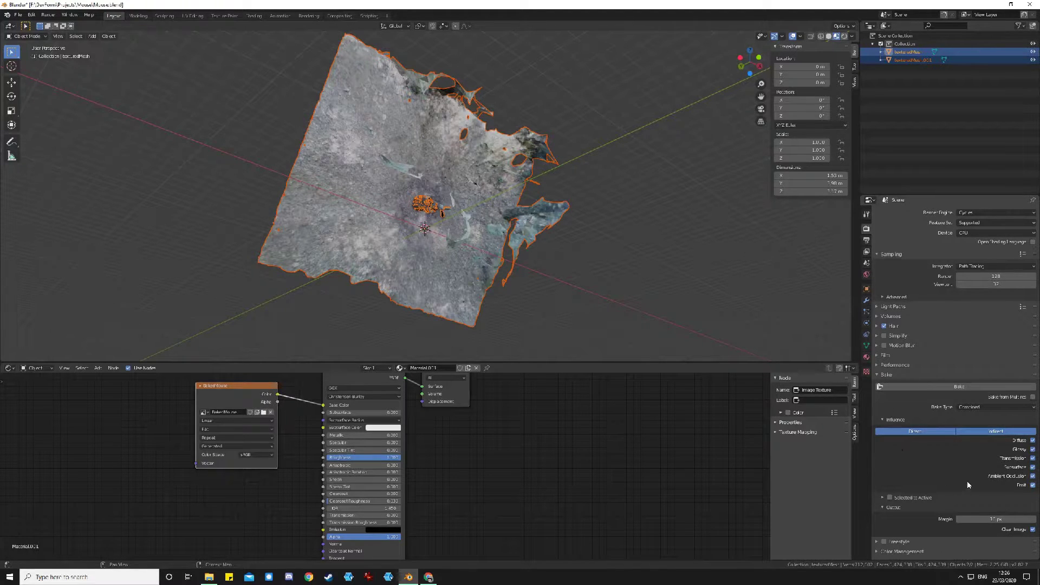
click(982, 407)
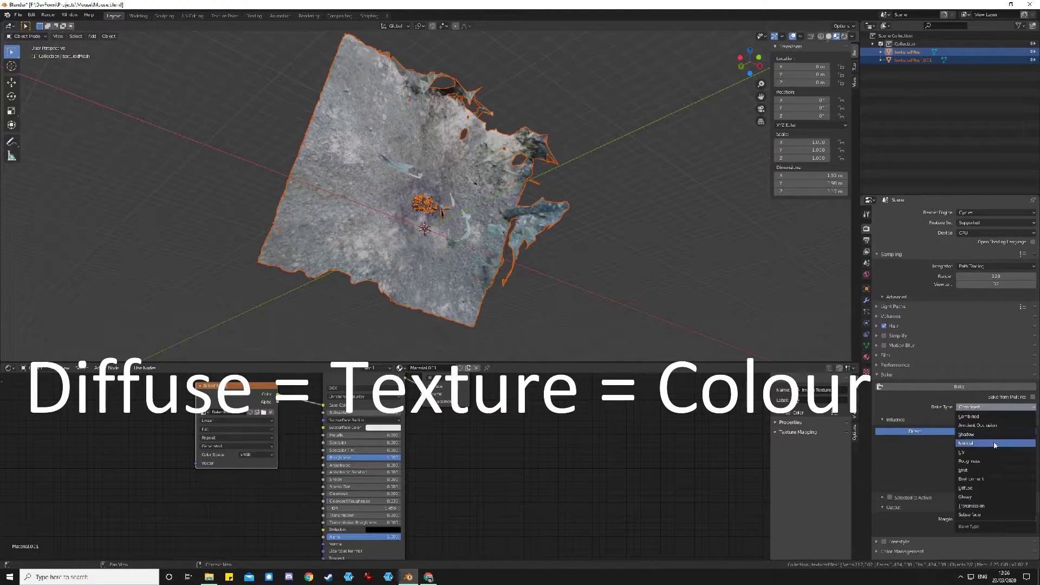
click(967, 487)
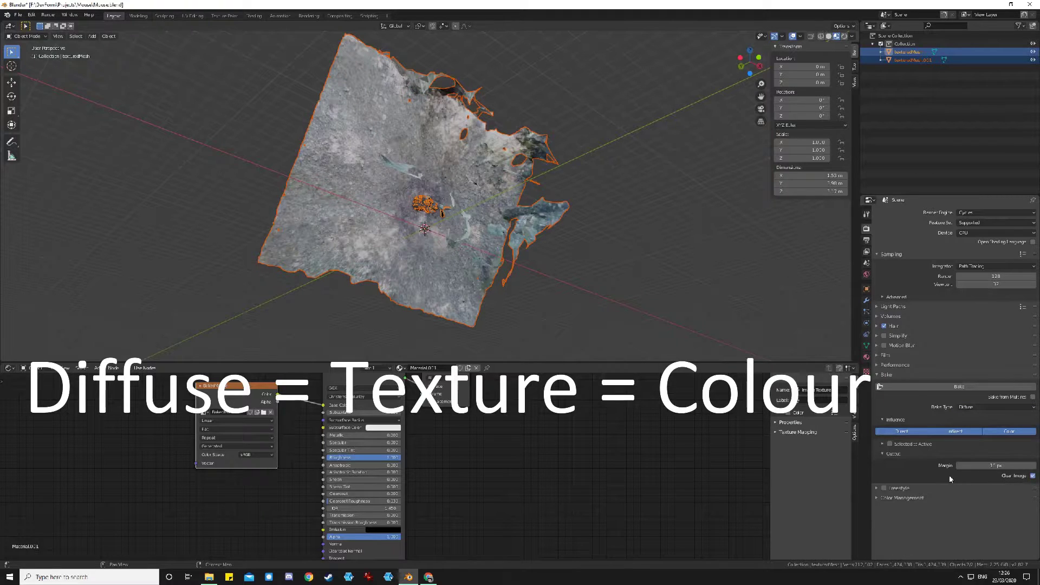
click(905, 431)
click(955, 431)
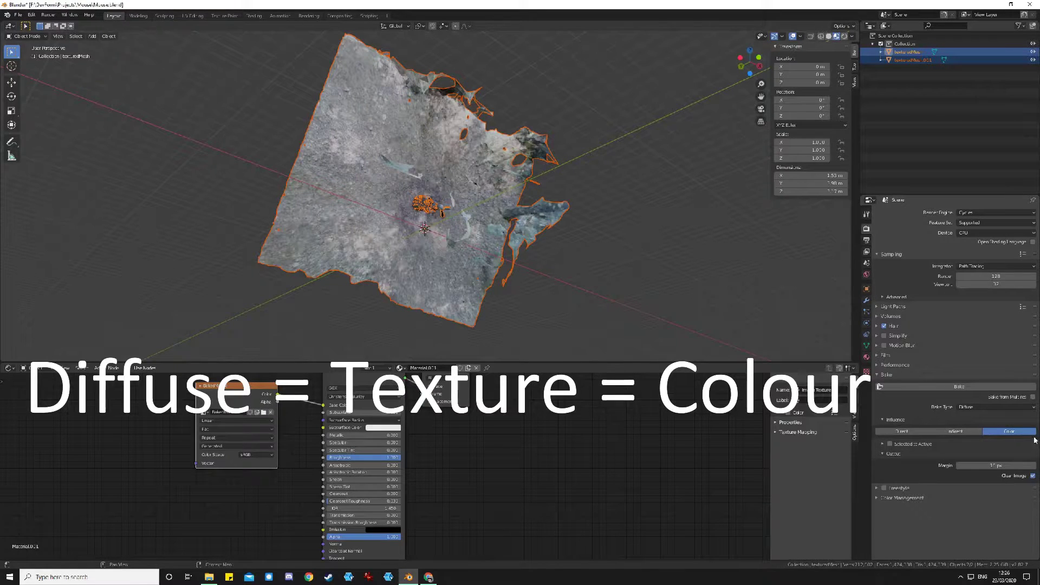
Enable Selected to Active baking and set the ray distance to 0.5 m
click(882, 444)
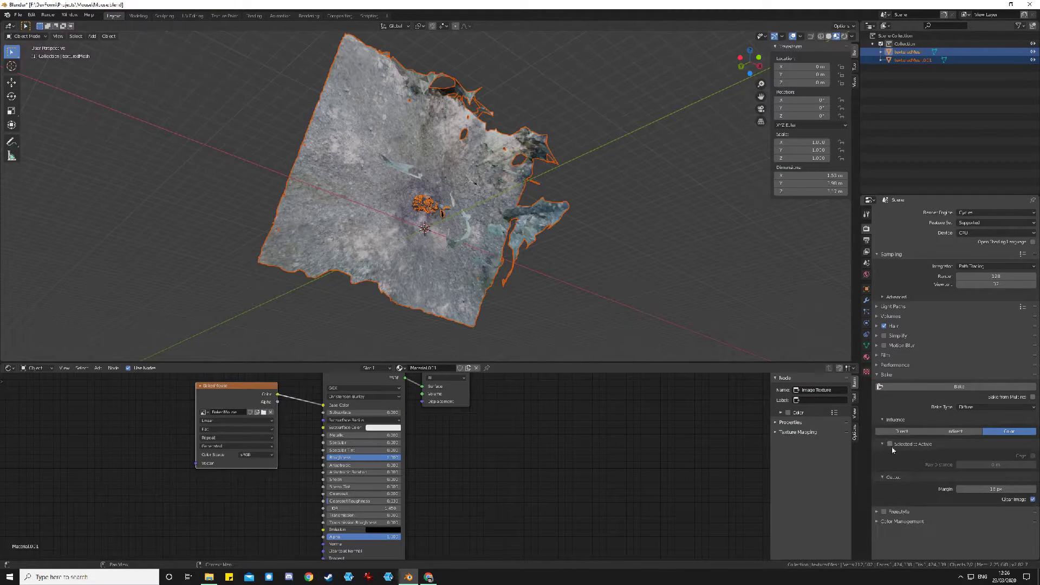
click(890, 444)
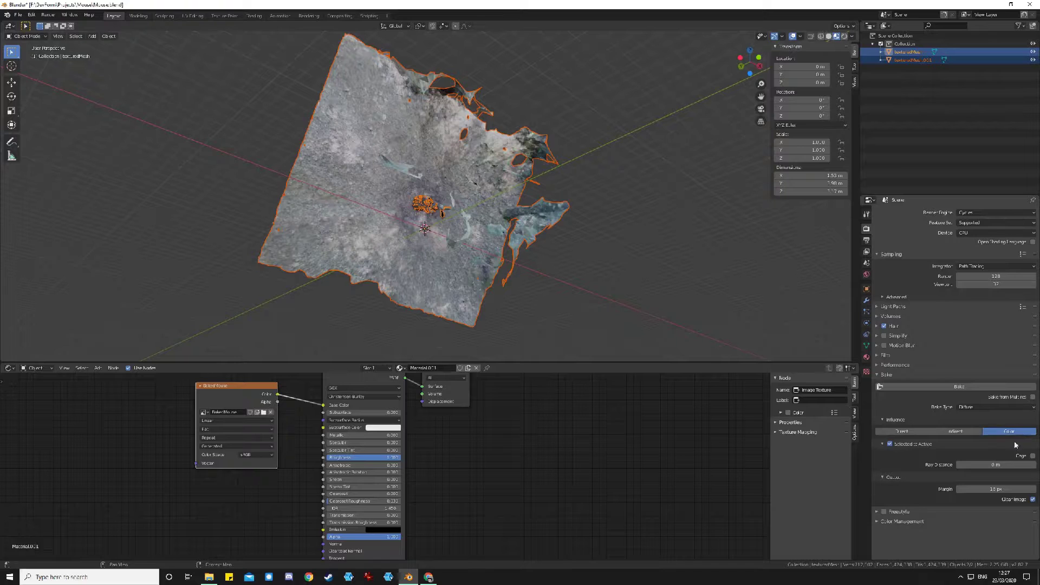
click(1035, 466)
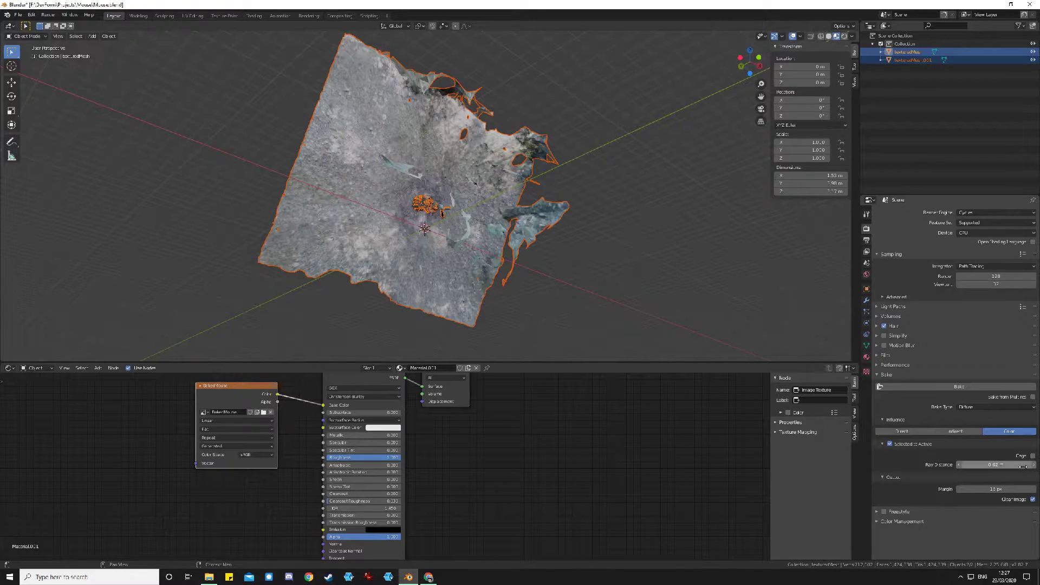
click(1013, 466)
key(BackSpace)
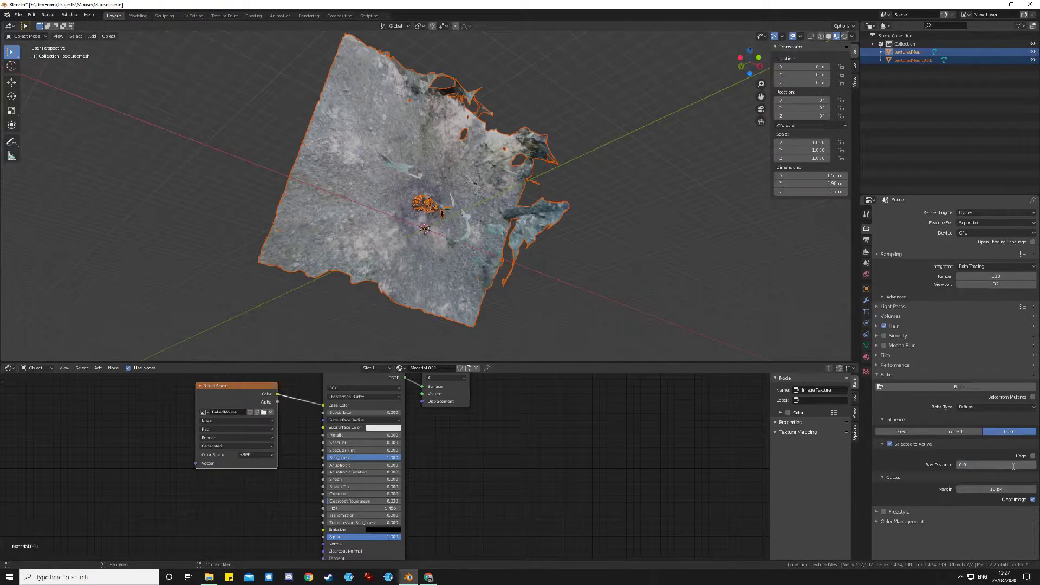
key(Return)
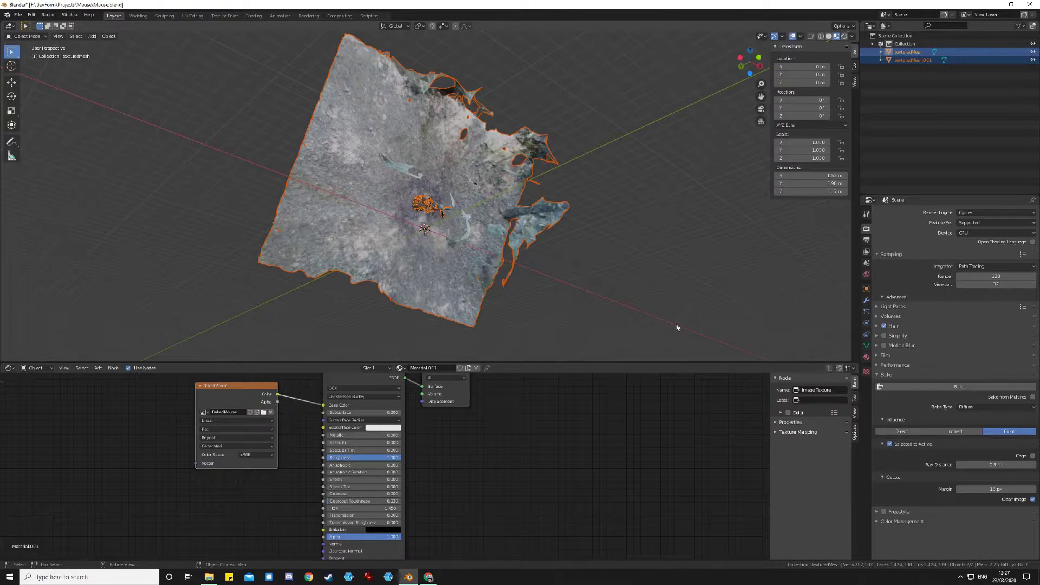
Set the bake output margin to 2 px and bake the scan's diffuse colour onto the statue's BakedMouse image
middle_drag(626, 315, 504, 255)
scroll(487, 240, up, 5)
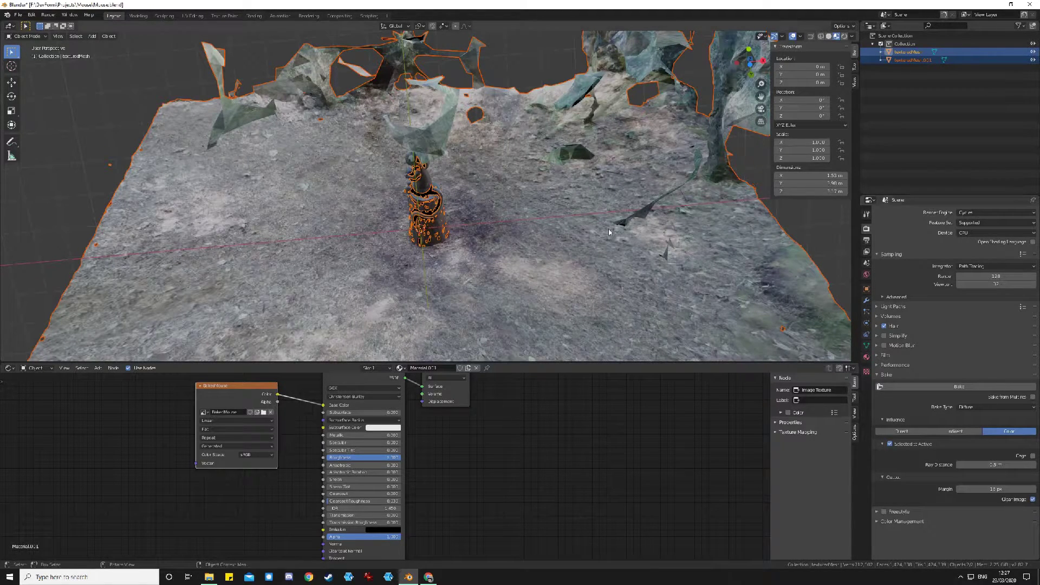
click(986, 489)
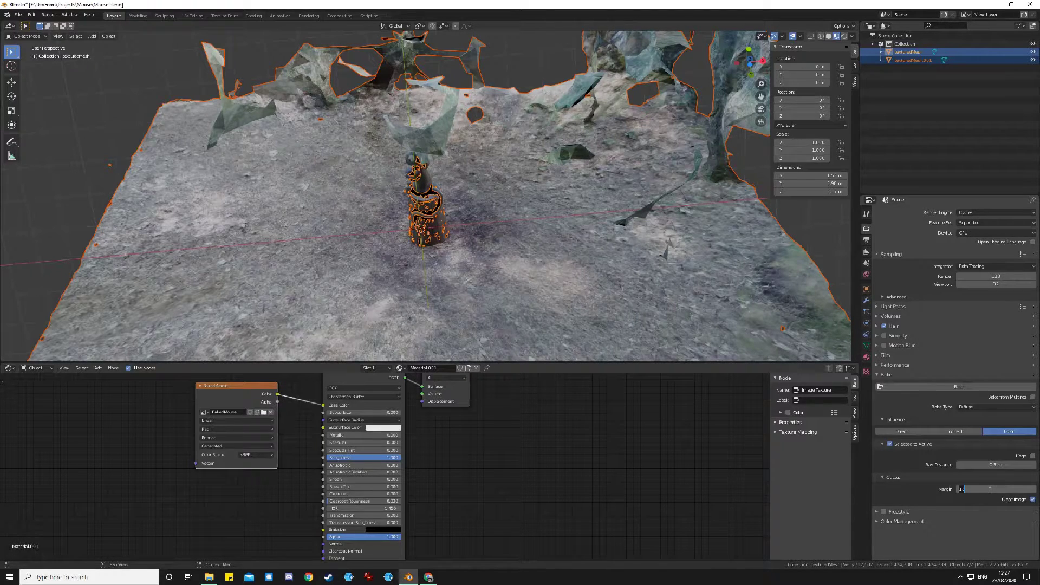
text(2)
key(Return)
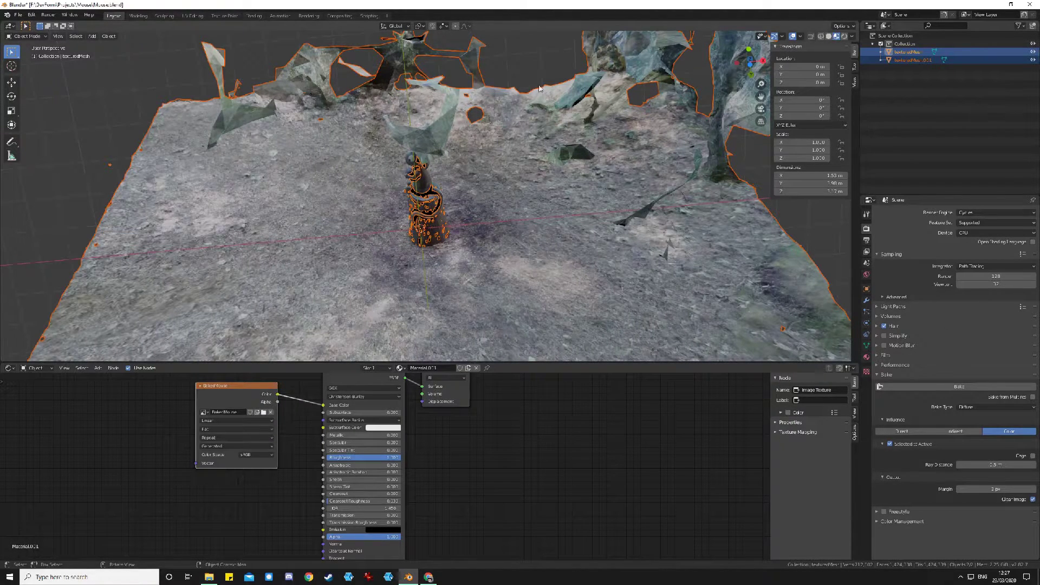
click(969, 388)
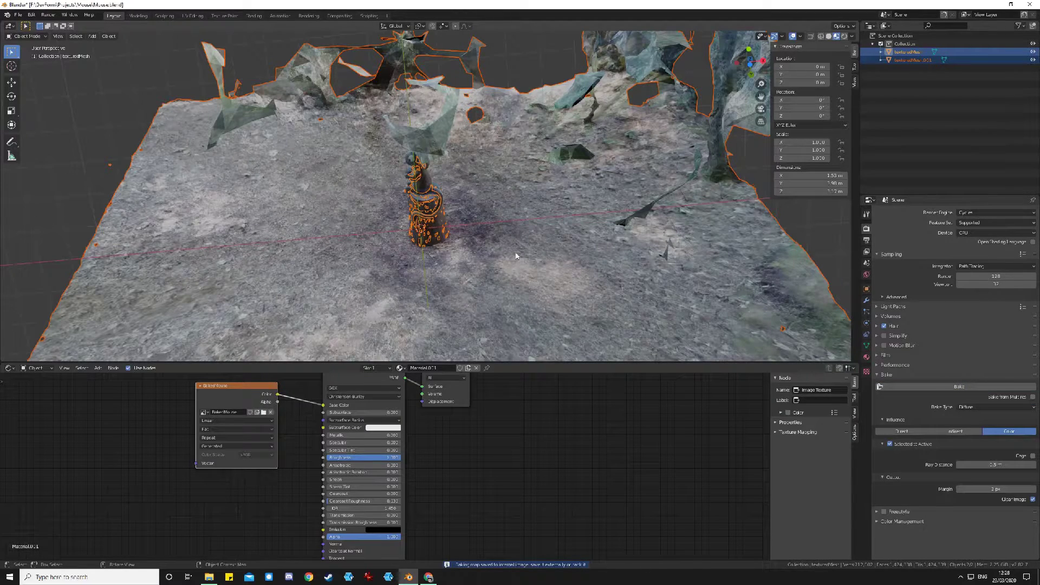
Switch to the UV Editing workspace and hide the imported scan mesh to inspect the baked texture under the statue's UVs
scroll(540, 229, up, 4)
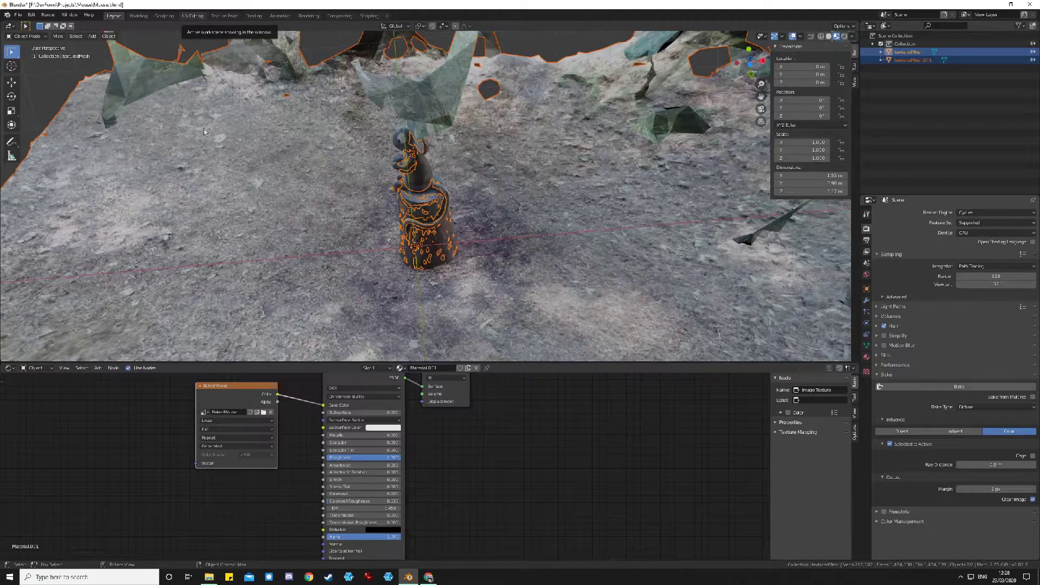
click(192, 15)
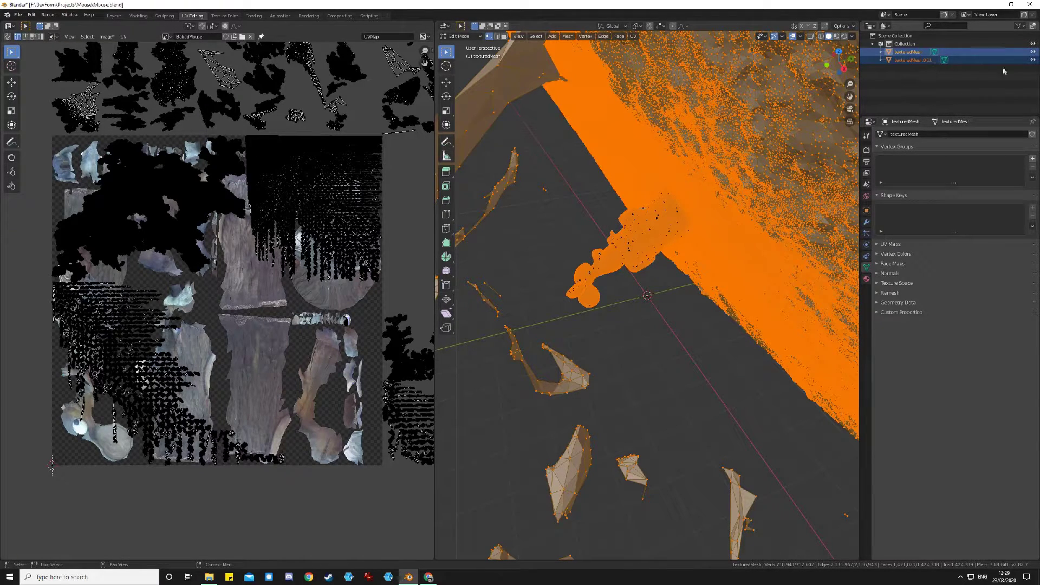
click(1033, 60)
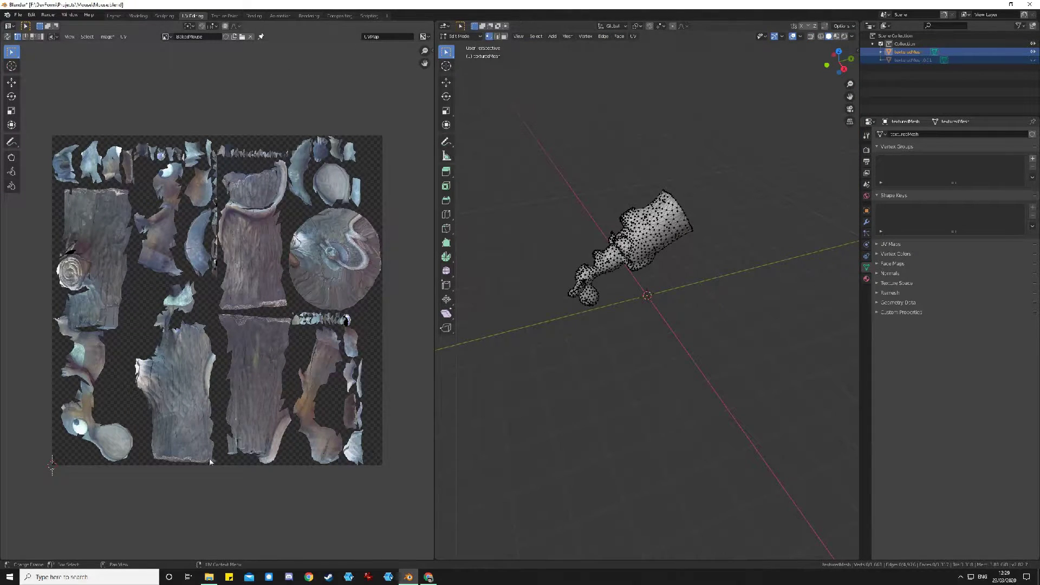
scroll(191, 469, up, 2)
scroll(199, 464, down, 3)
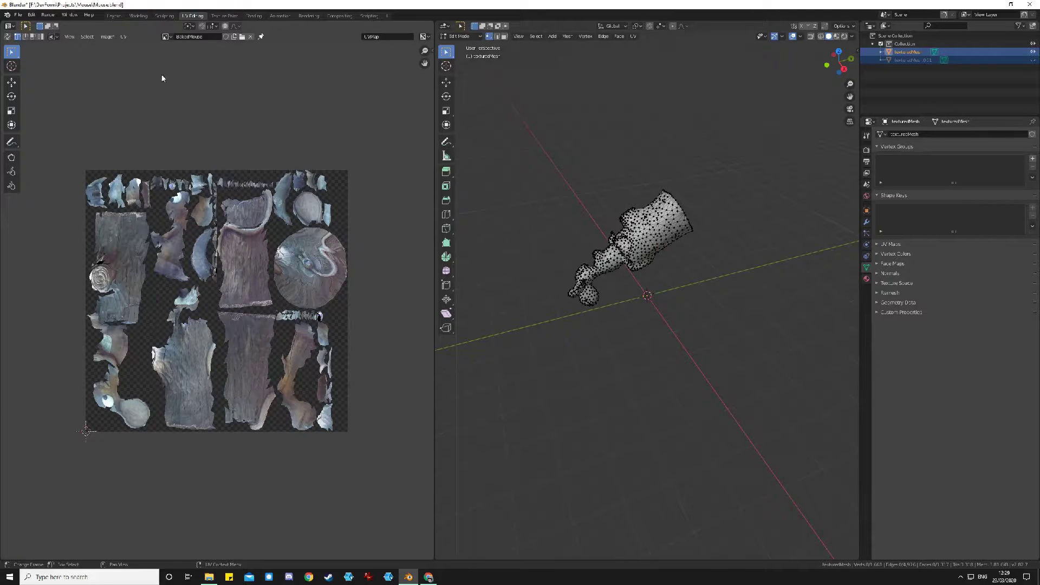
Return to the Layout workspace, deselect everything and examine the baked texture on the mouse and tree stump from several sides
click(114, 17)
middle_drag(318, 262, 330, 278)
scroll(328, 276, up, 4)
middle_drag(302, 220, 289, 244)
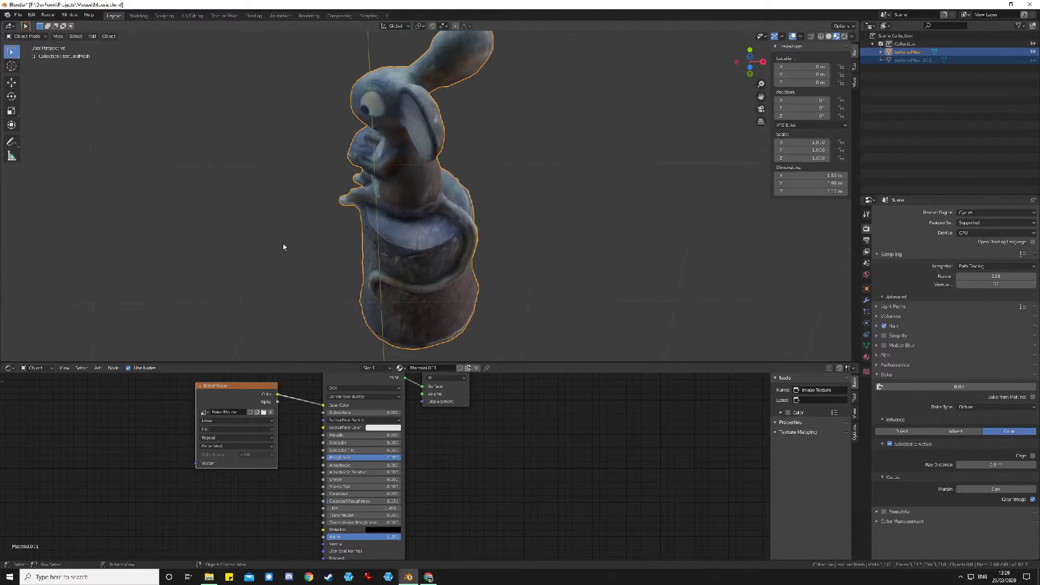
right_click(281, 252)
middle_drag(258, 200, 495, 42)
click(250, 195)
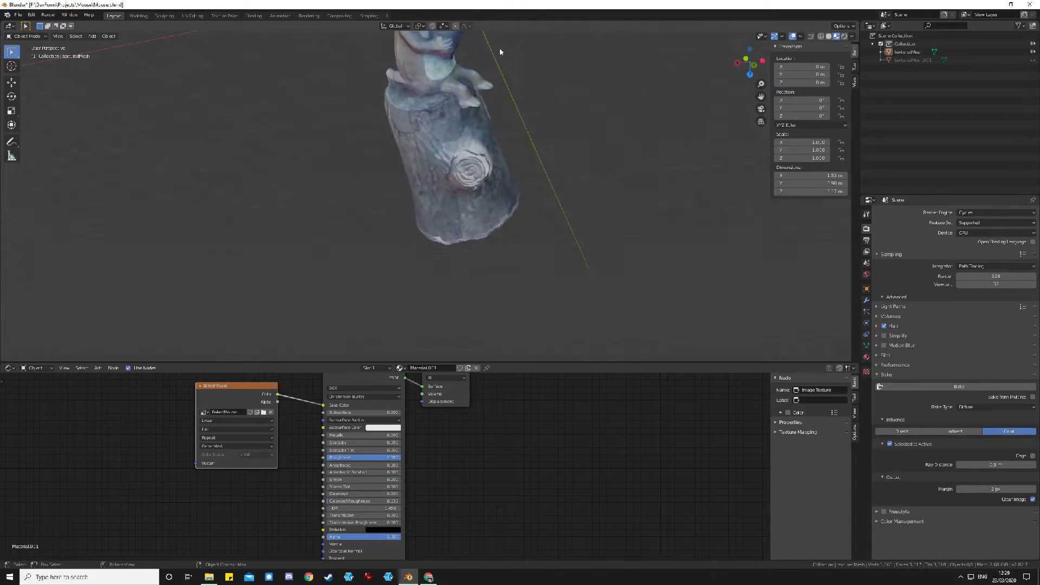
middle_drag(515, 118, 488, 190)
middle_drag(499, 244, 454, 263)
middle_drag(547, 289, 504, 179)
middle_drag(431, 203, 614, 201)
middle_drag(407, 235, 373, 276)
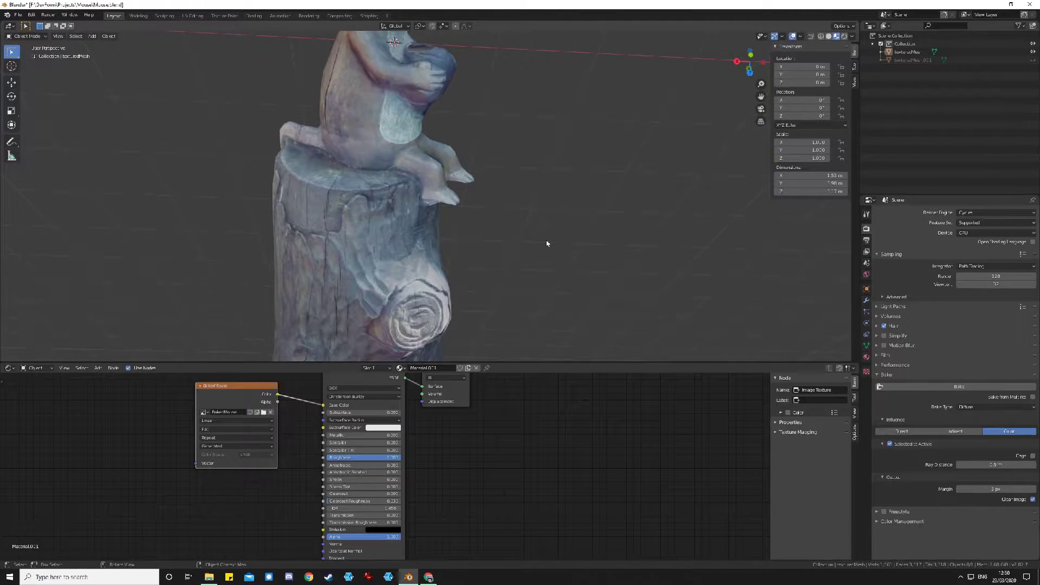
From the front view, rotate the statue about 180° around Y and freely tilt it until it stands upright
key(KP_1)
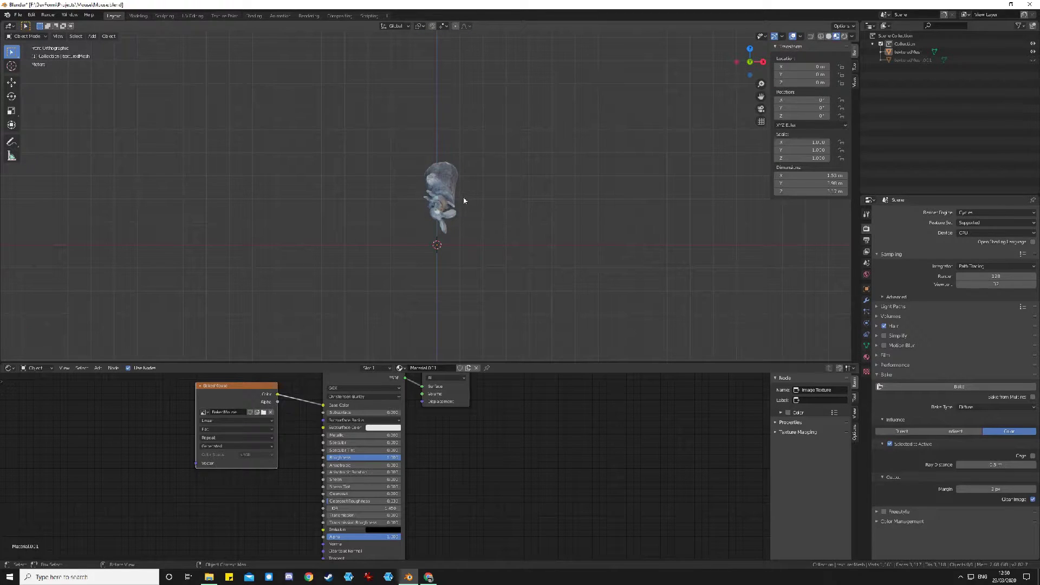
click(464, 200)
key(r)
click(435, 267)
key(r)
key(r)
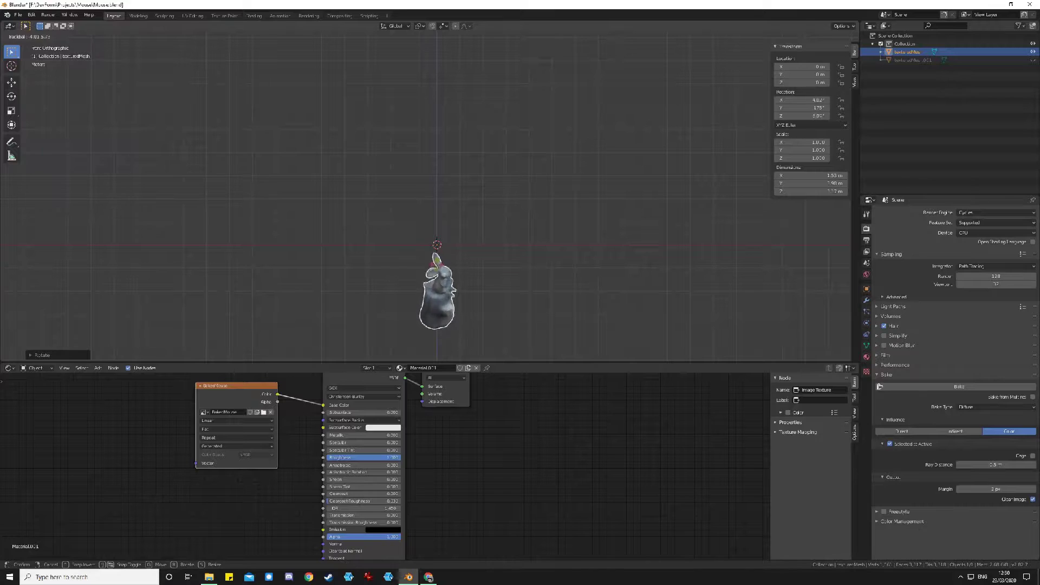
click(438, 233)
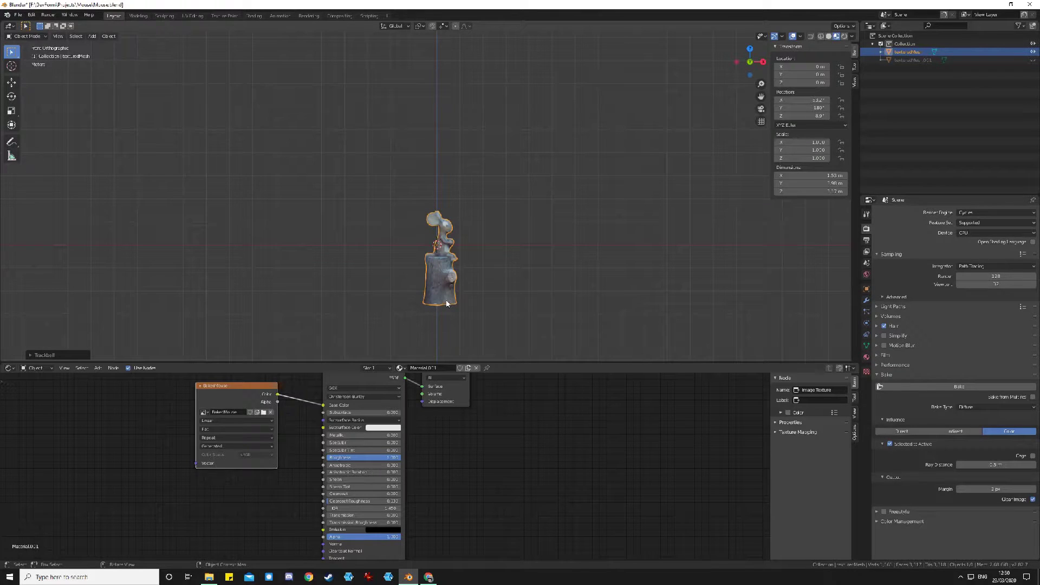
Move the statue in the front and top views so its base sits on the world origin, then deselect it
key(g)
click(440, 244)
key(KP_7)
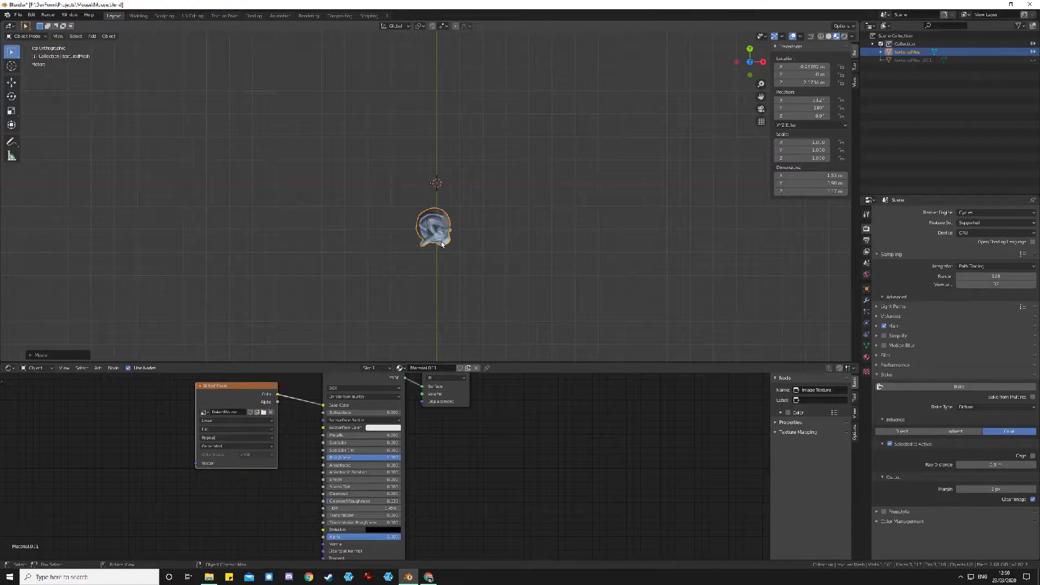
key(g)
click(445, 193)
scroll(546, 246, up, 8)
middle_drag(617, 272, 500, 202)
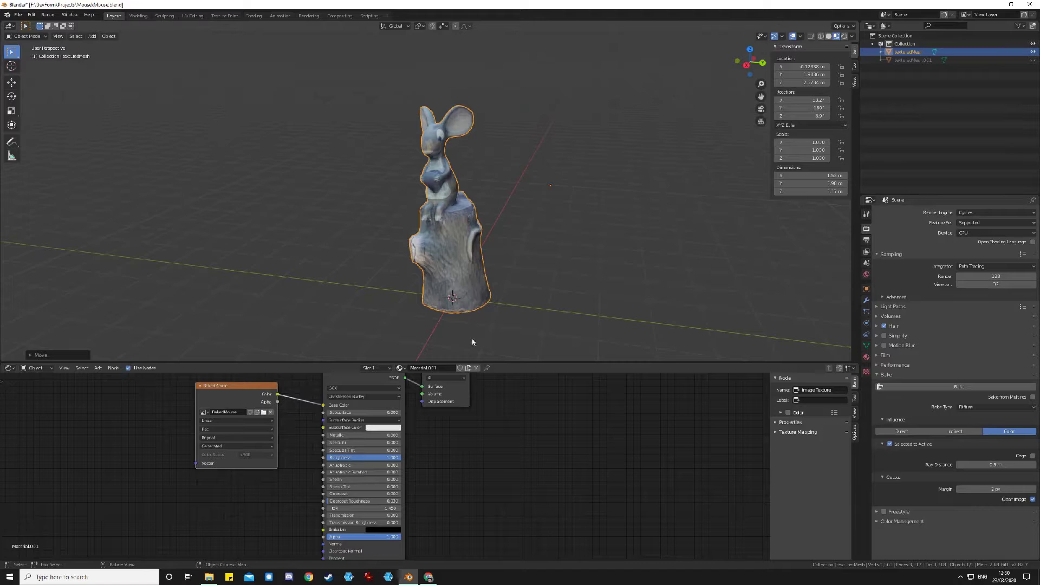
key(alt+a)
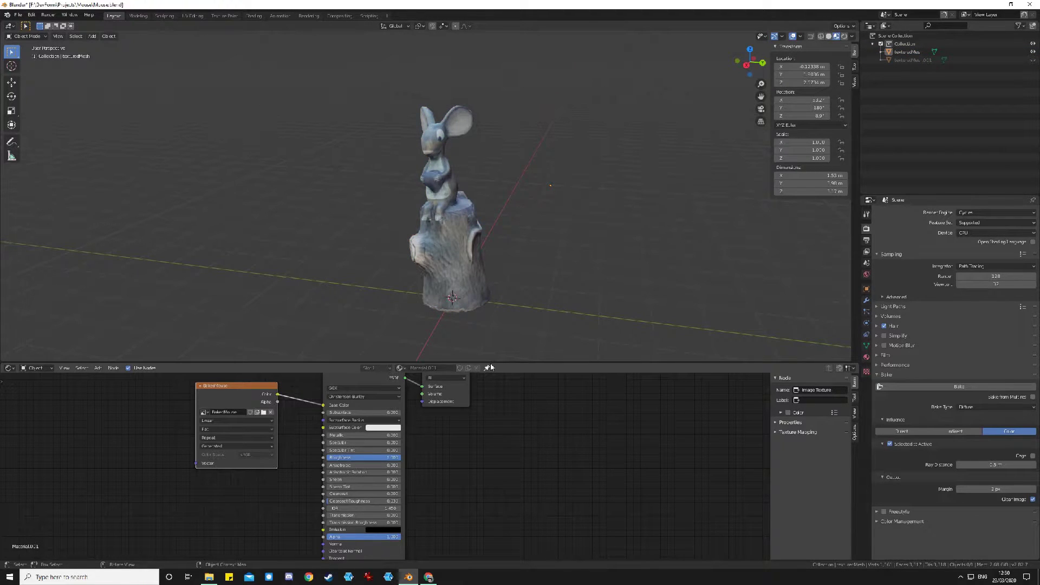
Enlarge the 3D viewport, straighten the statue's remaining tilt and reseat its base on the world origin
drag(496, 362, 498, 457)
middle_drag(522, 368, 482, 320)
click(482, 321)
key(r)
click(480, 304)
key(g)
click(486, 312)
key(KP_1)
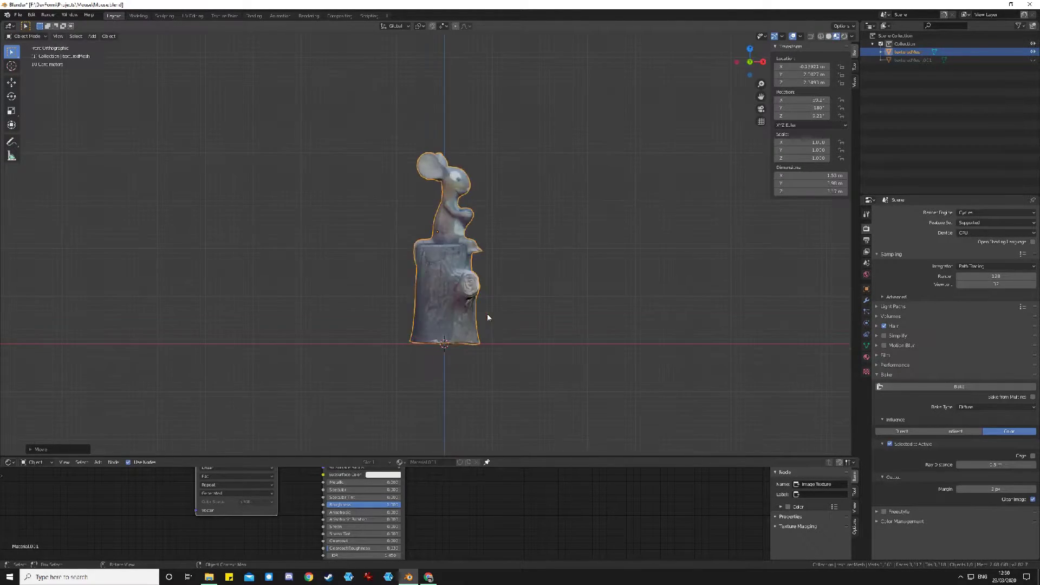
mouse_move(584, 232)
middle_down()
mouse_move(558, 238)
mouse_move(582, 303)
mouse_move(566, 233)
middle_up()
scroll(551, 271, up, 8)
scroll(584, 304, down, 8)
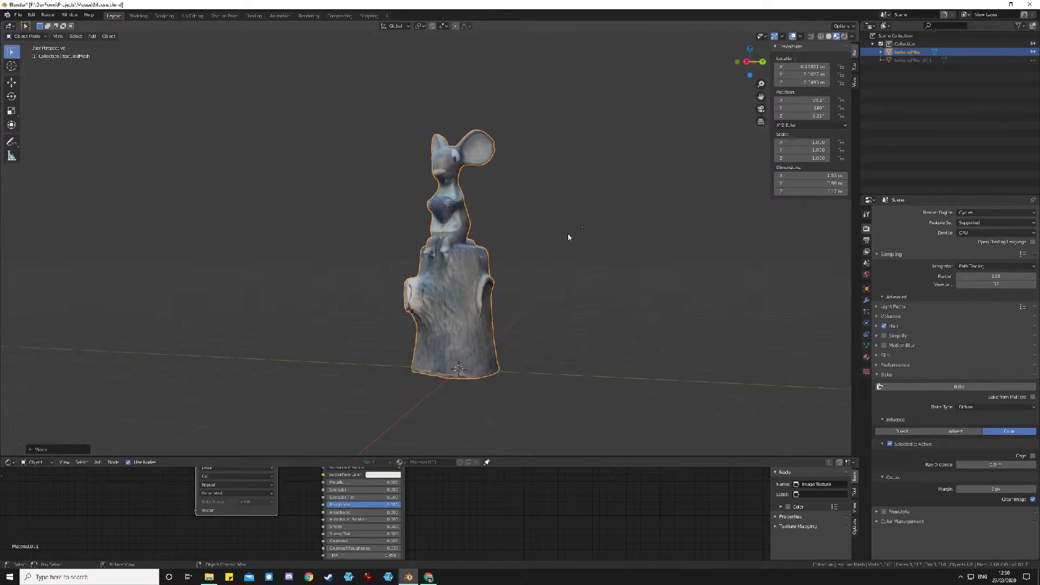
Open the Texture Paint workspace, show the statue in Material Preview shading and examine the black gap below the stump's cut knot
click(225, 16)
scroll(656, 347, up, 8)
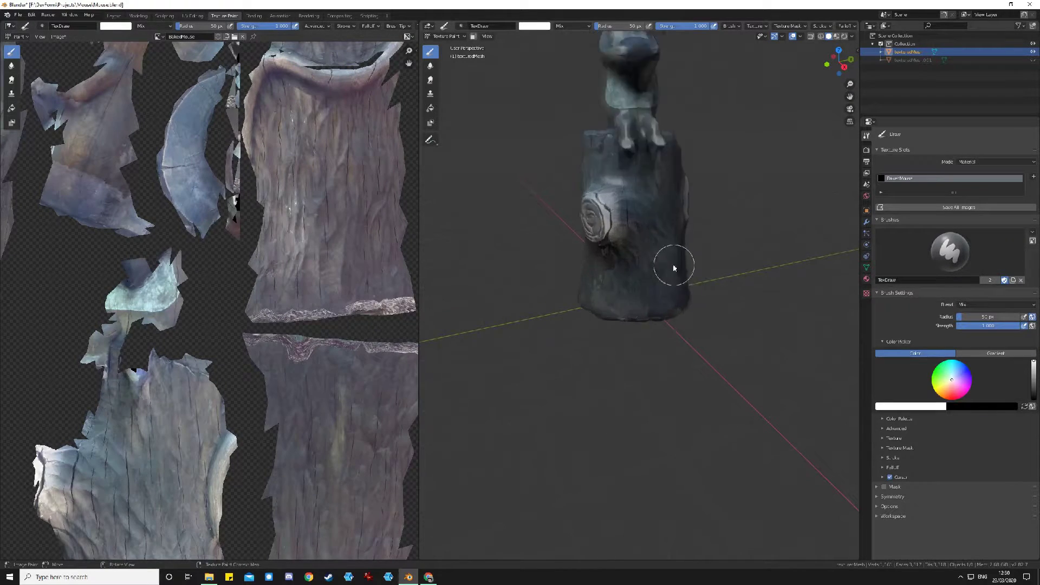
middle_drag(792, 364, 602, 317)
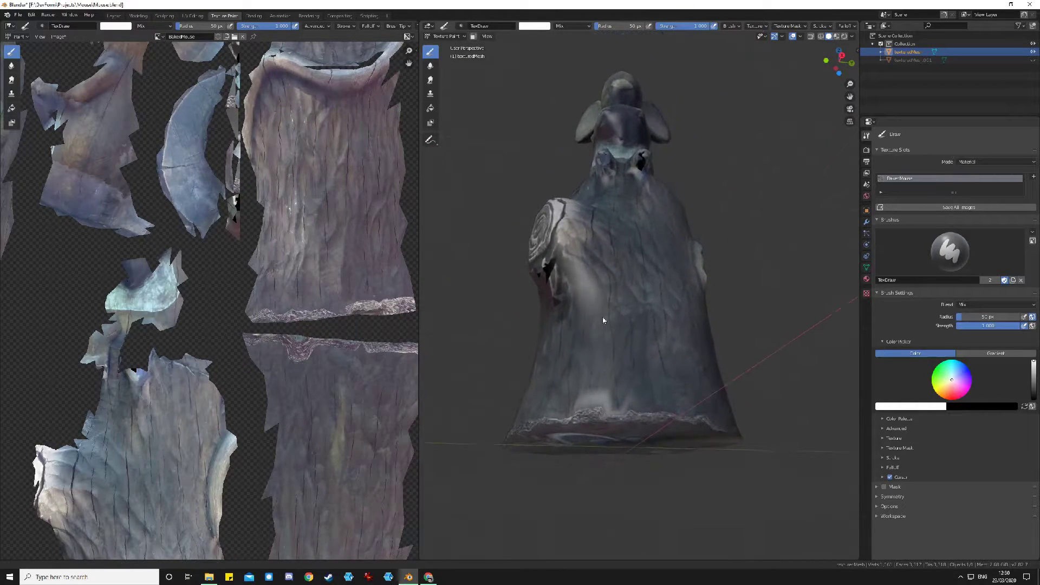
click(822, 37)
click(829, 37)
click(836, 37)
middle_drag(643, 351, 711, 366)
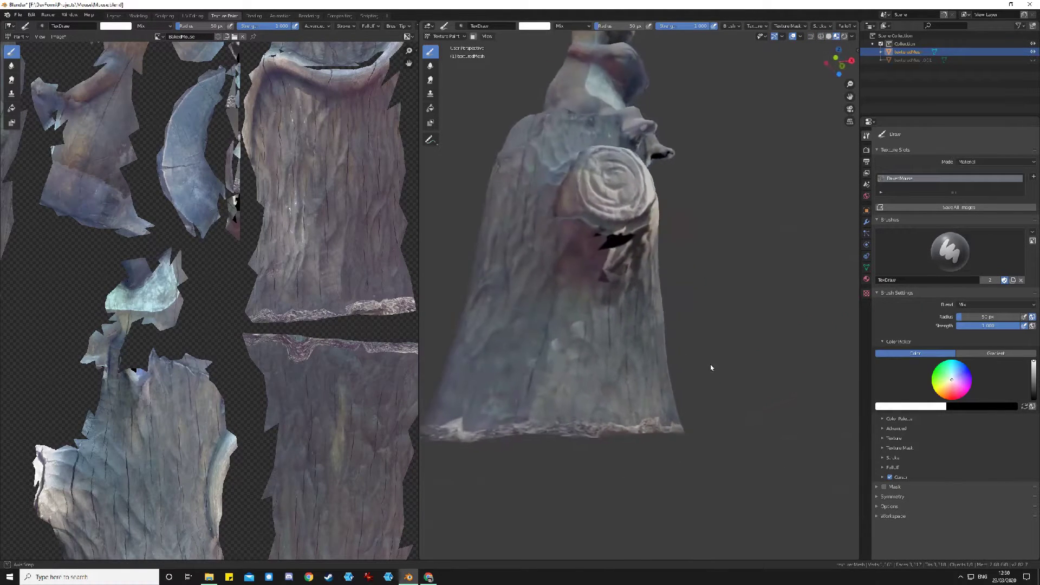
scroll(614, 249, up, 4)
mouse_move(629, 252)
middle_down()
mouse_move(602, 232)
mouse_move(610, 253)
middle_up()
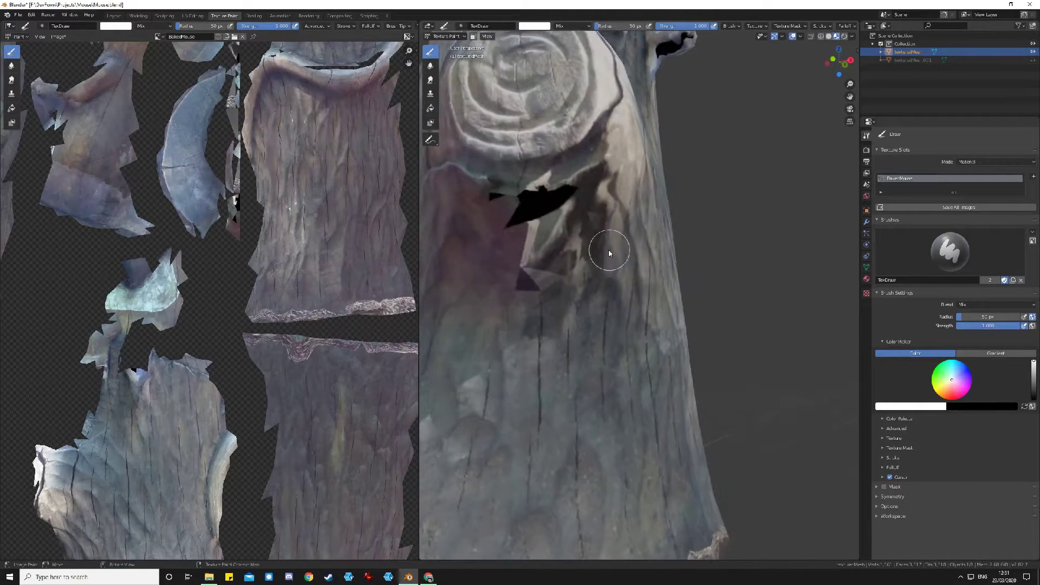
With the Clone brush, set the 3D cursor on the reddish bark below the knot as source and clone over the black gap
click(431, 93)
key(Tab)
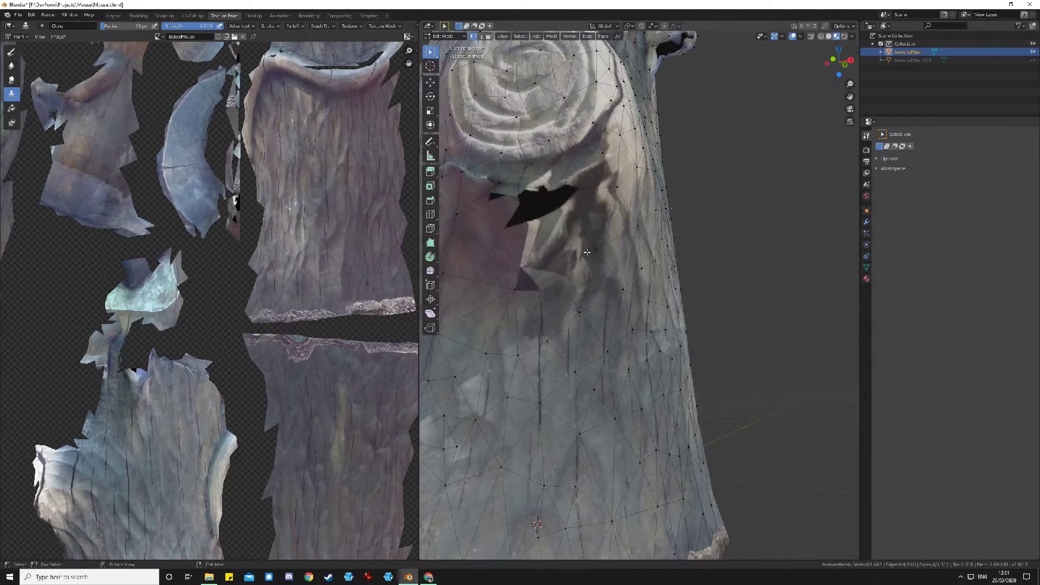
click(430, 66)
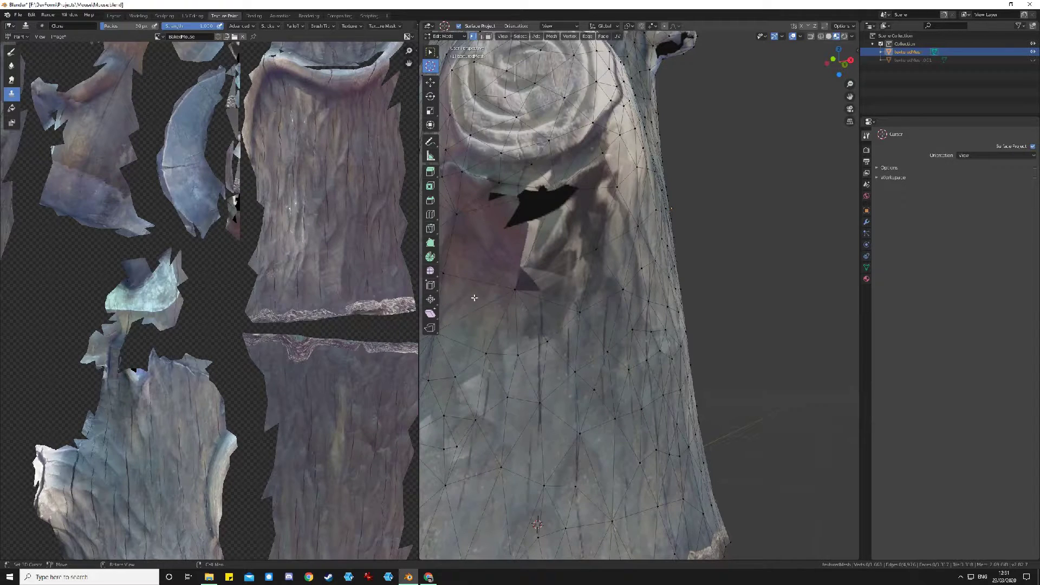
middle_drag(539, 305, 541, 290)
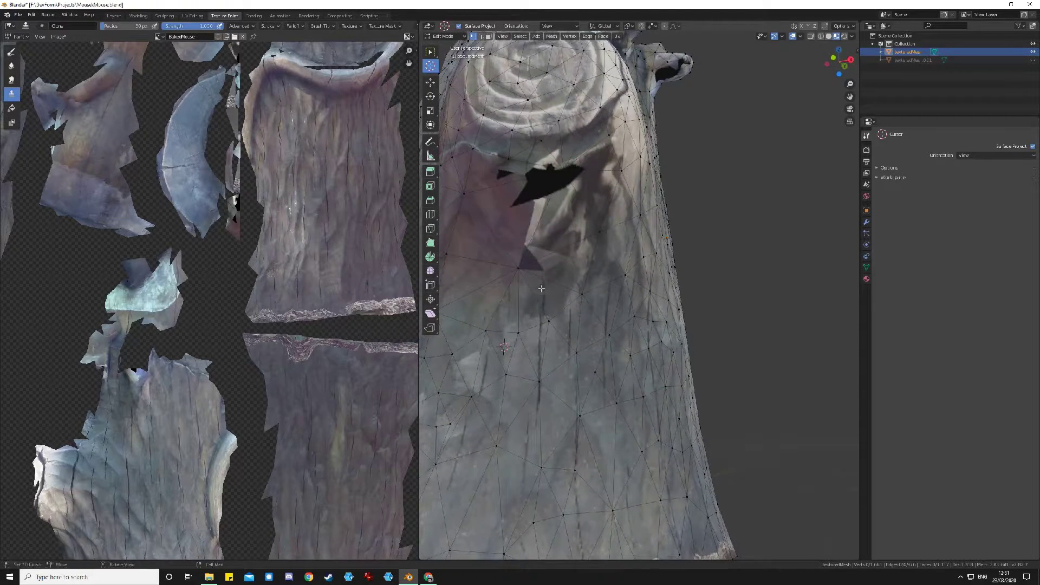
key(Tab)
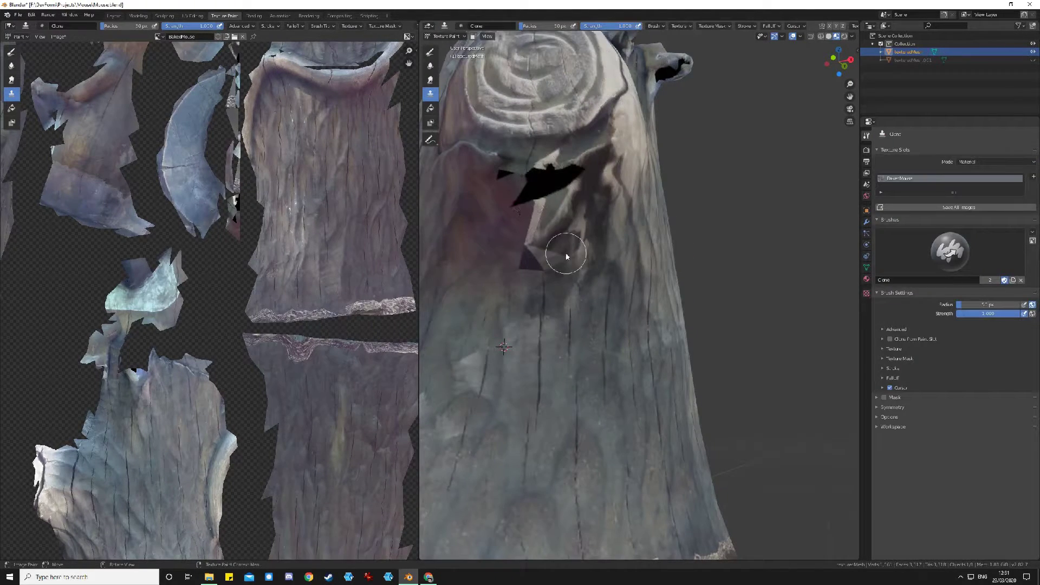
key(Tab)
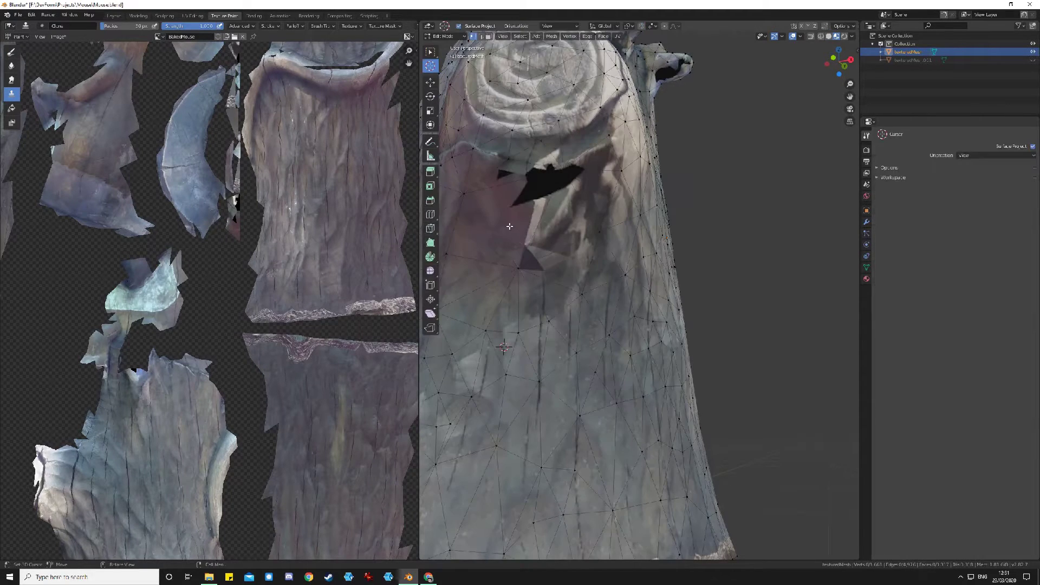
key(Tab)
mouse_move(527, 183)
mouse_down()
mouse_move(502, 170)
mouse_move(544, 182)
mouse_move(537, 211)
mouse_move(558, 167)
mouse_move(574, 167)
mouse_move(557, 190)
mouse_move(552, 172)
mouse_up()
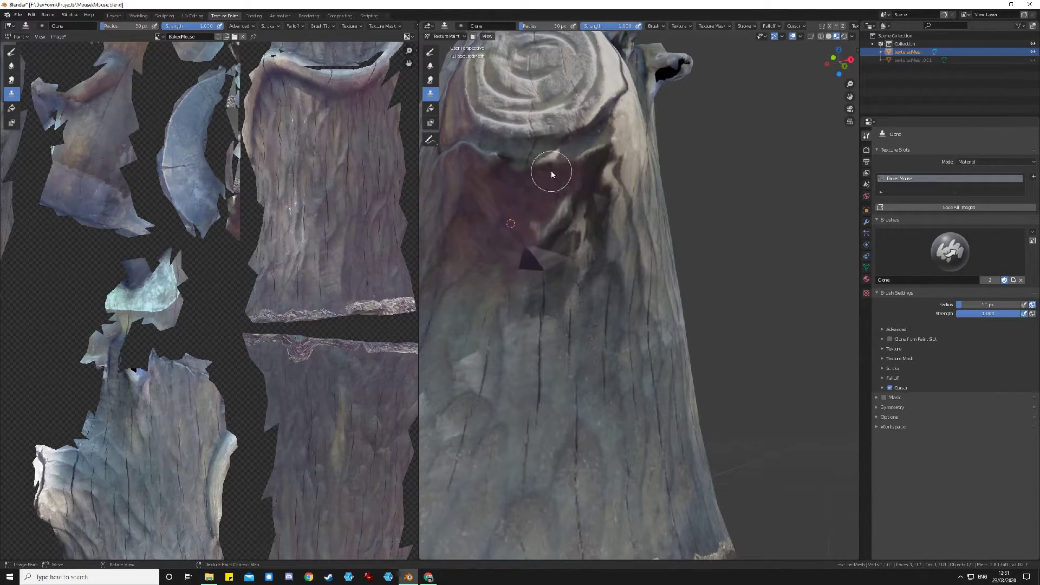
Move the clone source to clean bark lower on the stump, return to Texture Paint mode and clone over the dark triangle
scroll(566, 283, up, 3)
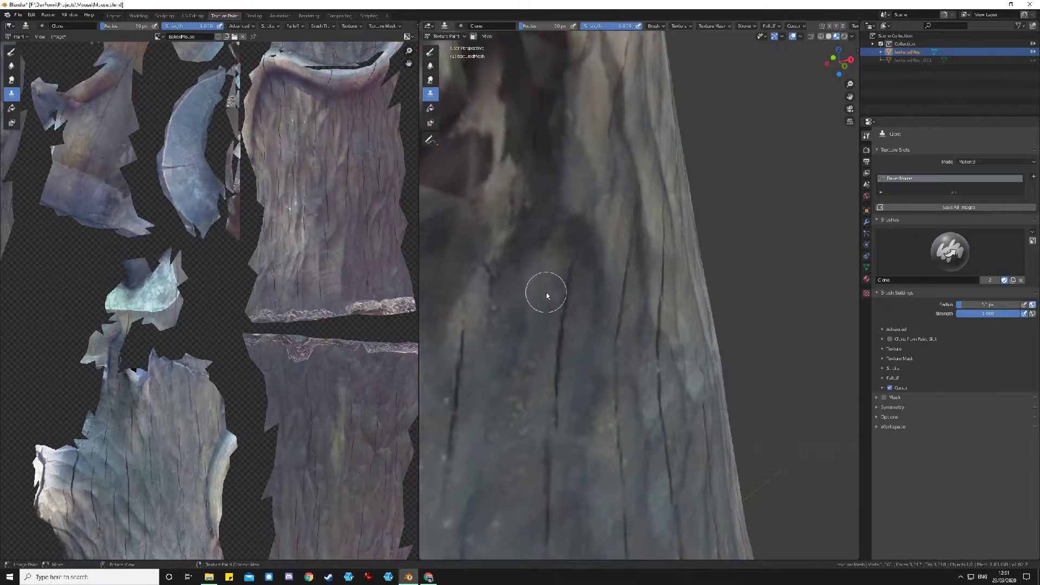
scroll(546, 293, down, 4)
key(Tab)
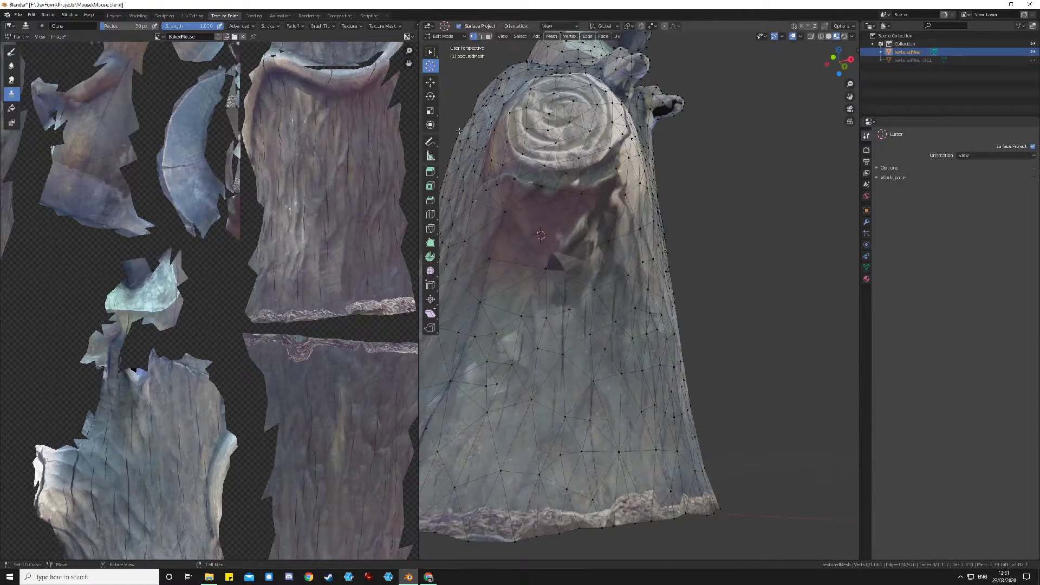
key(Tab)
key(Tab)
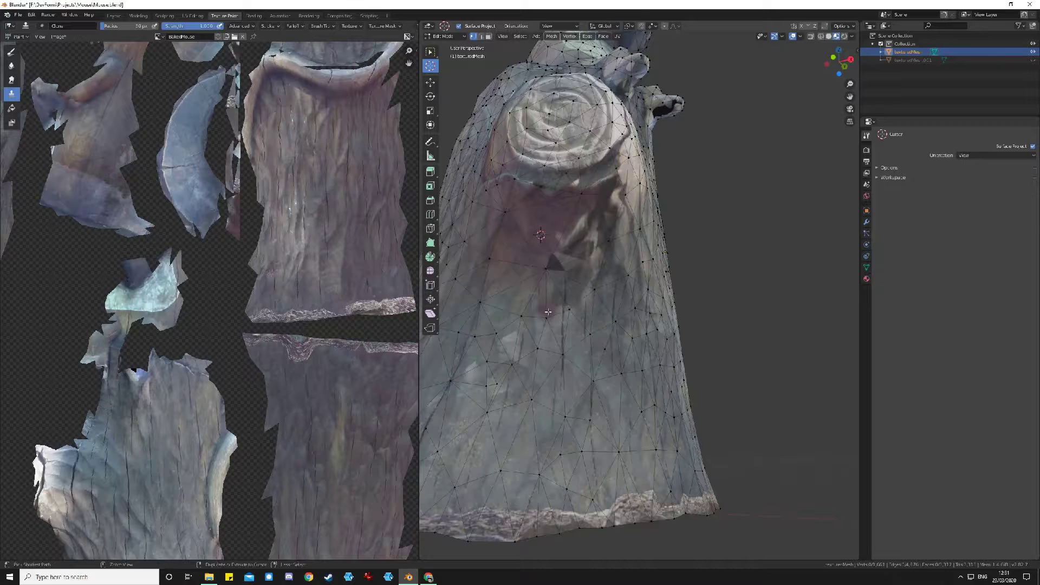
key(Tab)
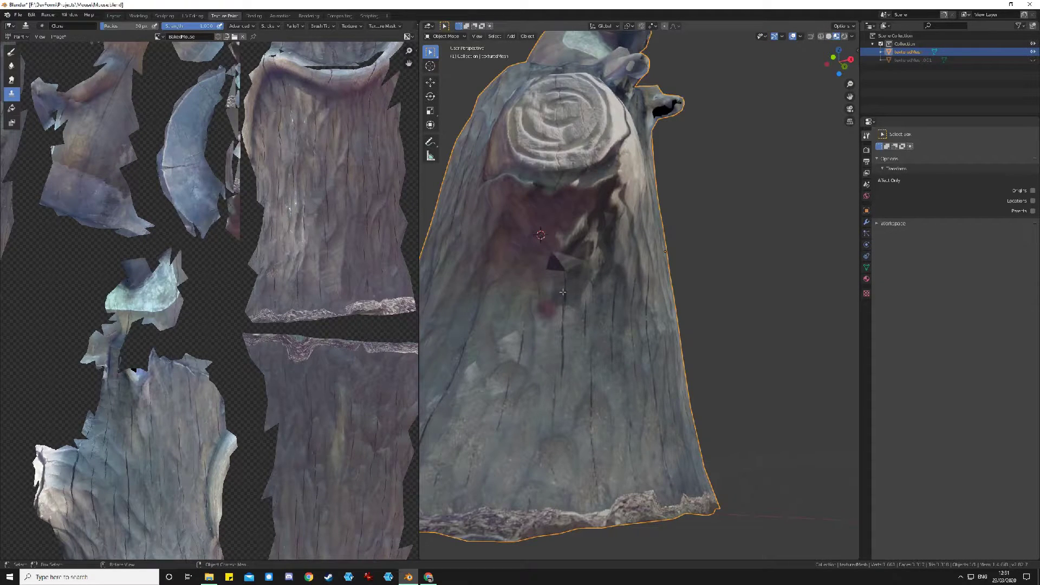
key(Tab)
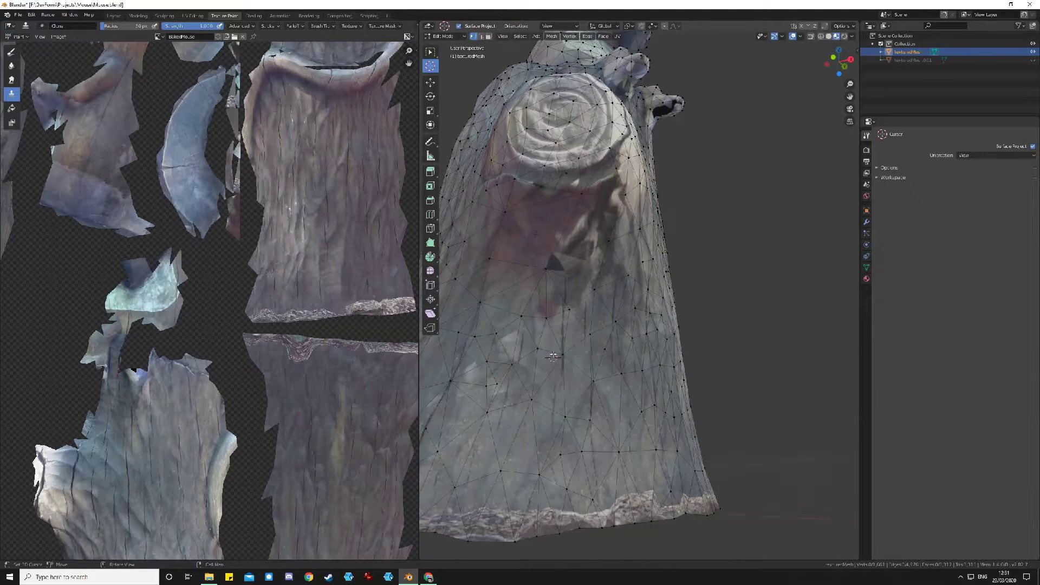
key(Tab)
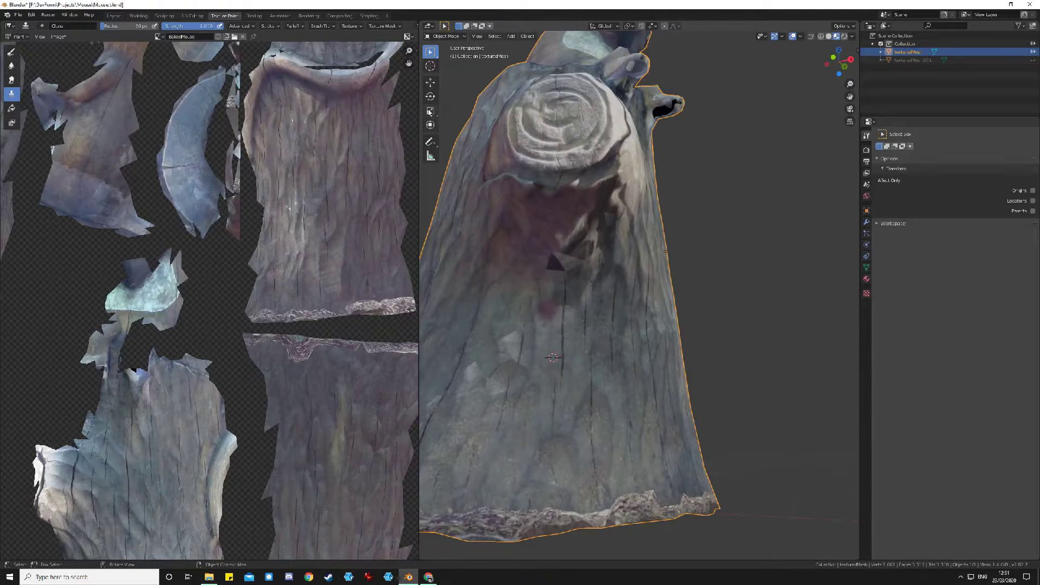
click(445, 36)
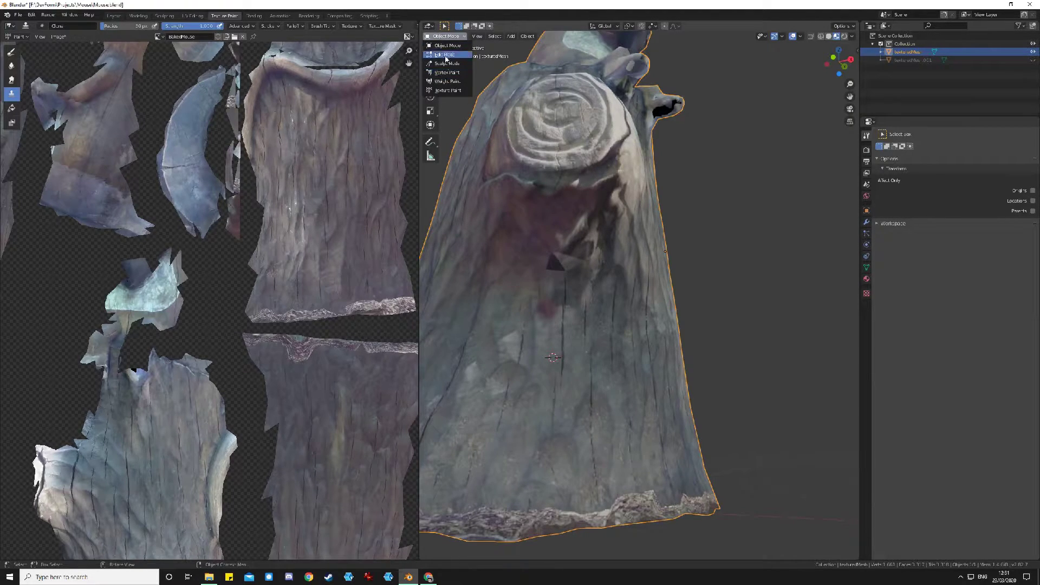
click(448, 90)
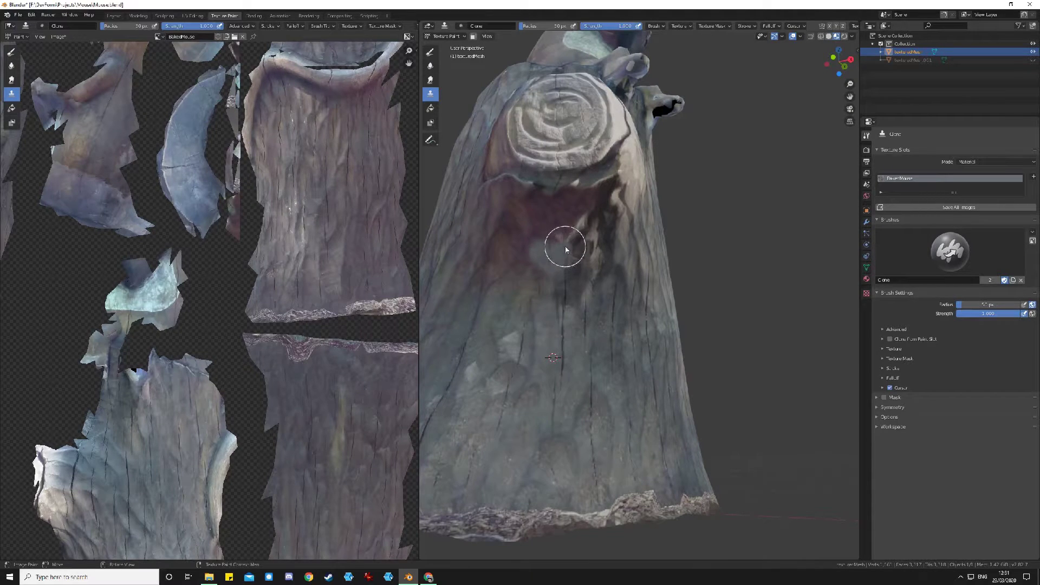
Set the clone source on the pale area beside the mouse's foot and clone over the black hole in its underside
scroll(598, 278, down, 3)
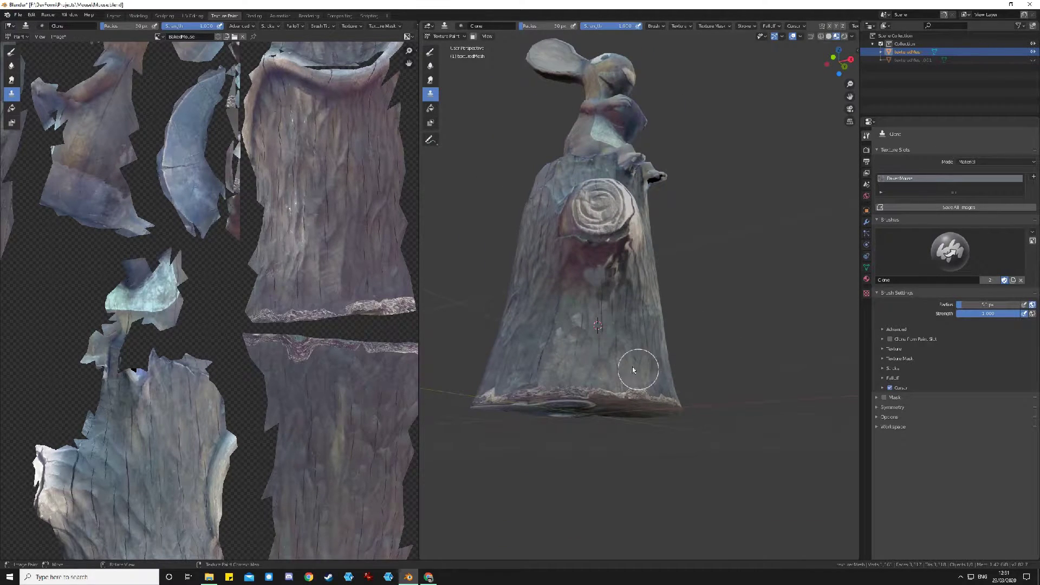
middle_drag(631, 413, 604, 349)
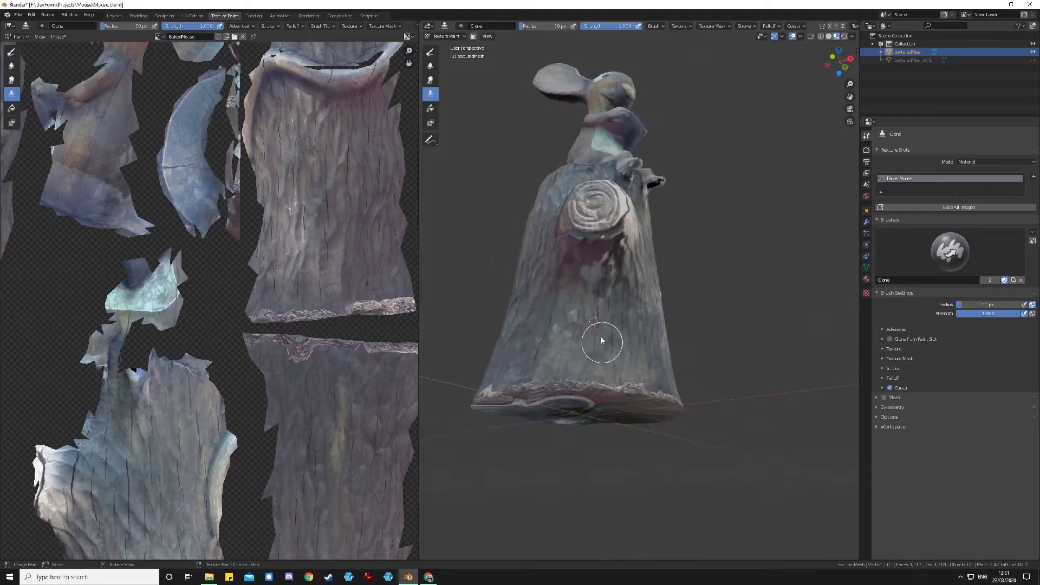
middle_drag(607, 400, 636, 471)
middle_drag(551, 267, 574, 306)
mouse_move(697, 344)
middle_down()
mouse_move(604, 326)
mouse_move(717, 330)
mouse_move(661, 325)
mouse_move(750, 352)
mouse_move(659, 351)
mouse_move(712, 360)
mouse_move(745, 344)
middle_up()
mouse_move(679, 278)
middle_down()
mouse_move(616, 348)
mouse_move(562, 249)
mouse_move(603, 279)
mouse_move(685, 411)
mouse_move(667, 403)
mouse_move(664, 373)
mouse_move(675, 447)
mouse_move(668, 372)
mouse_move(667, 390)
middle_up()
key(Tab)
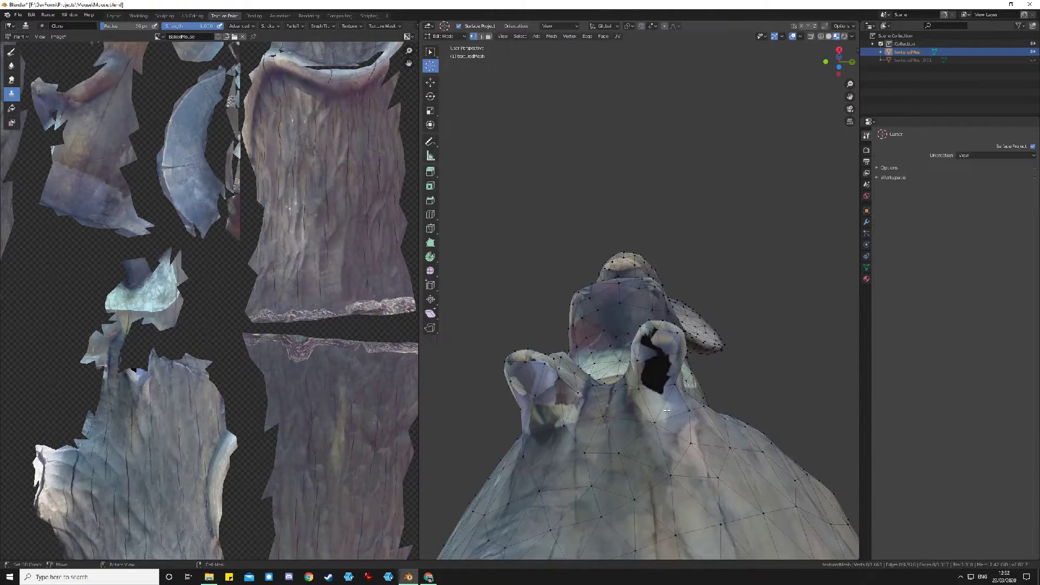
key(Tab)
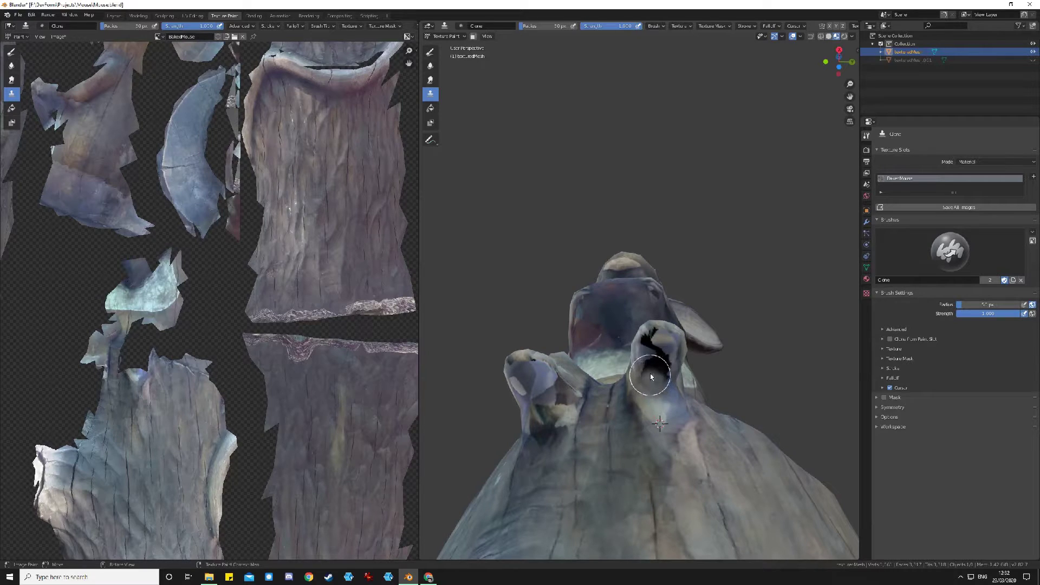
drag(657, 344, 651, 334)
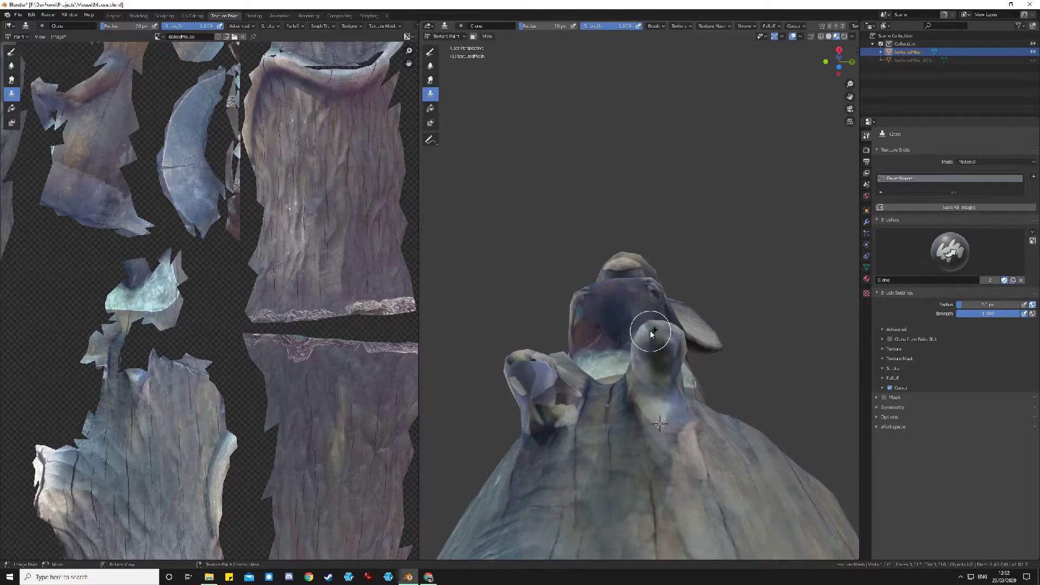
Clone over the flawed underside of the mouse's other foot, placing the clone source on the stump bark near the feet
middle_drag(564, 425, 575, 397)
middle_drag(584, 463, 630, 460)
key(Tab)
key(Tab)
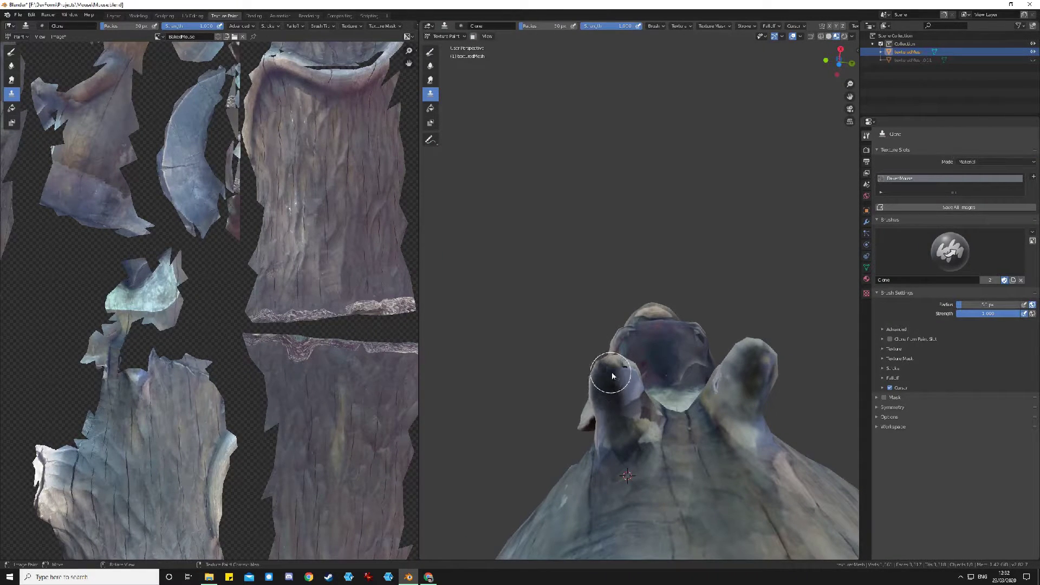
key(Tab)
key(Tab)
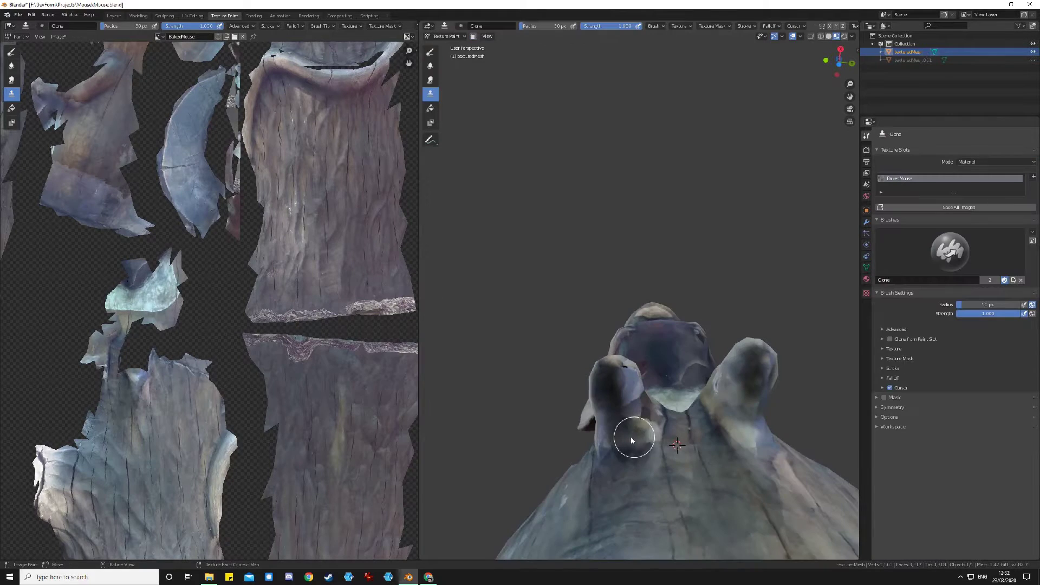
mouse_move(599, 379)
mouse_down()
mouse_move(629, 378)
mouse_move(641, 425)
mouse_up()
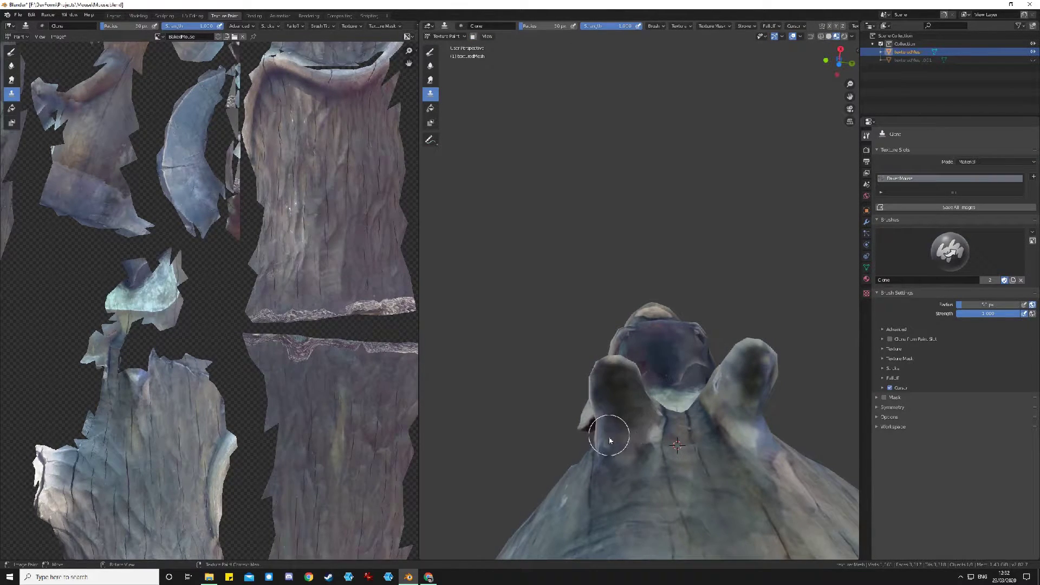
Set the clone source on the blue top surface of the held heart and clone over the lower part of its dark patch
middle_drag(623, 432, 639, 521)
middle_drag(597, 330, 606, 478)
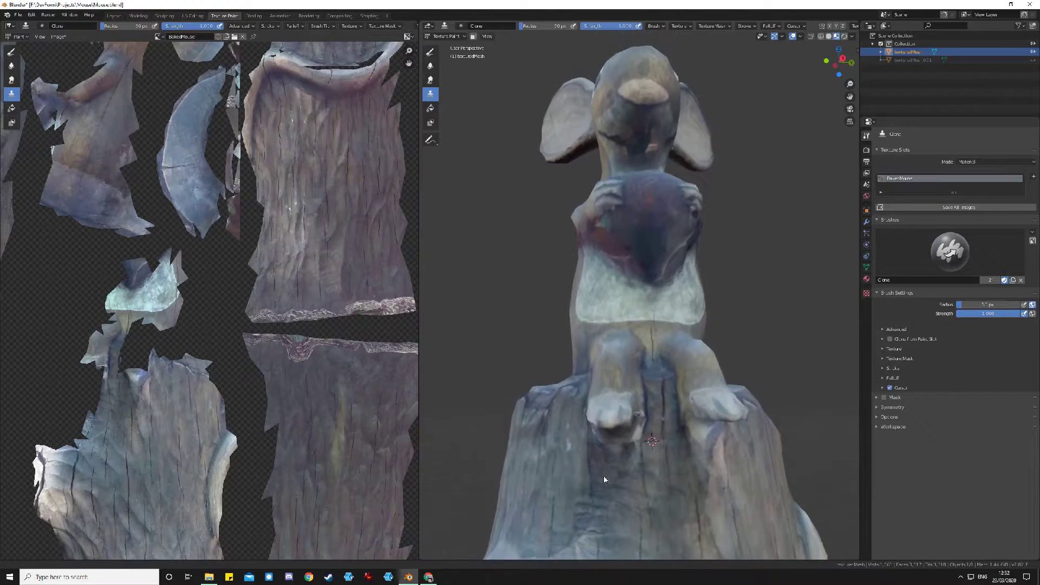
middle_drag(596, 310, 599, 351)
shift+middle_drag(618, 245, 627, 439)
scroll(638, 323, up, 3)
middle_drag(663, 311, 605, 355)
middle_drag(599, 286, 627, 183)
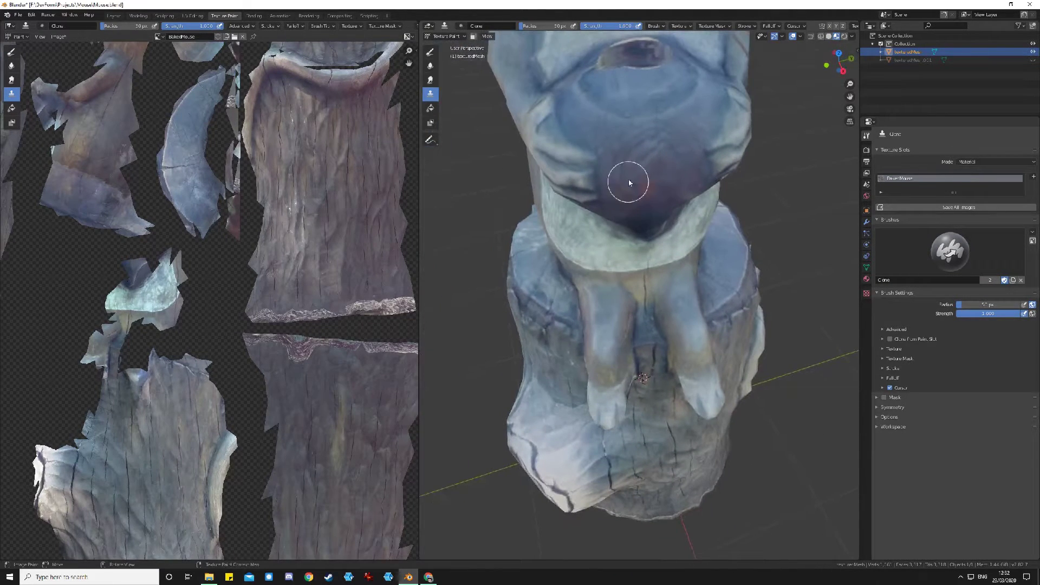
shift+middle_drag(641, 135, 635, 289)
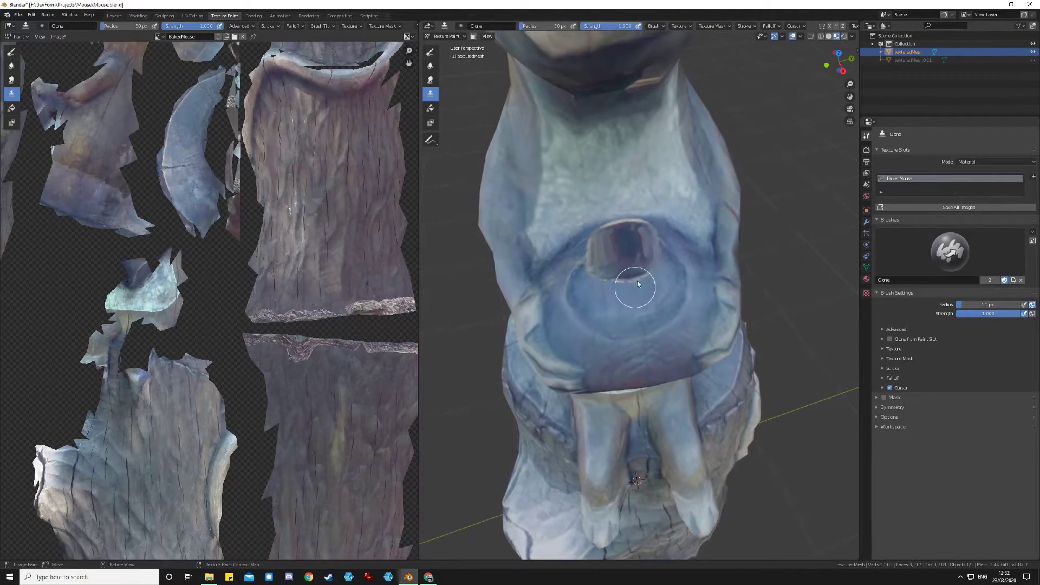
key(Tab)
key(Tab)
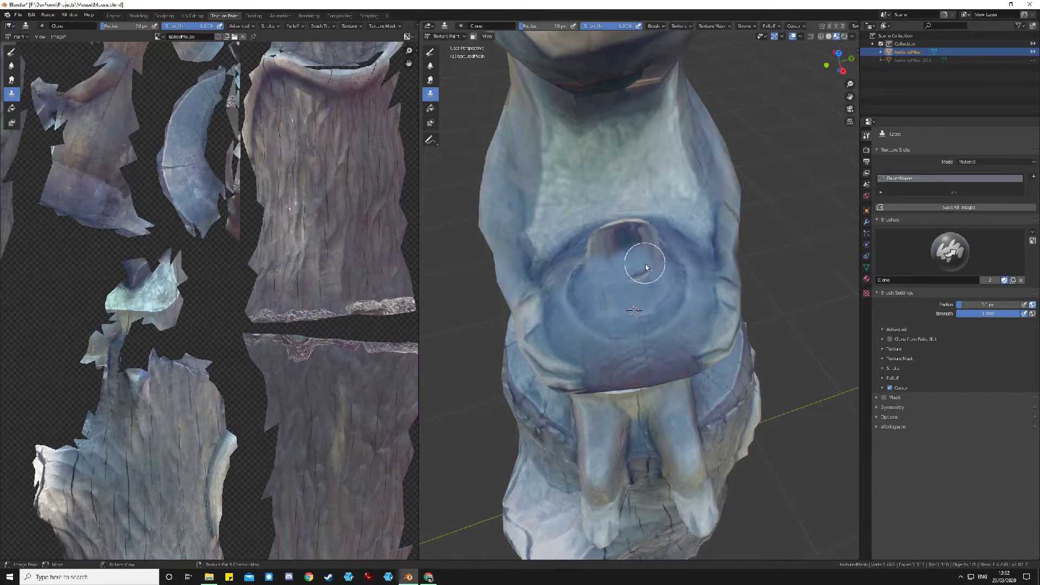
Move the clone source to the heart's upper rim and clone over the rest of the dark patch on its top
key(Tab)
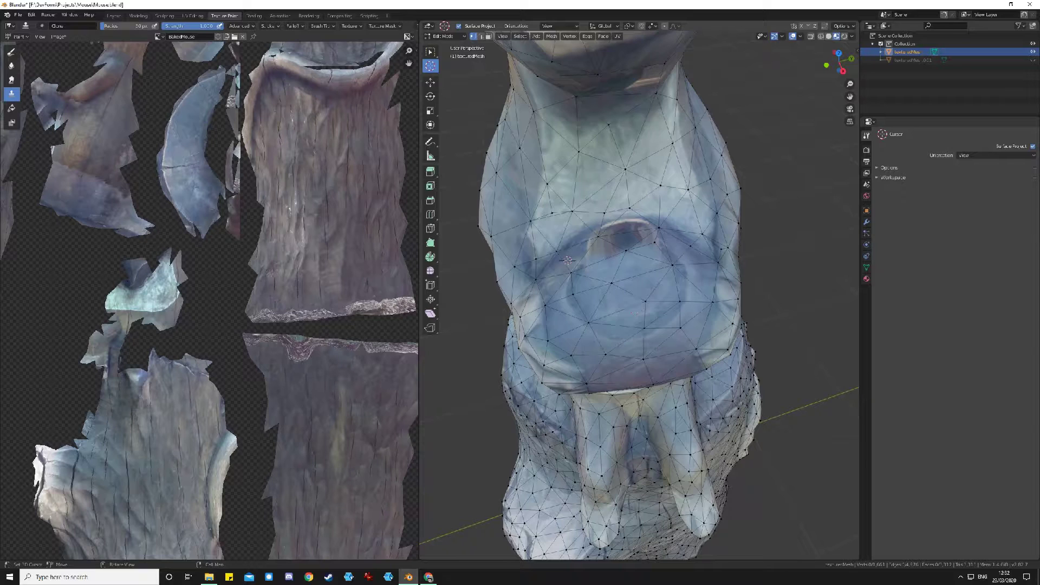
key(Tab)
drag(622, 232, 647, 233)
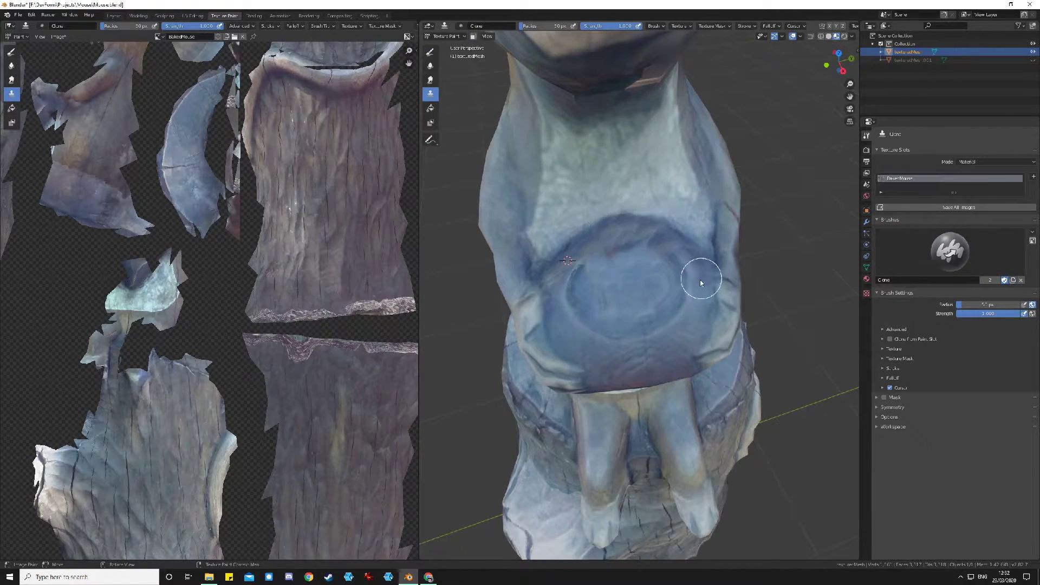
Set the clone source on the underside of the mouse's snout and clone over the upper part of the dark patch under its chin
middle_drag(702, 280, 650, 302)
middle_drag(643, 342, 633, 307)
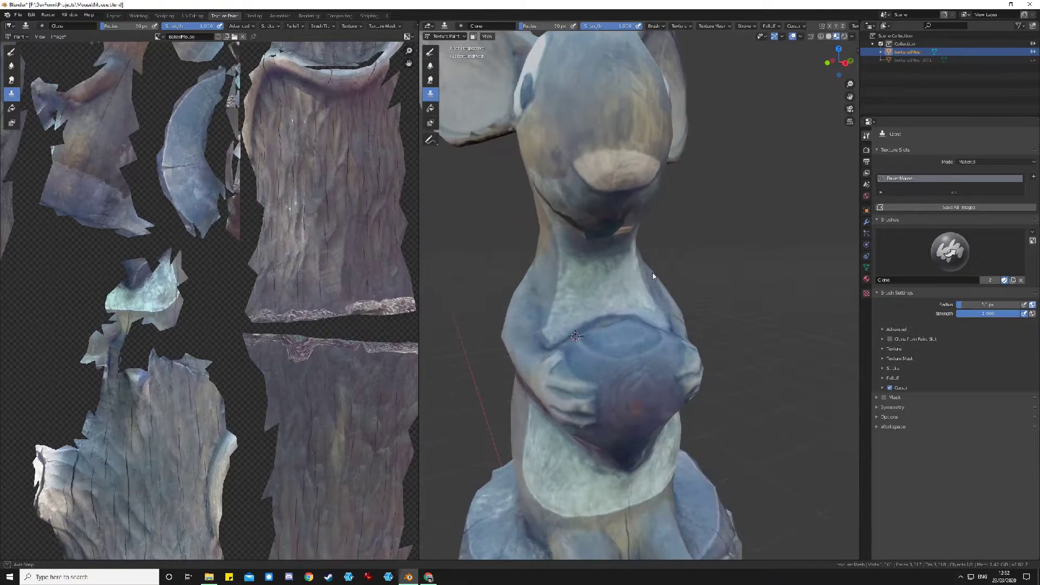
shift+middle_drag(591, 370, 579, 279)
mouse_move(515, 321)
middle_down()
mouse_move(548, 273)
mouse_move(590, 307)
middle_up()
scroll(588, 308, down, 6)
mouse_move(538, 226)
shift+middle_down()
mouse_move(638, 428)
mouse_move(633, 410)
mouse_move(585, 399)
shift+middle_up()
scroll(630, 415, up, 4)
scroll(649, 401, down, 3)
middle_drag(650, 401, 599, 395)
scroll(663, 399, up, 3)
scroll(663, 399, down, 3)
key(Tab)
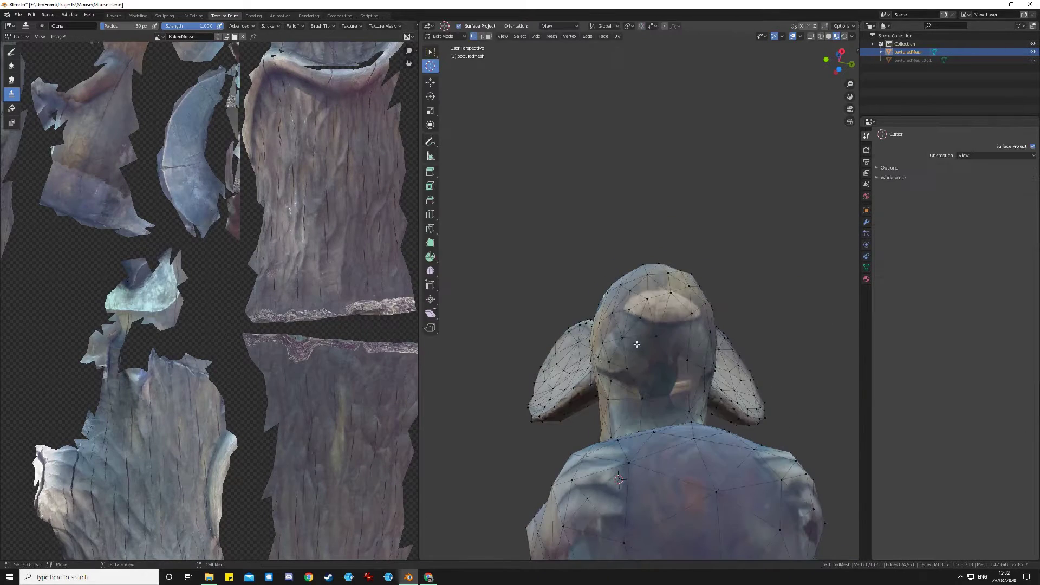
key(Tab)
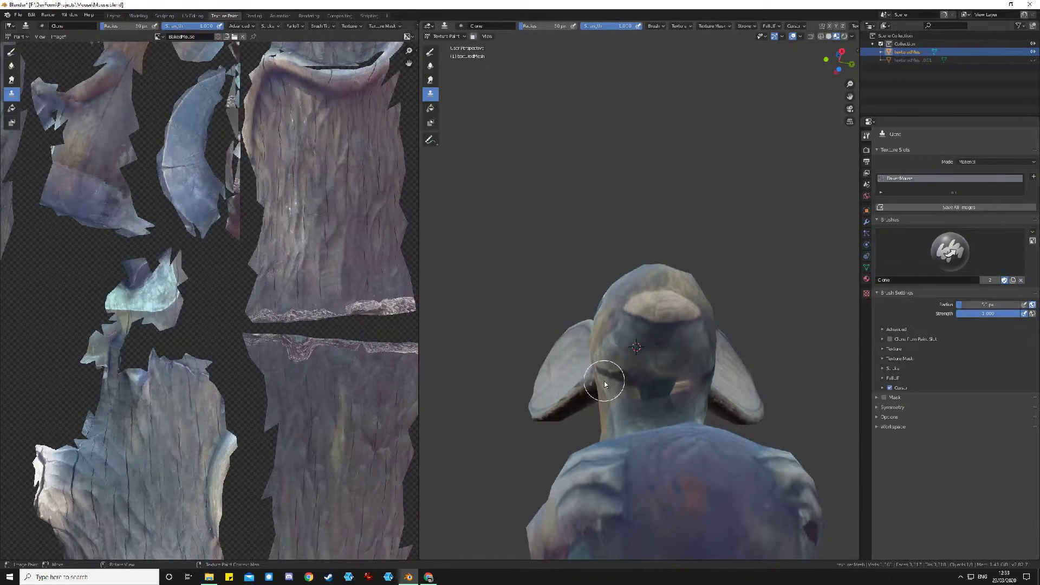
Place the clone source on each corner of the mouth in turn and clone the dark mouth line across the flawed chin area
key(Tab)
key(Tab)
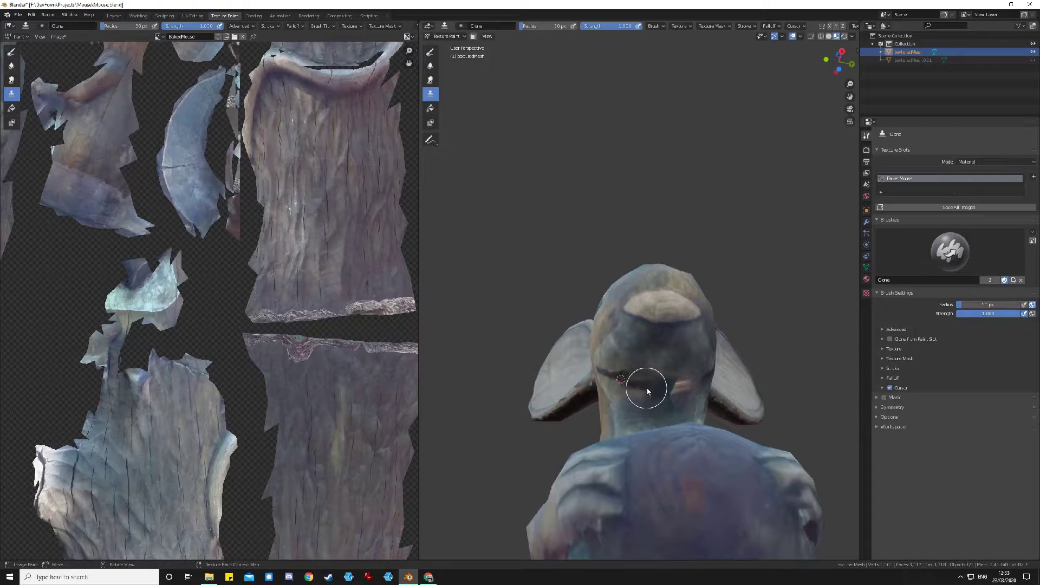
middle_drag(729, 392, 674, 396)
key(Tab)
shift+right_click(672, 383)
key(Tab)
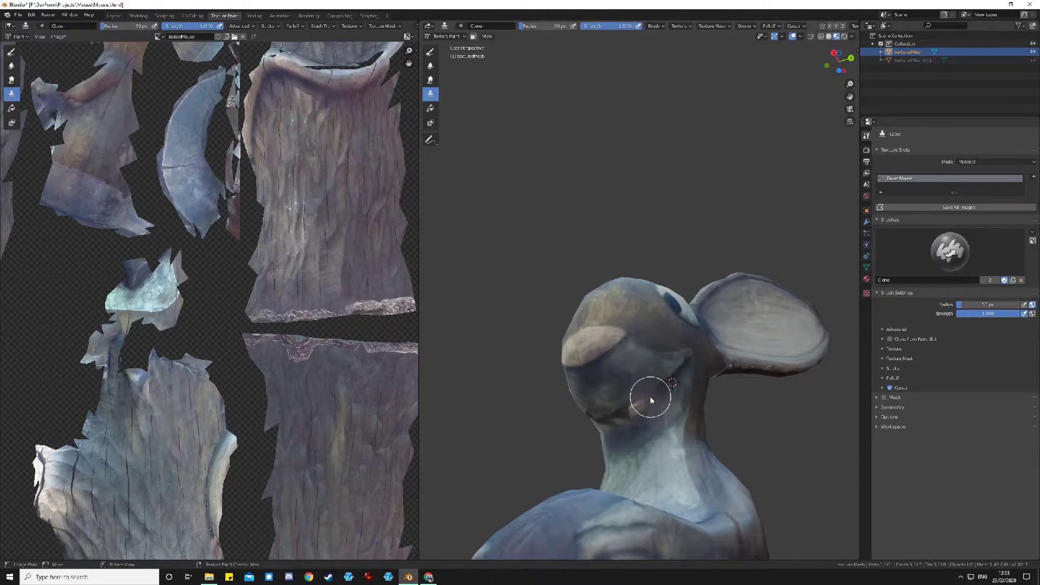
drag(644, 406, 636, 413)
middle_drag(597, 434, 632, 438)
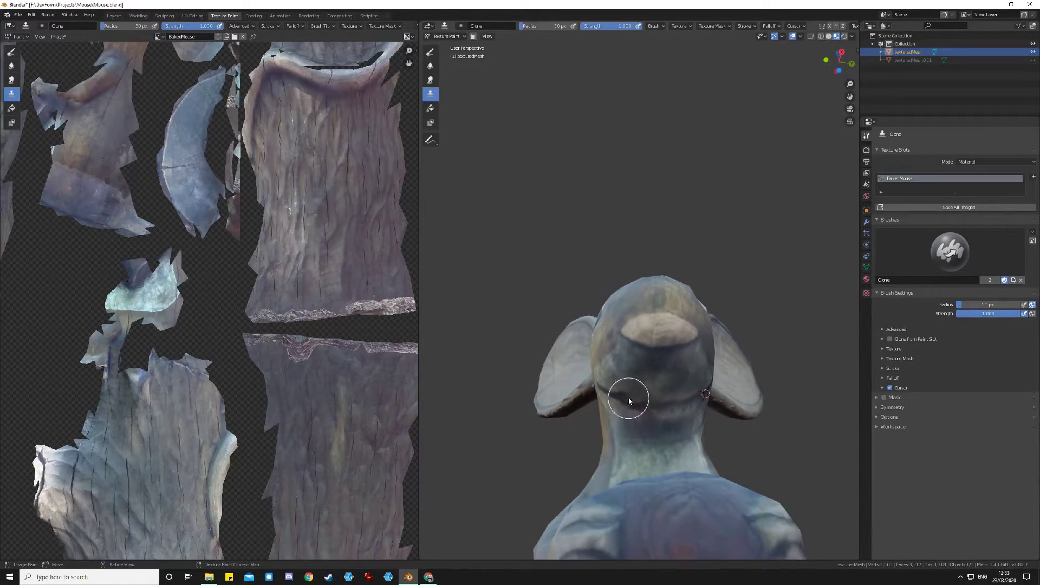
Touch up the mouth line under the chin, placing the clone source on its middle and on the mouth corner
key(Tab)
click(654, 409)
key(Tab)
key(Tab)
click(602, 389)
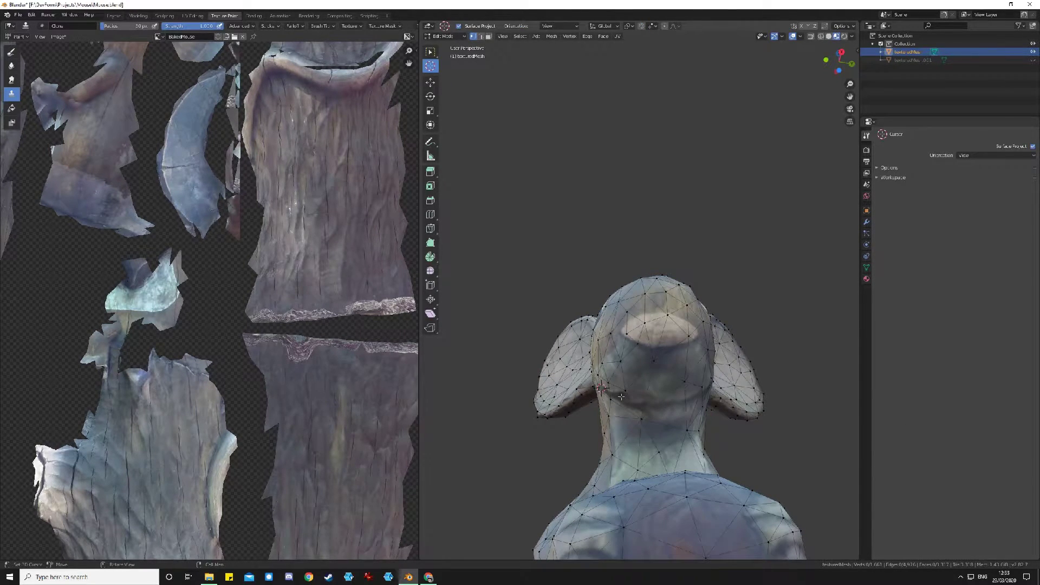
key(Tab)
Examine the repaired mouse and stump from several angles for remaining texture flaws
mouse_move(631, 421)
middle_down()
mouse_move(673, 435)
mouse_move(728, 346)
mouse_move(717, 460)
mouse_move(721, 450)
mouse_move(726, 469)
mouse_move(611, 461)
mouse_move(649, 447)
mouse_move(636, 414)
mouse_move(623, 453)
mouse_move(613, 379)
middle_up()
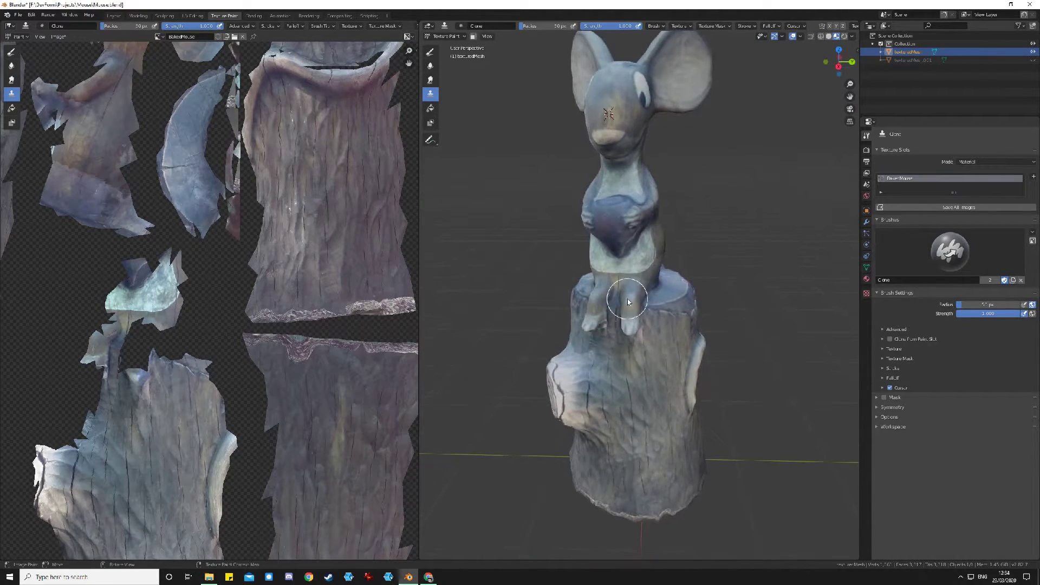
scroll(608, 232, down, 4)
middle_drag(622, 260, 621, 326)
scroll(629, 334, up, 4)
middle_drag(680, 388, 650, 305)
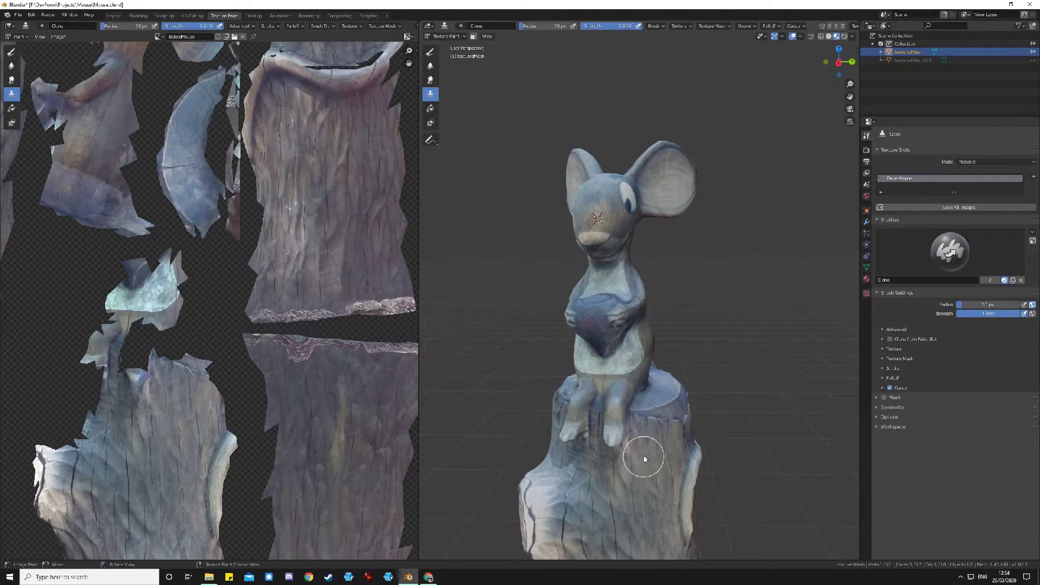
scroll(650, 447, down, 4)
middle_drag(657, 440, 666, 427)
scroll(666, 427, up, 4)
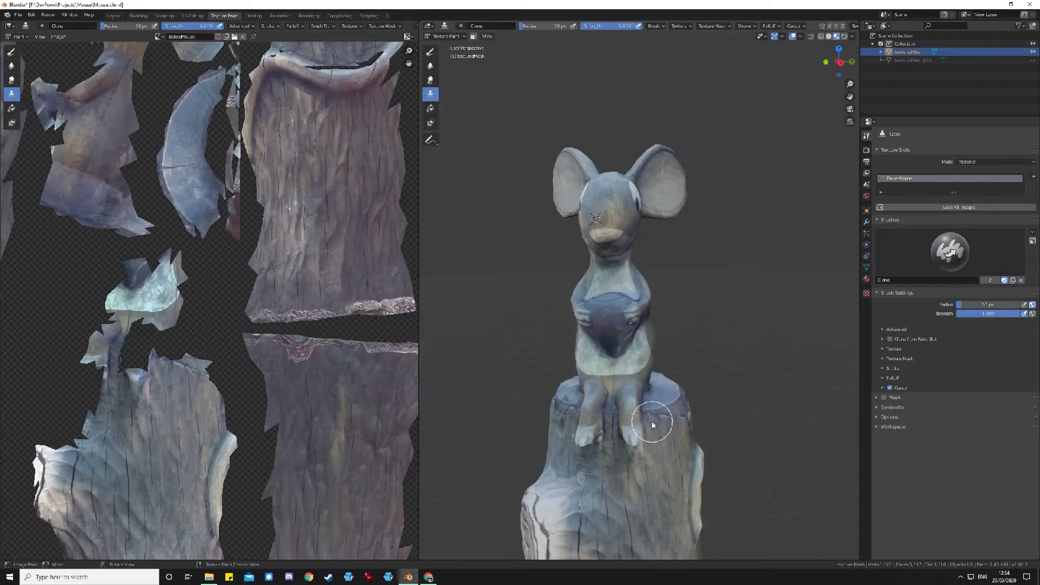
middle_drag(660, 490, 585, 406)
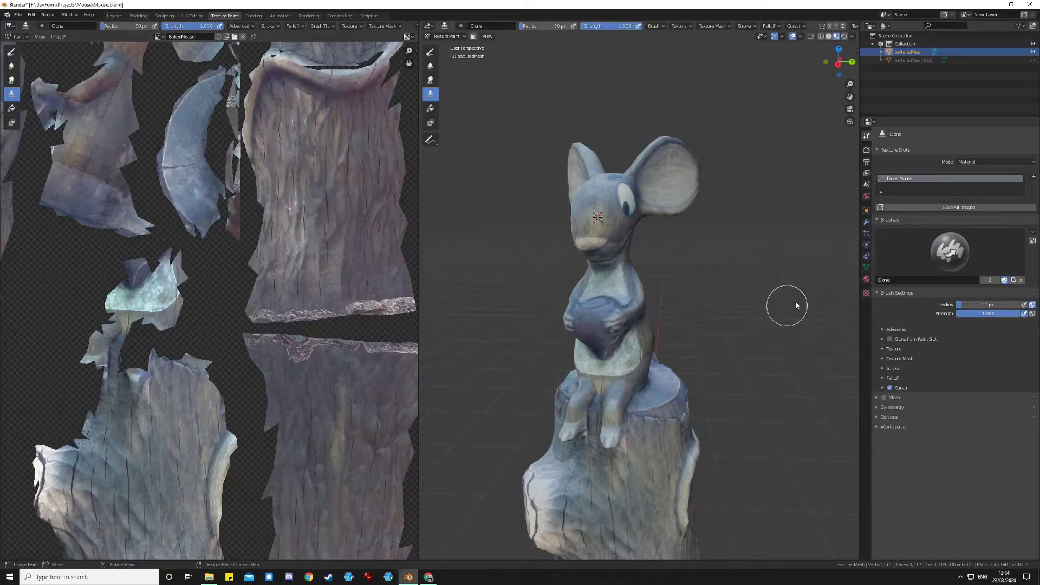
Save the painted BakedMouse texture as the PNG file BakedMouse.png in the Mouse project folder
click(192, 16)
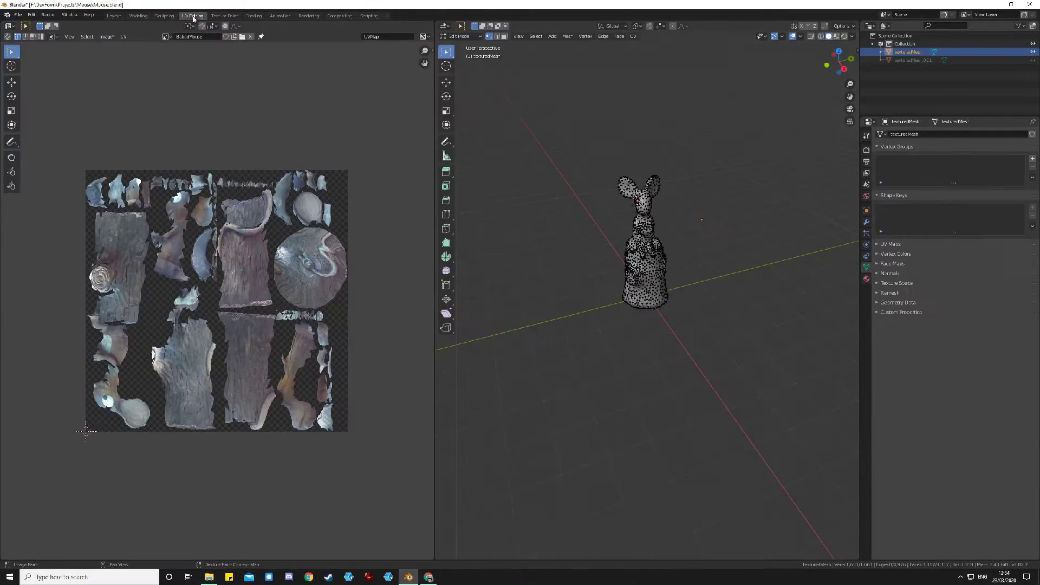
scroll(246, 180, up, 2)
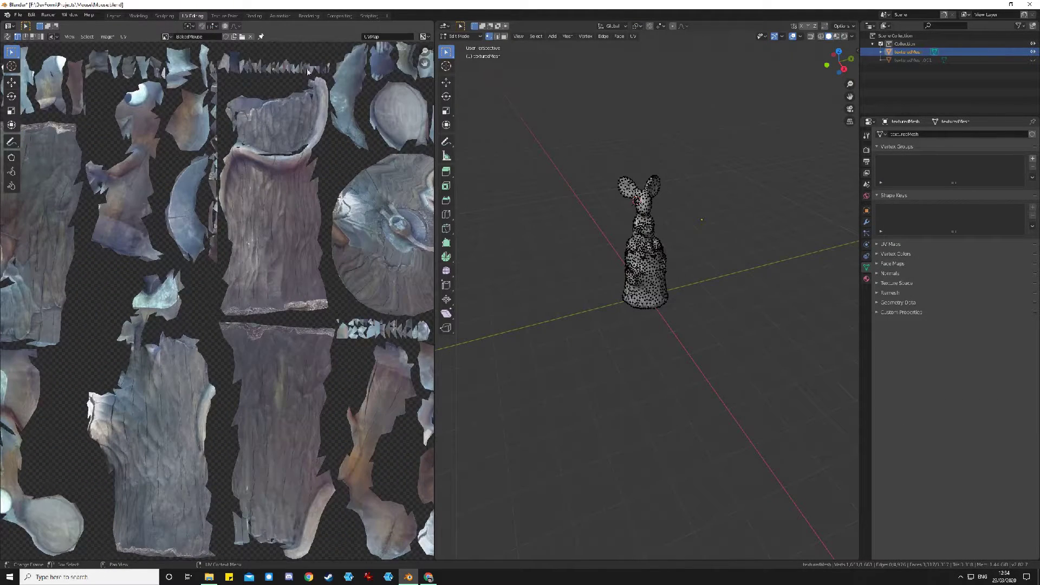
scroll(185, 214, down, 3)
scroll(146, 362, up, 2)
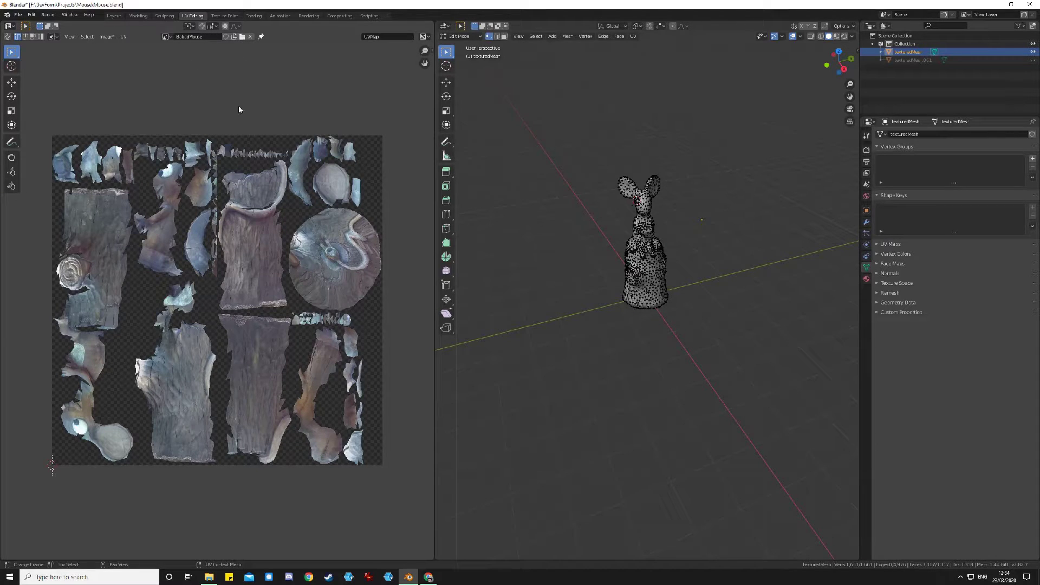
click(106, 36)
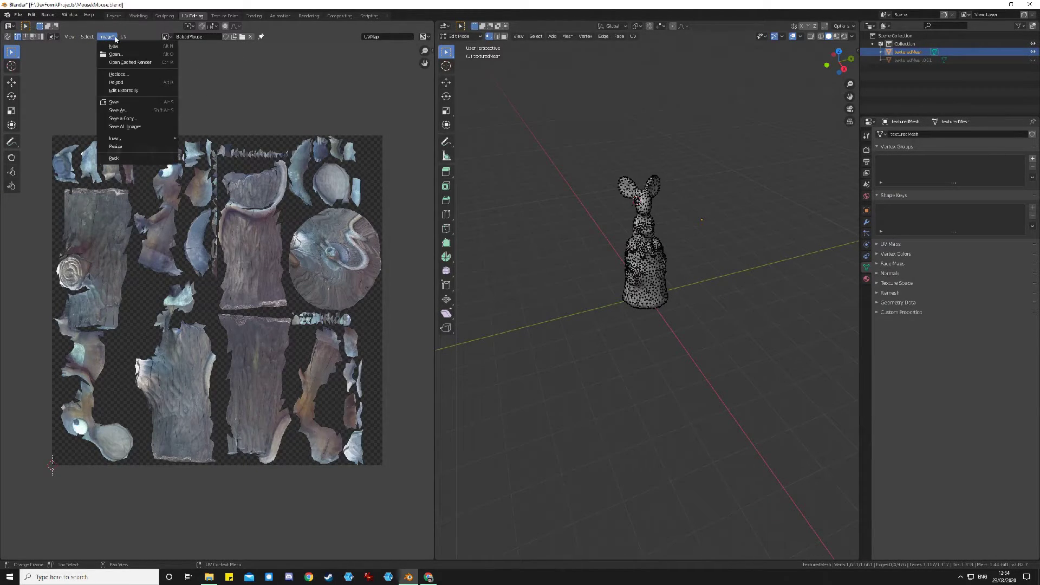
click(136, 110)
scroll(498, 382, down, 4)
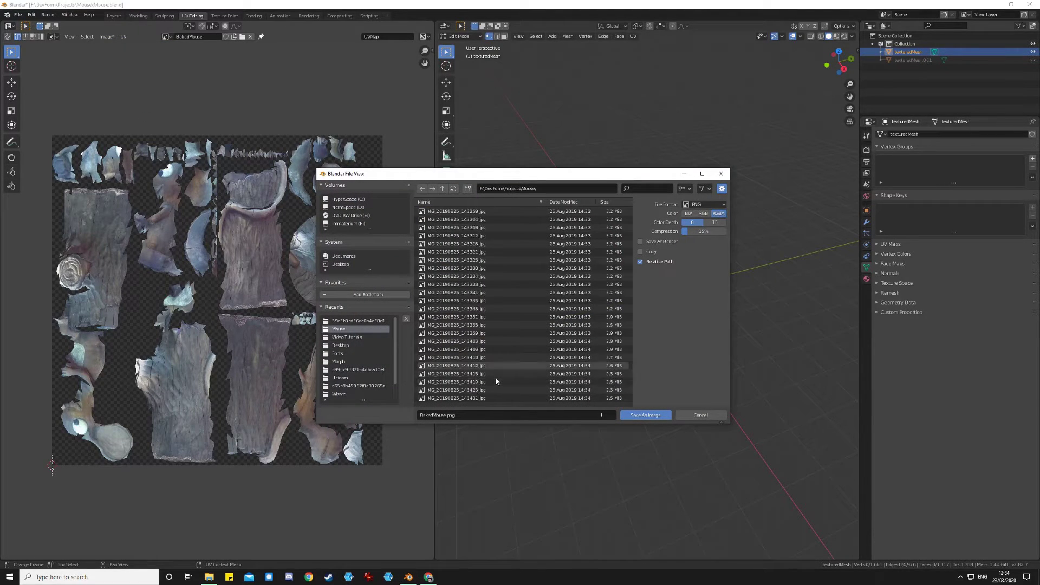
scroll(492, 377, down, 10)
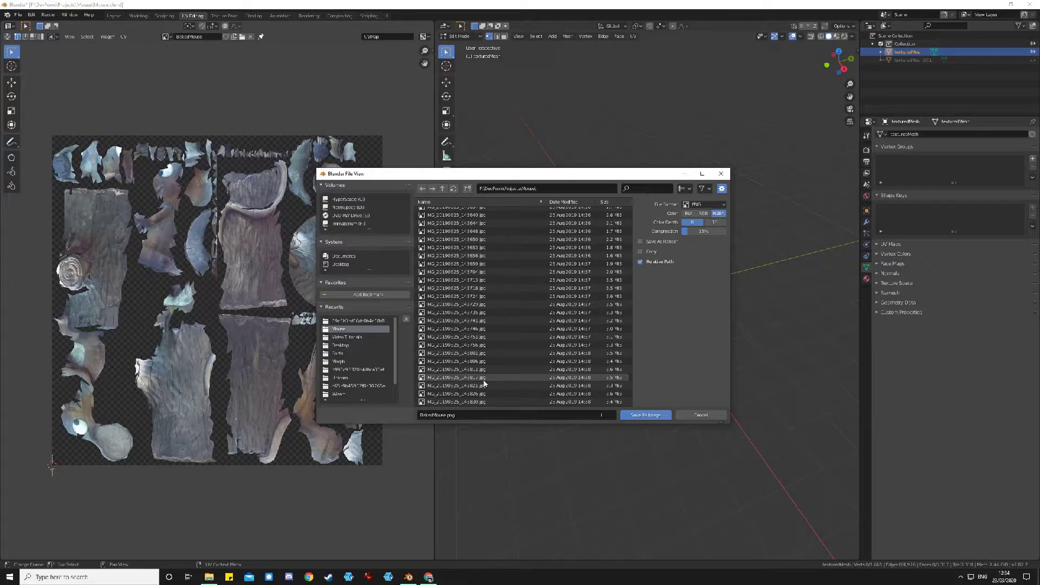
click(657, 417)
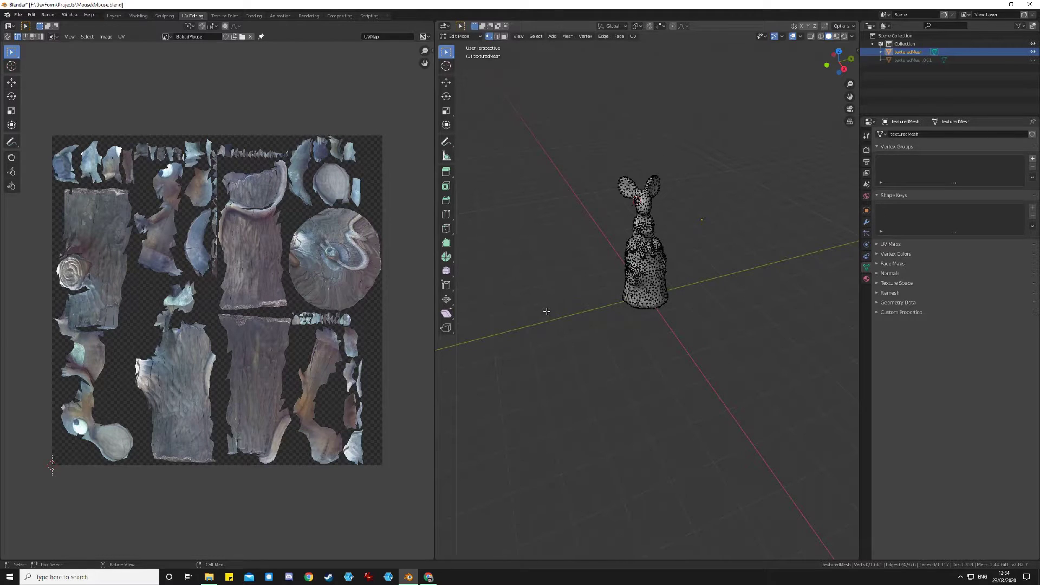
Enlarge the node editor in the Layout workspace and load BakedMouse.png into the statue material's image texture node
click(114, 16)
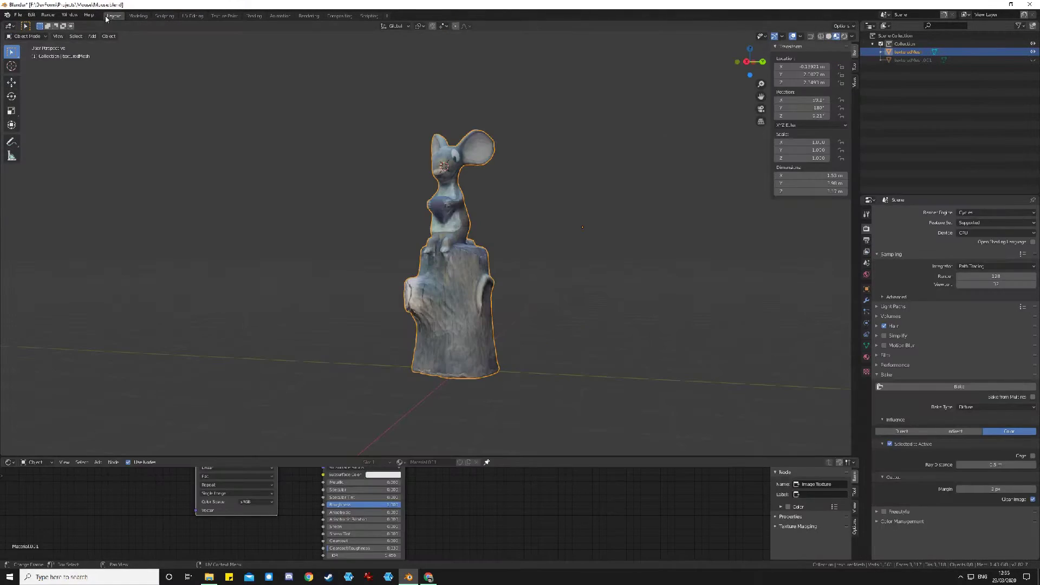
scroll(495, 213, up, 4)
middle_drag(495, 213, 508, 238)
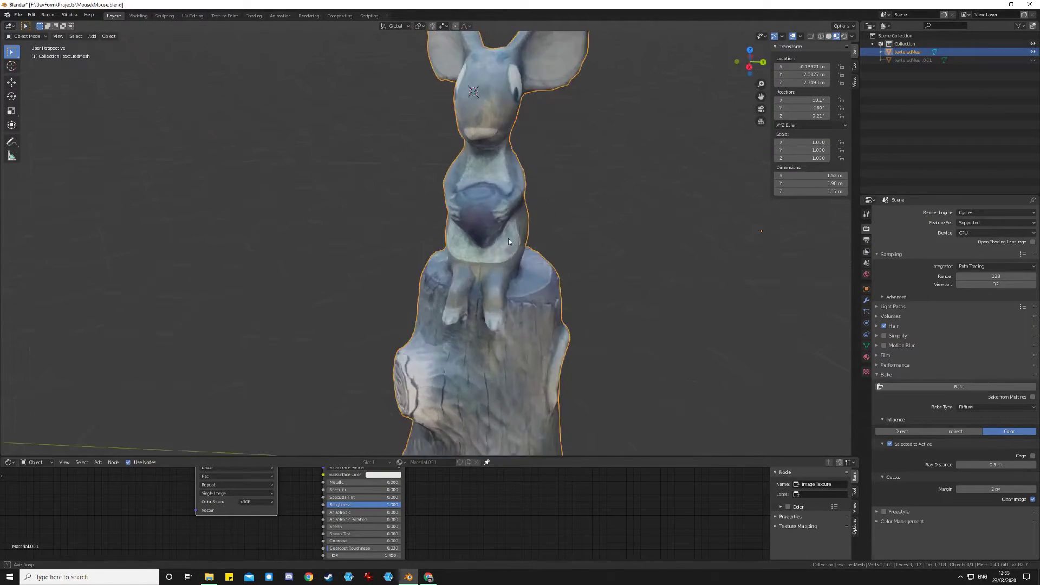
scroll(513, 273, down, 4)
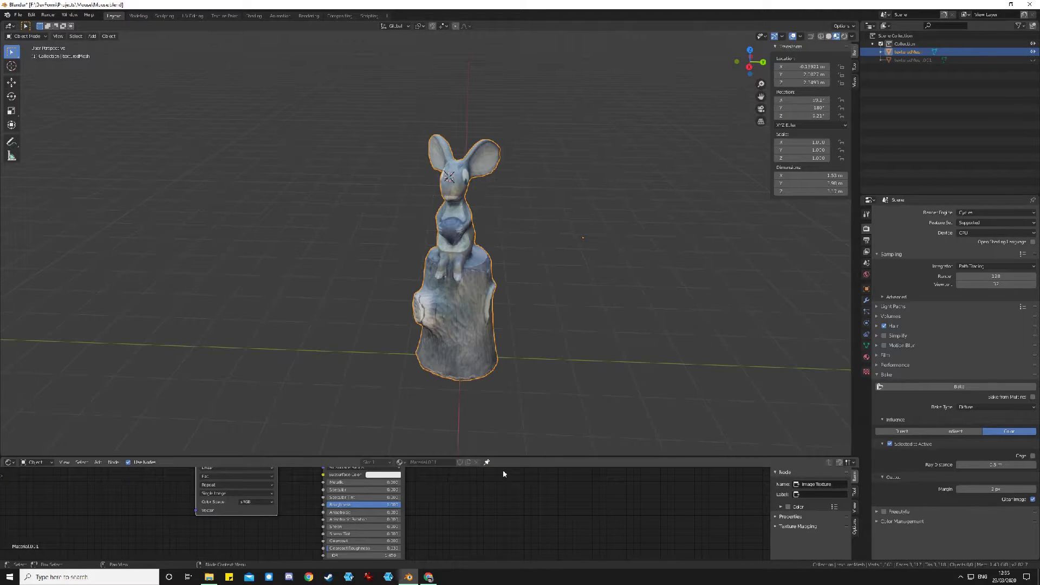
drag(528, 459, 461, 301)
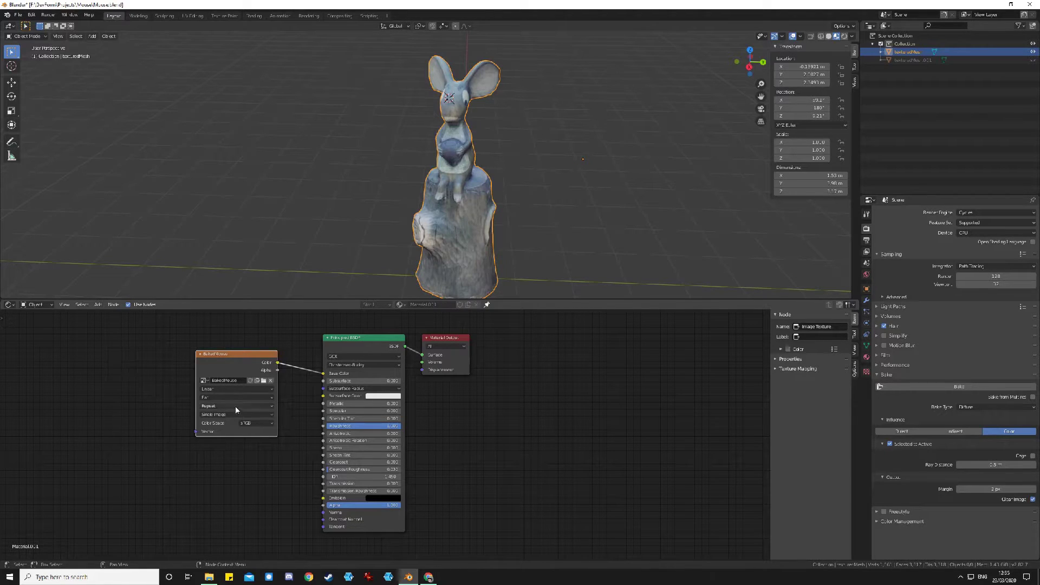
click(263, 381)
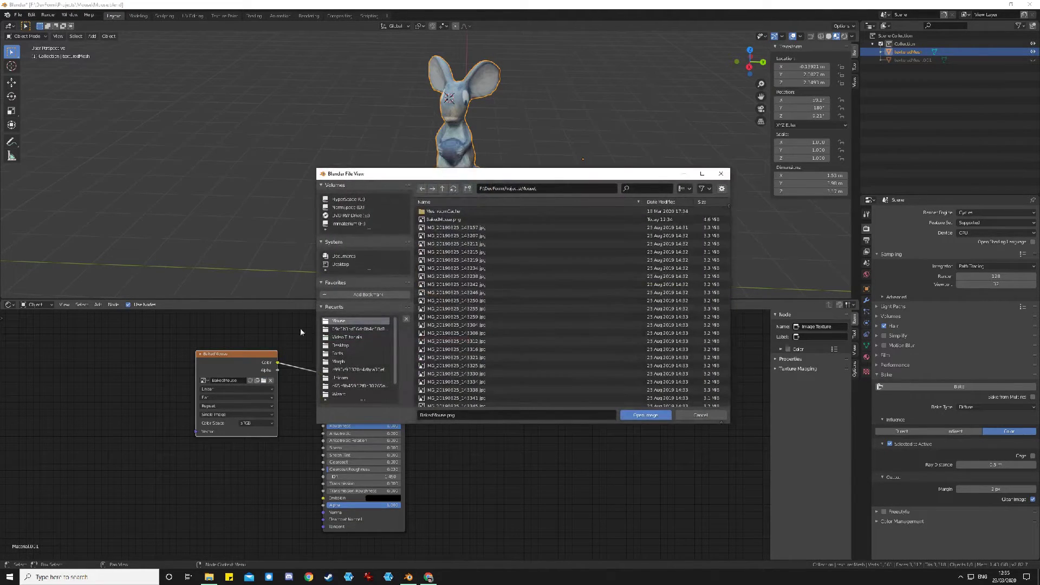
click(442, 219)
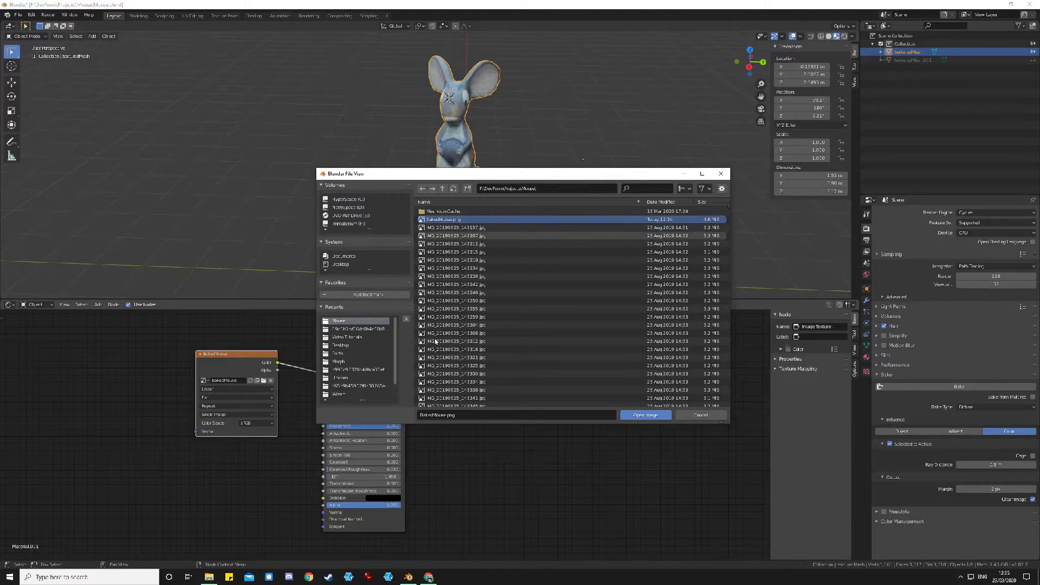
click(645, 416)
Delete the hidden original scan mesh, texturedMesh.001, from the scene
middle_drag(521, 248, 517, 215)
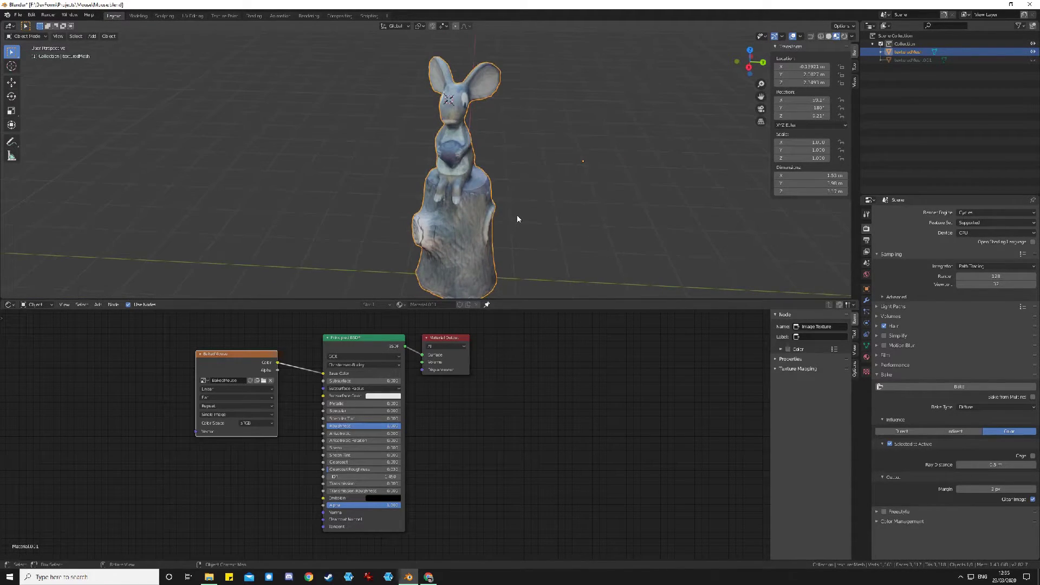
scroll(517, 215, down, 3)
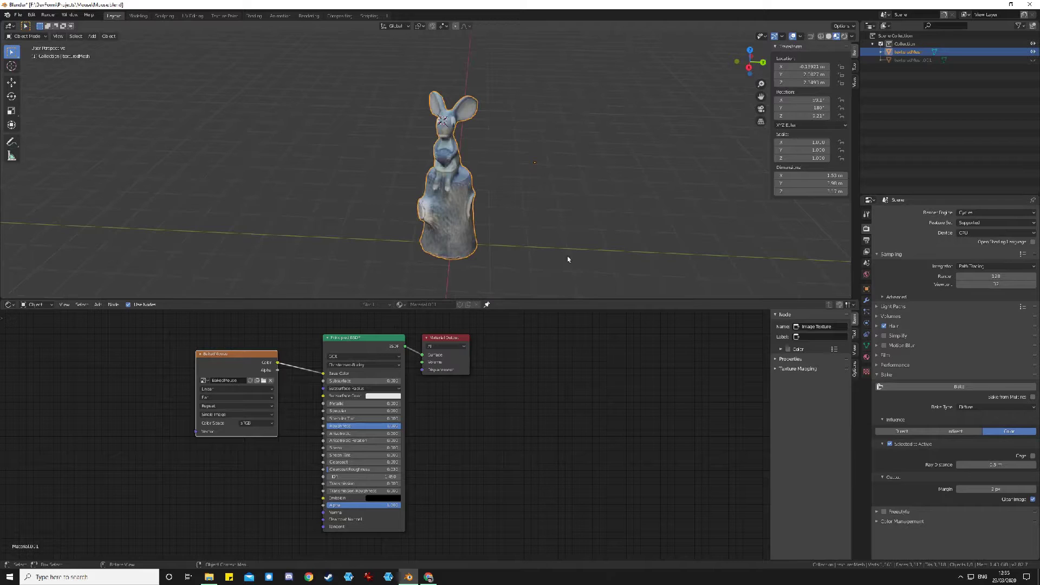
click(922, 61)
right_click(923, 62)
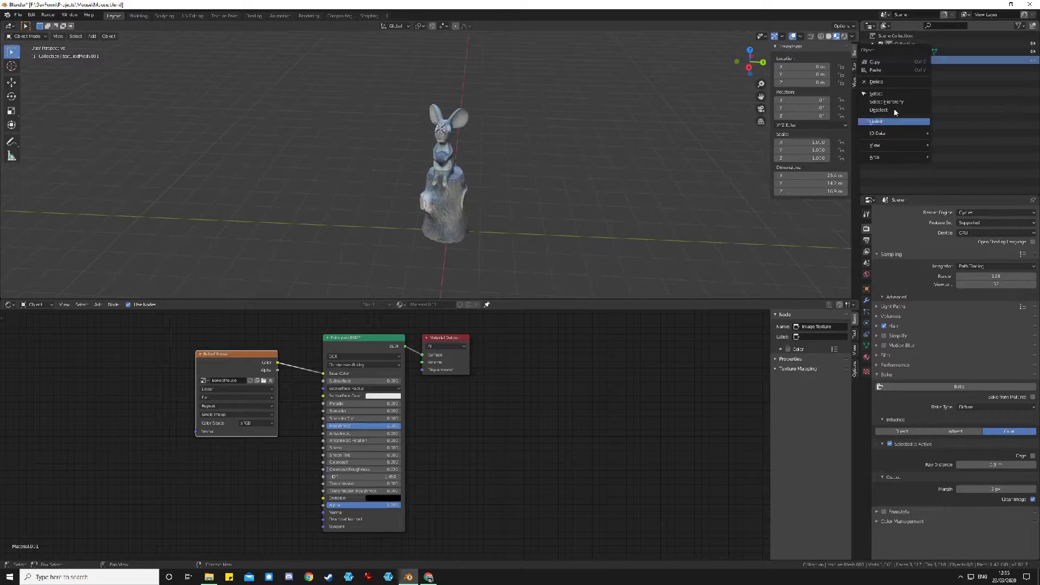
click(895, 82)
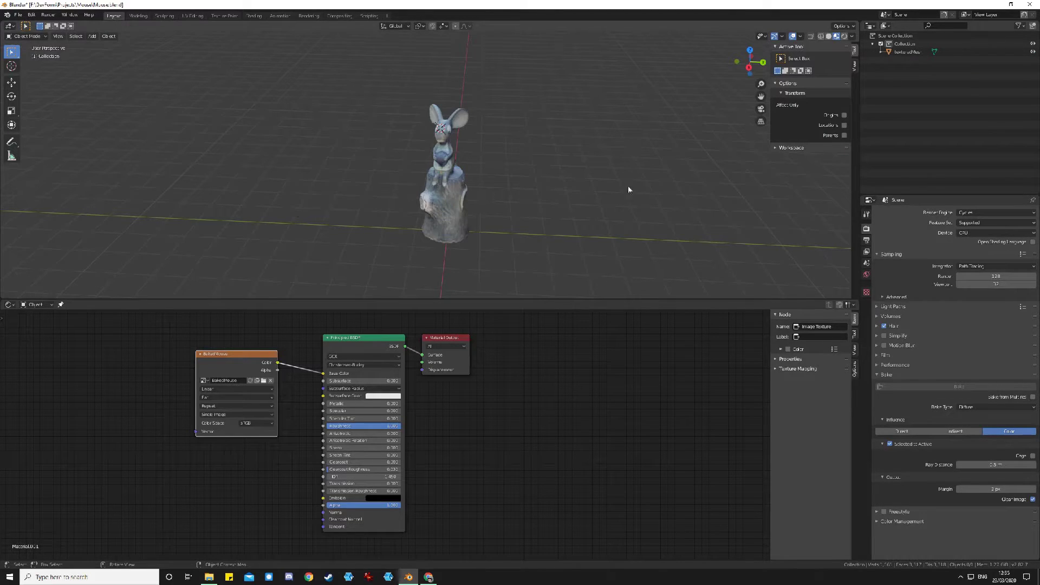
Select the mouse statue, set its origin to its geometry, and test the pivot with a trial rotation
scroll(498, 212, up, 4)
click(445, 234)
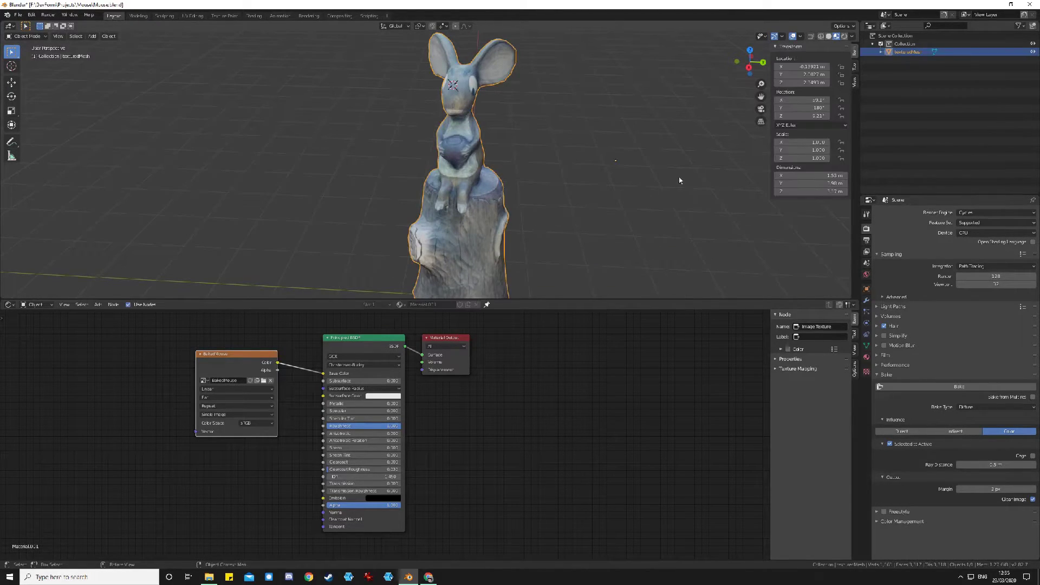
scroll(620, 247, down, 3)
middle_drag(543, 274, 524, 221)
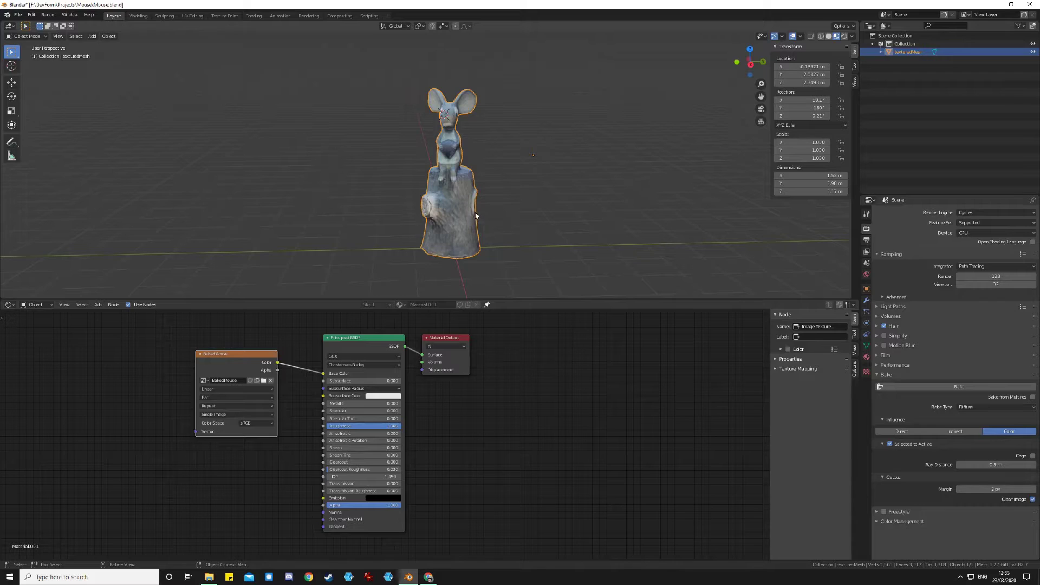
right_click(433, 201)
mouse_move(462, 219)
right_click(452, 219)
mouse_move(455, 224)
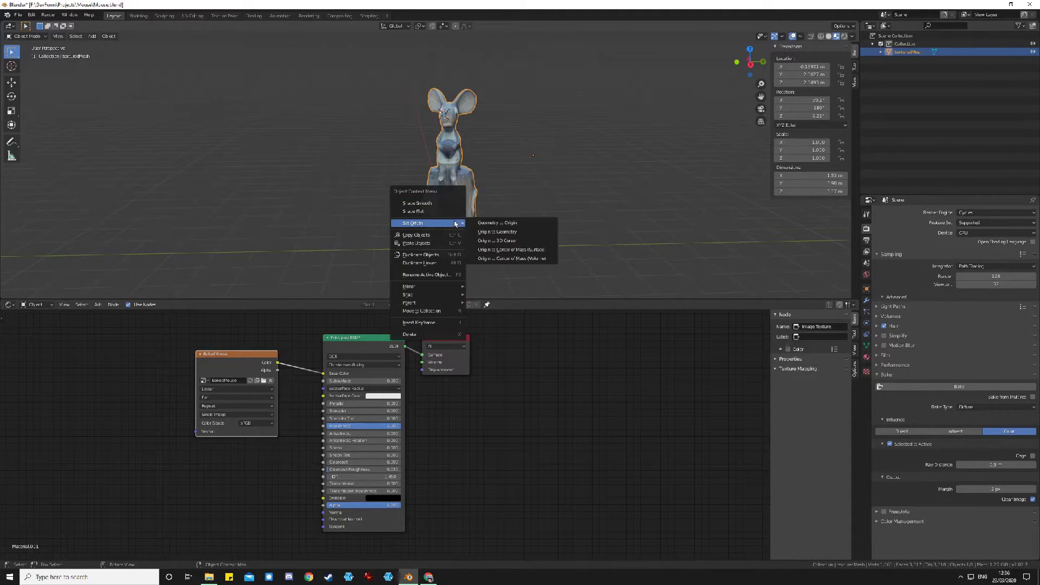
click(509, 232)
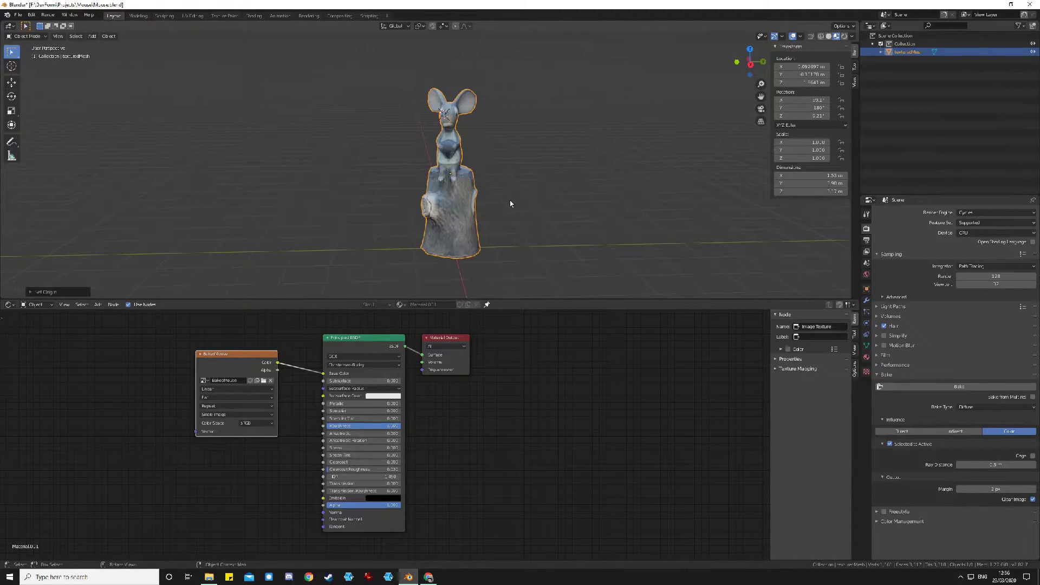
key(r)
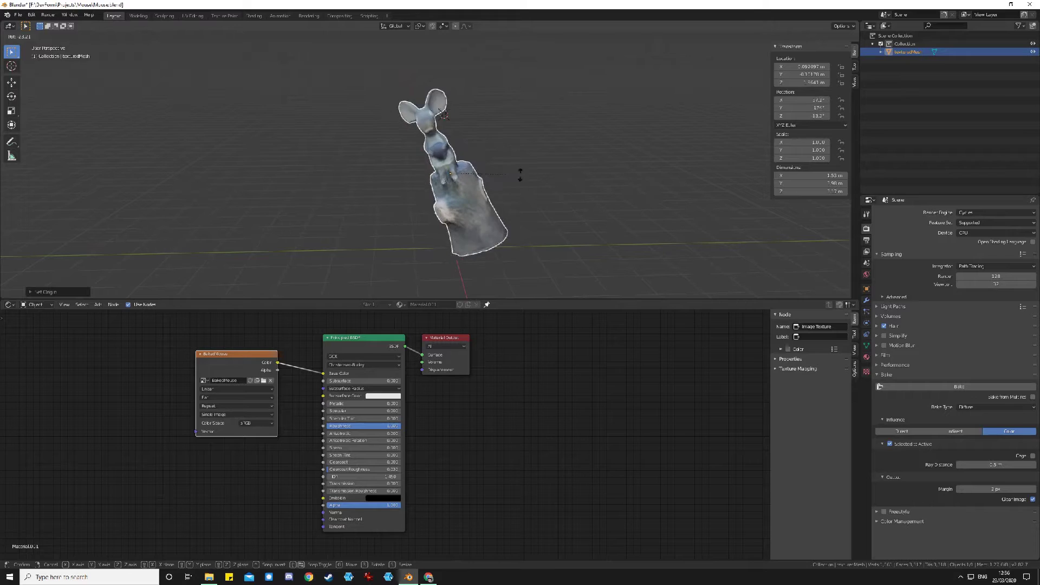
key(Escape)
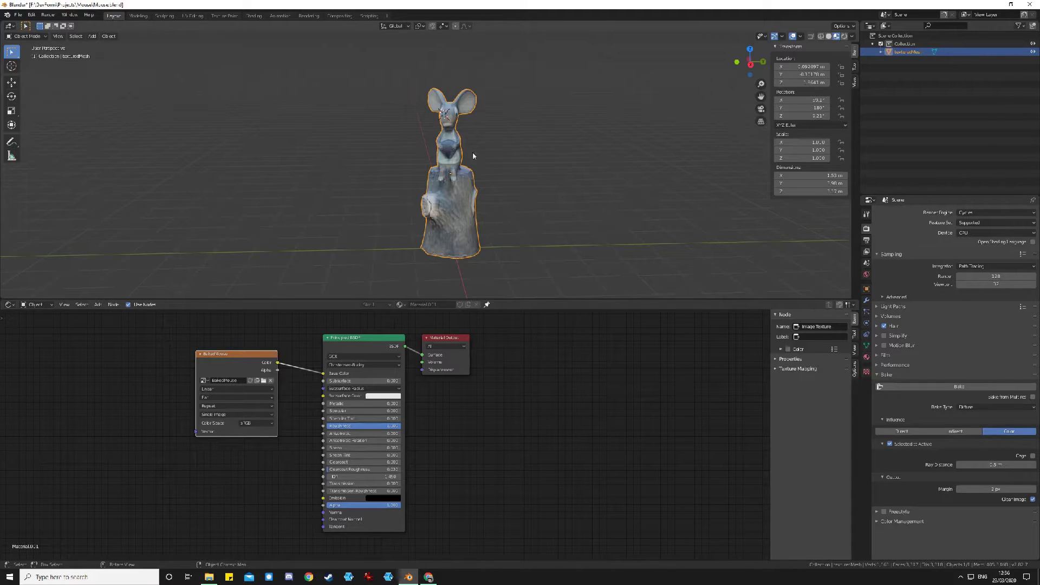
Export the finished mouse statue as a Wavefront OBJ file named Mouse into the Mouse project folder
click(18, 15)
mouse_move(82, 138)
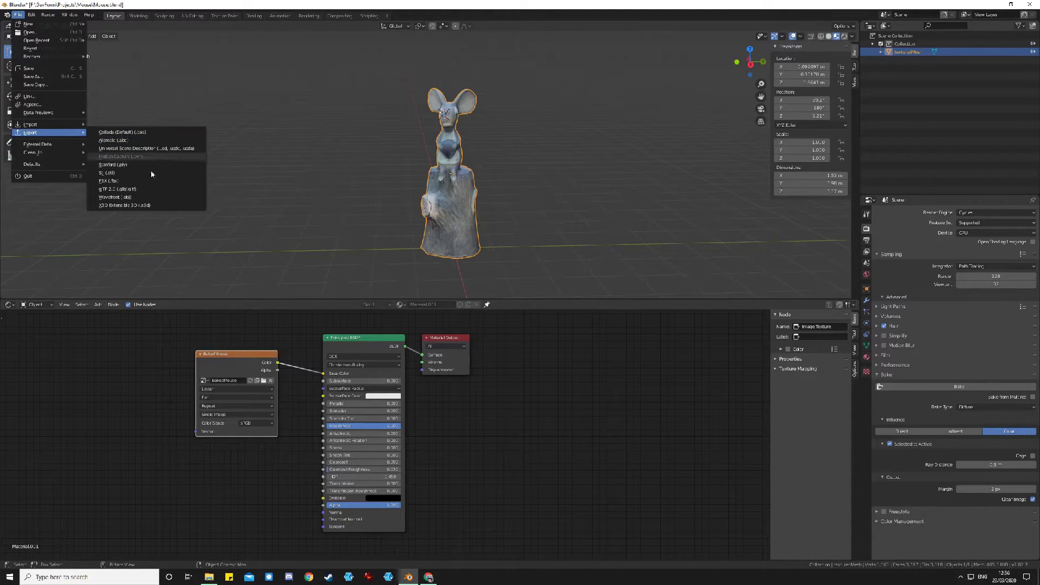
click(112, 198)
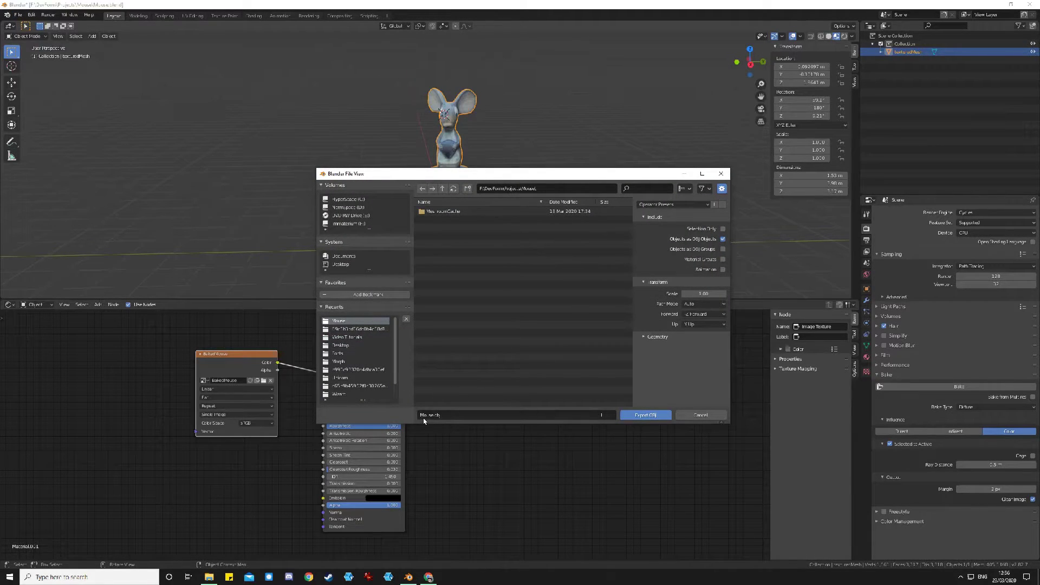
click(646, 415)
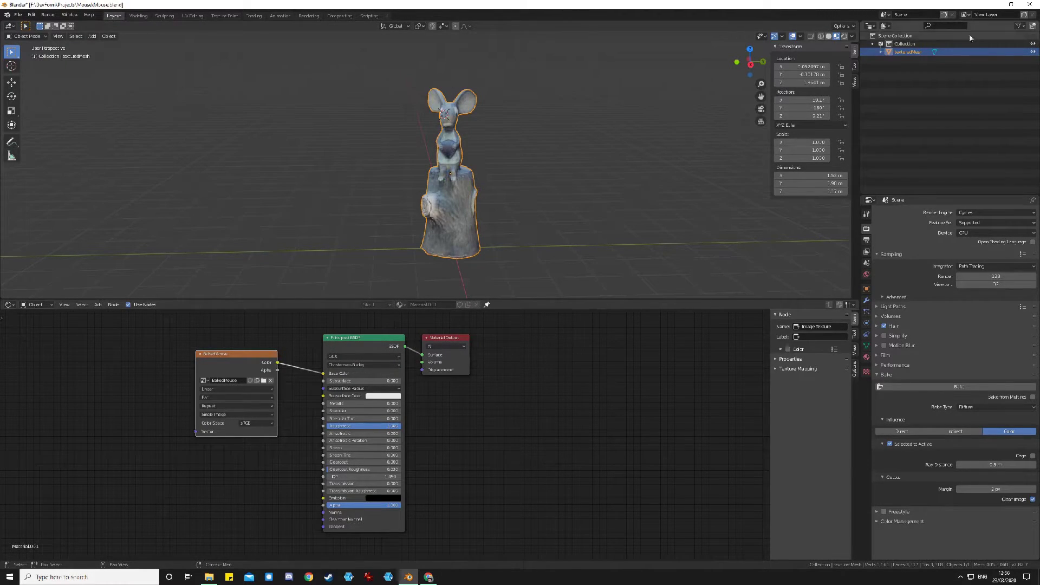
Switch to File Explorer, open the Mouse project folder, and locate BakedMouse.png and the exported Mouse.mtl and Mouse.obj files
click(999, 6)
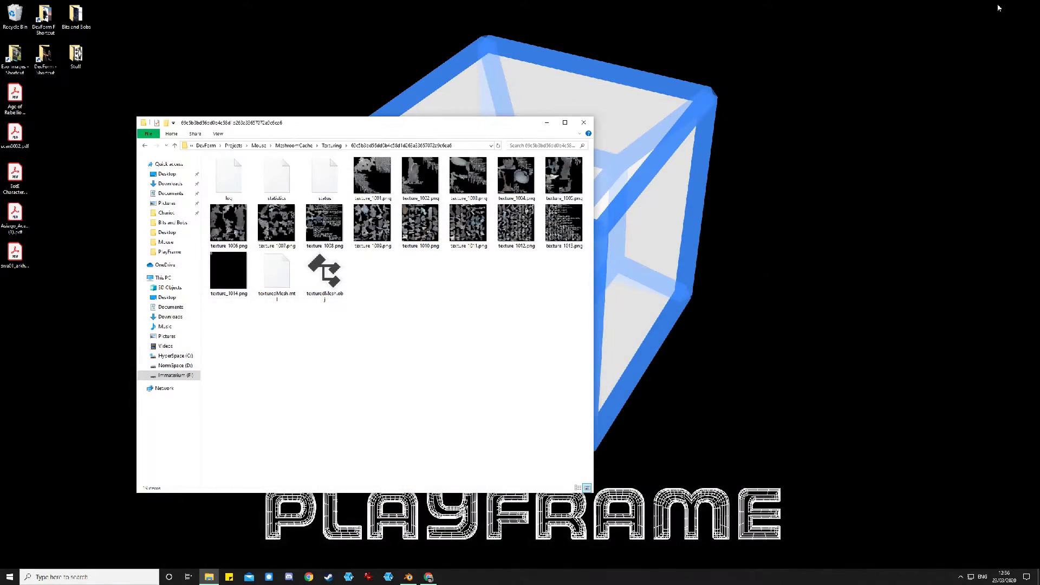
drag(442, 124, 522, 103)
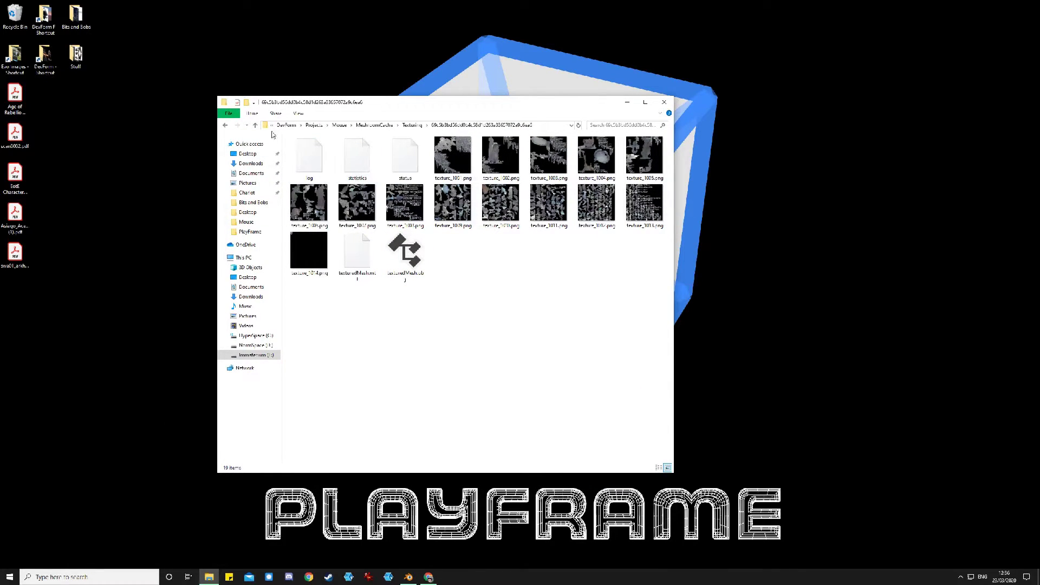
click(339, 126)
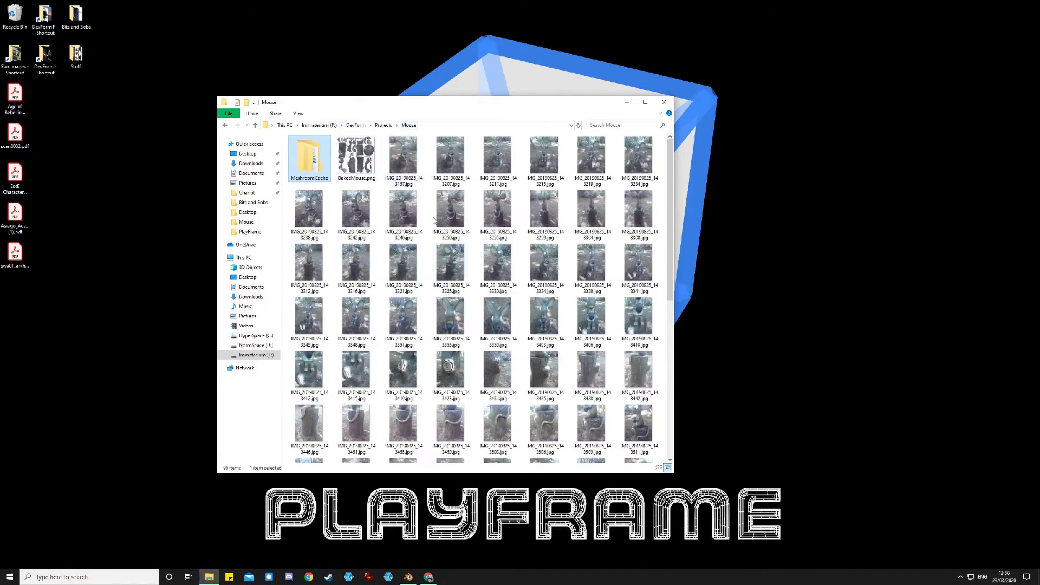
click(348, 169)
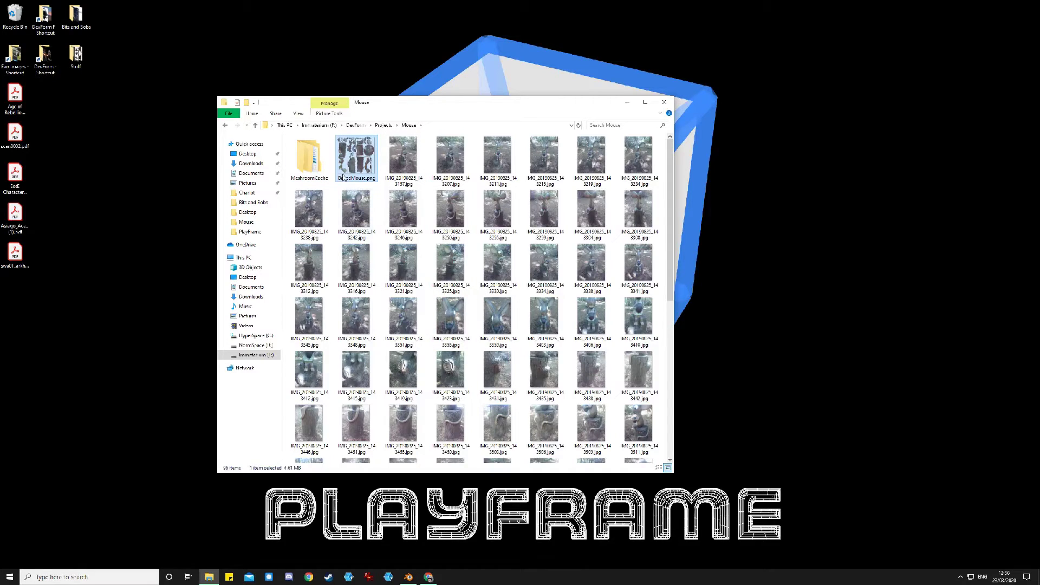
scroll(431, 299, down, 5)
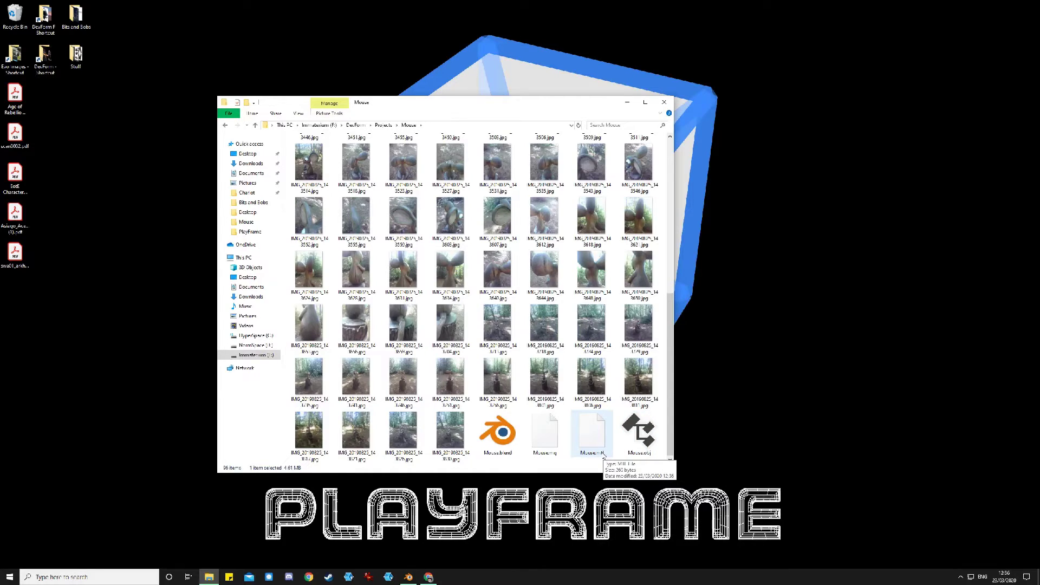
scroll(518, 309, up, 6)
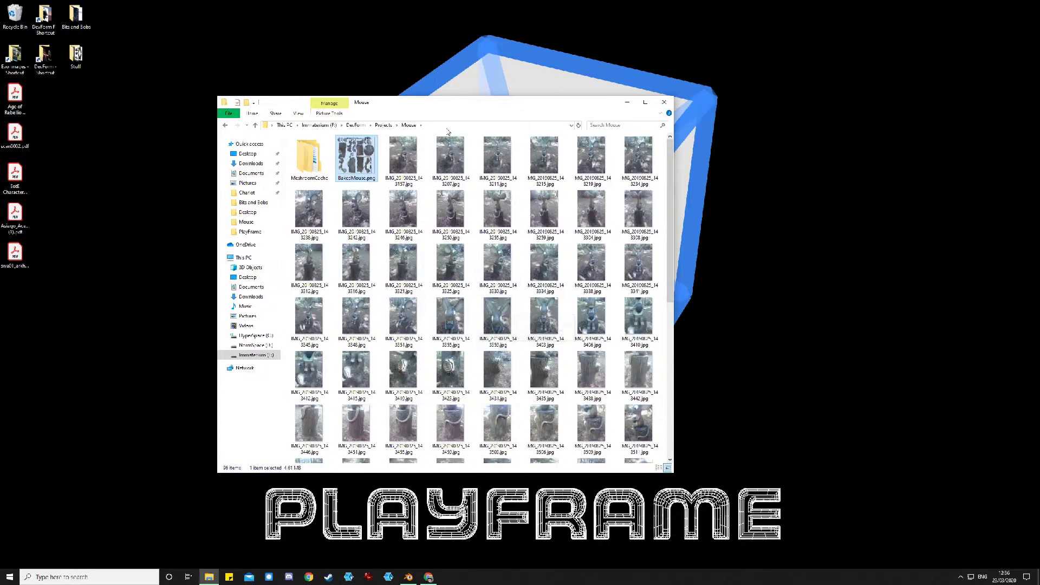
scroll(486, 349, down, 6)
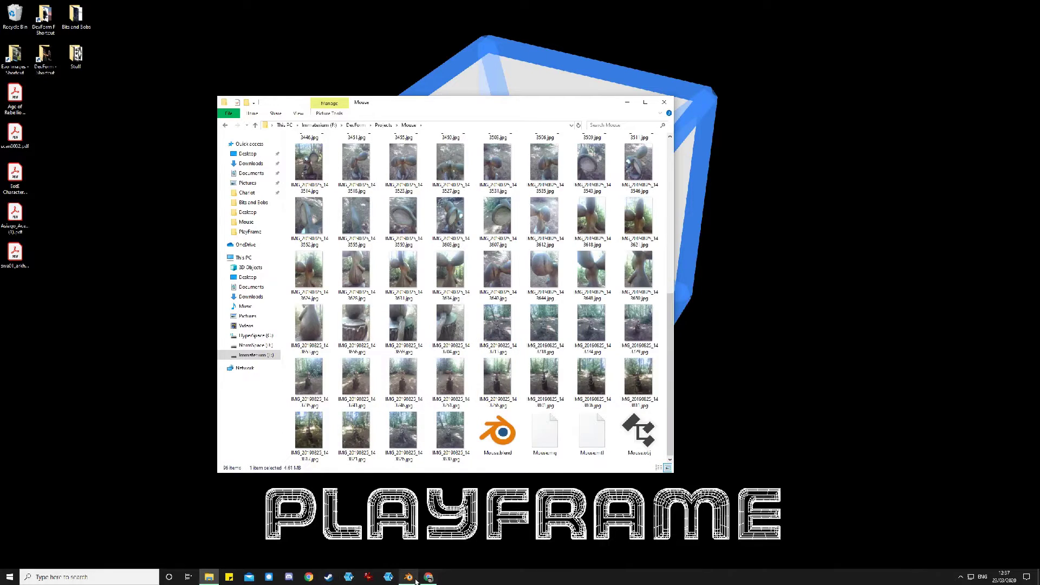
Switch to the Poly uploads page in Chrome and start a new 3D object upload
mouse_move(428, 579)
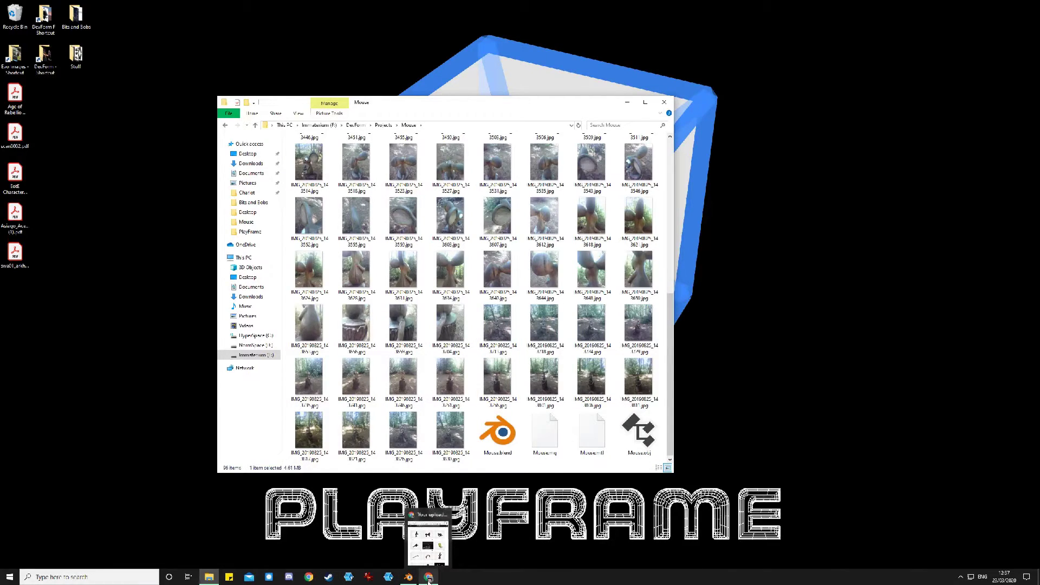
click(429, 579)
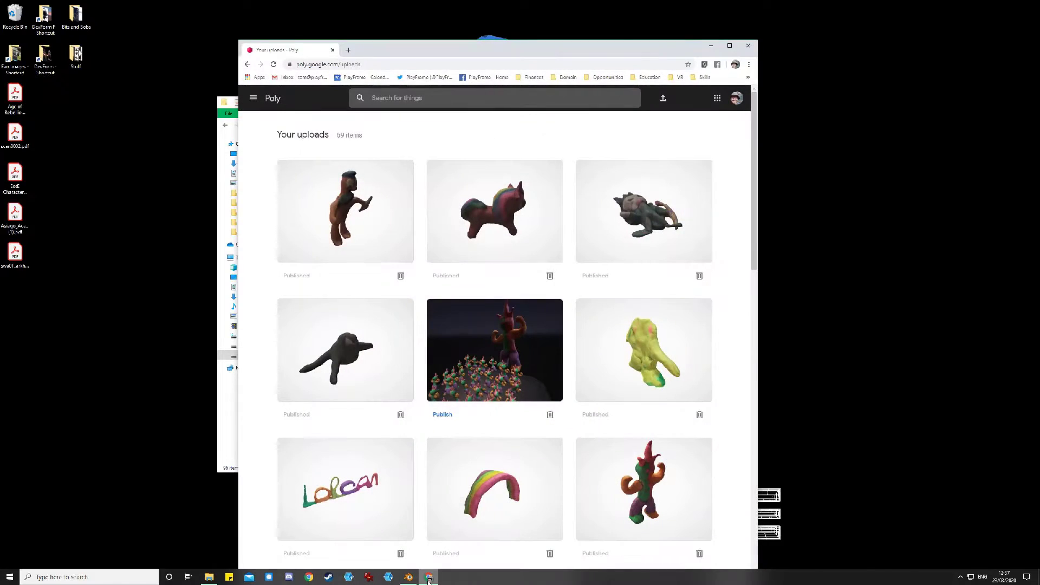
drag(457, 23, 473, 29)
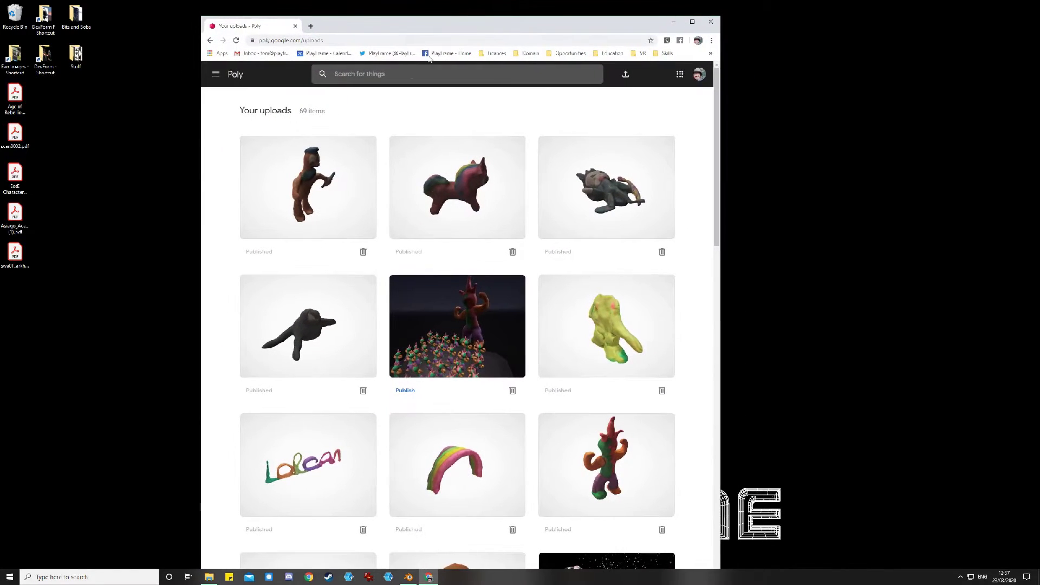
click(626, 76)
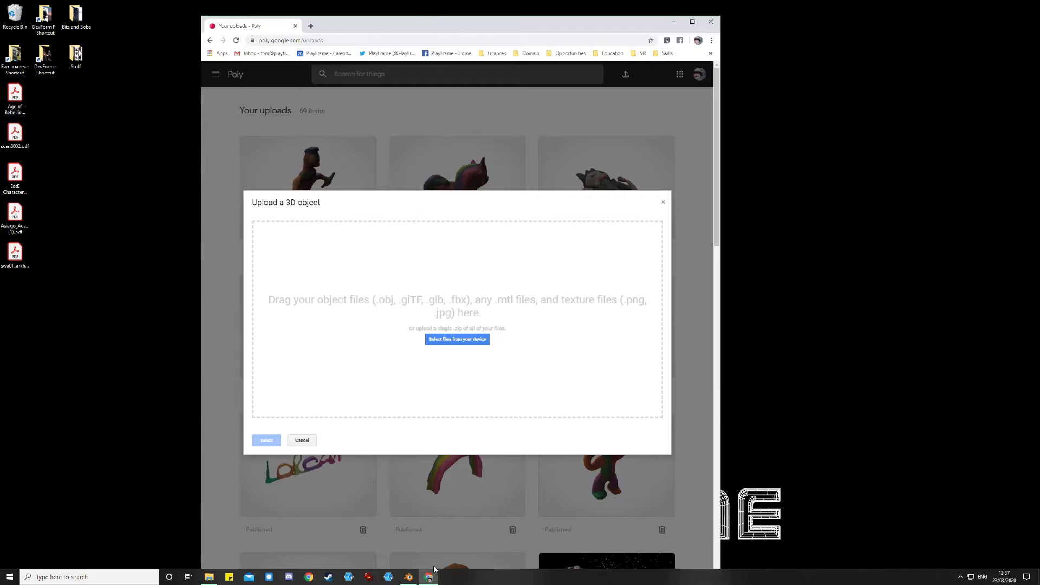
Add Mouse.obj, Mouse.mtl and BakedMouse.png from the Mouse project folder to the Poly upload
click(212, 576)
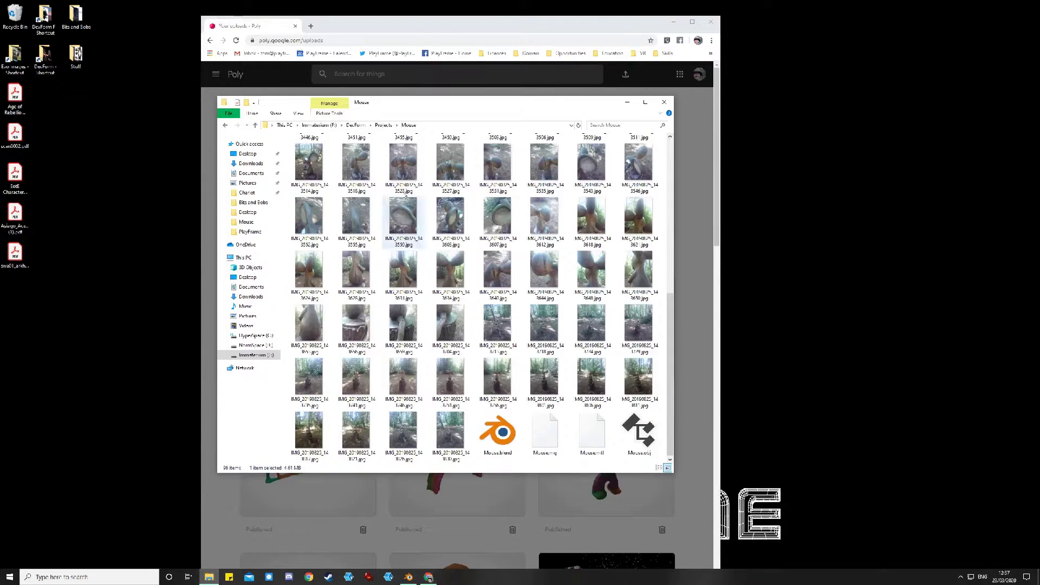
click(591, 434)
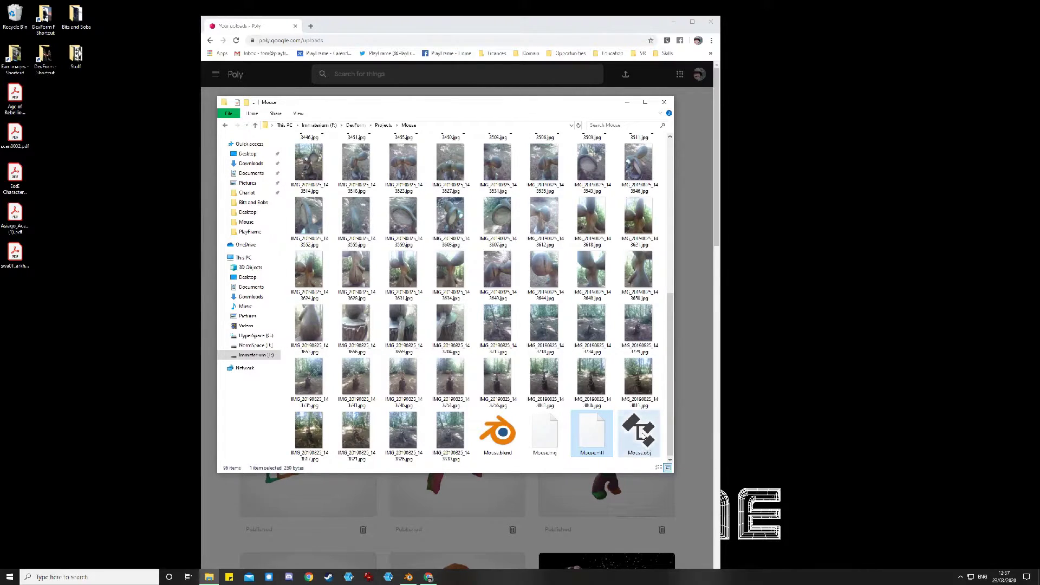
scroll(558, 448, up, 5)
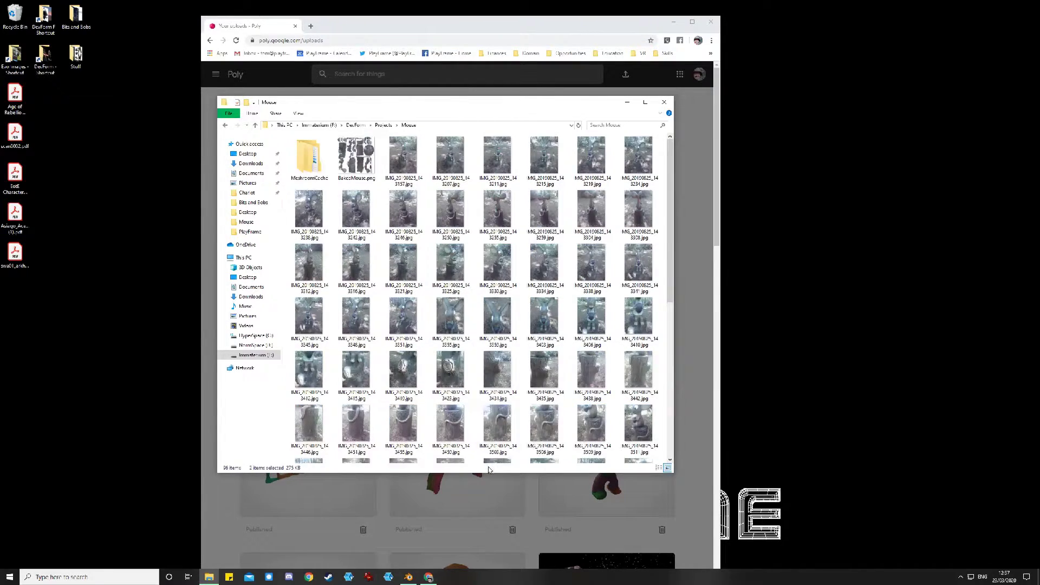
ctrl+click(355, 162)
drag(432, 106, 933, 64)
drag(855, 107, 392, 272)
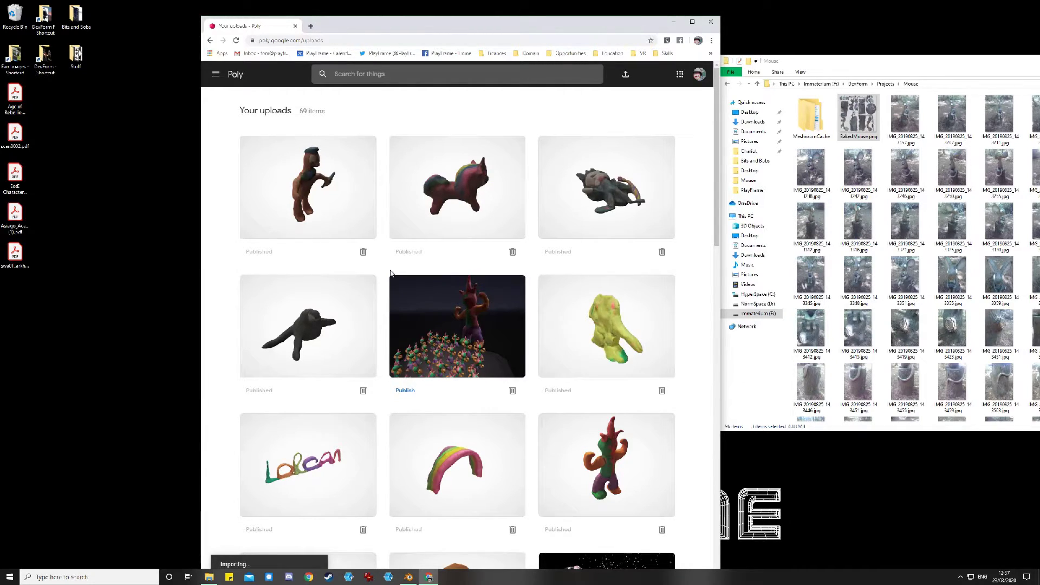
click(391, 272)
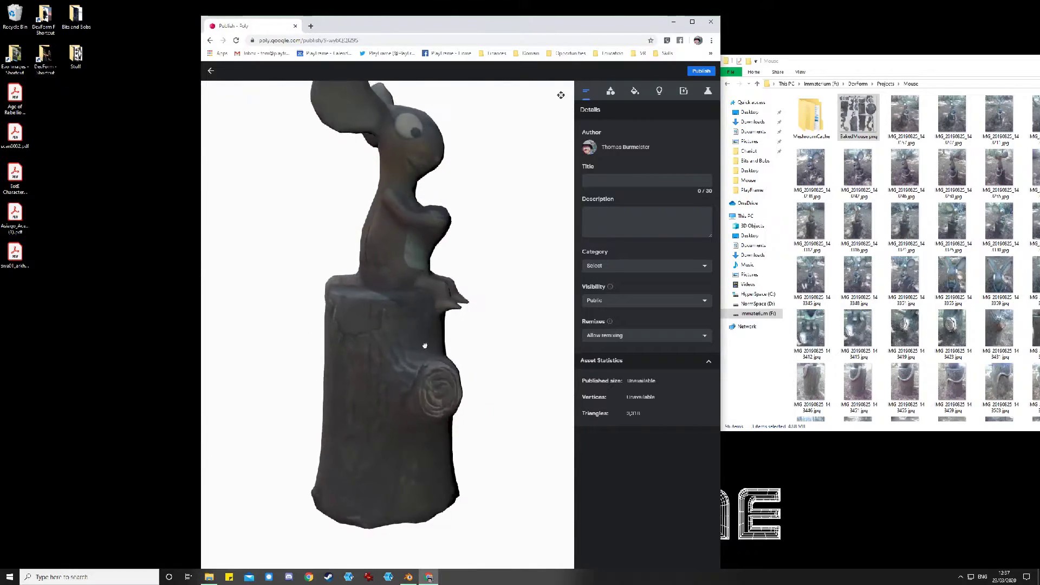
Title the uploaded model Mouse, keep its visibility Public, and set its category to Animals & Pets
scroll(345, 361, down, 5)
drag(446, 298, 398, 340)
scroll(399, 341, up, 3)
scroll(398, 340, up, 2)
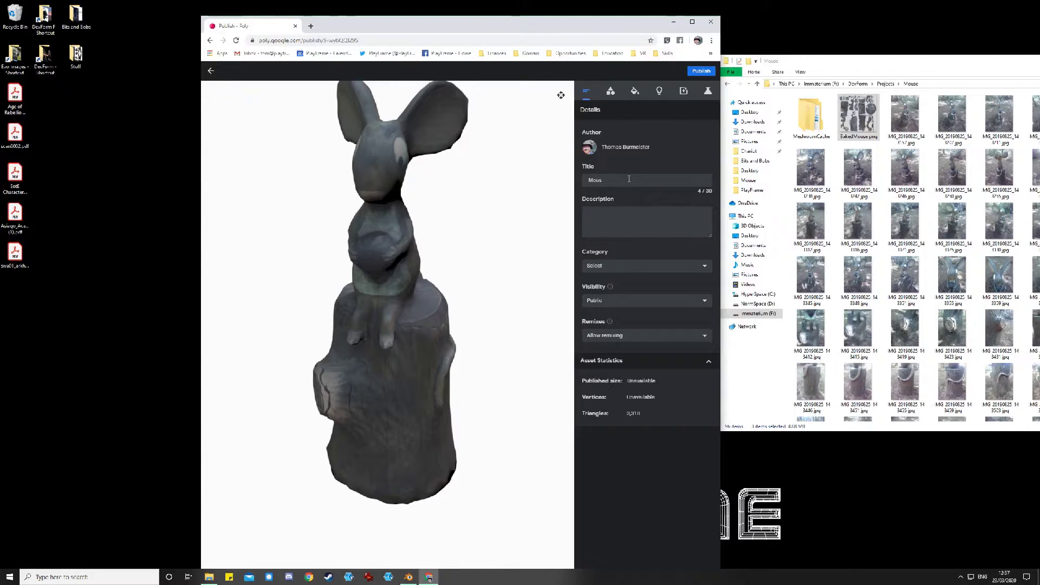
click(649, 304)
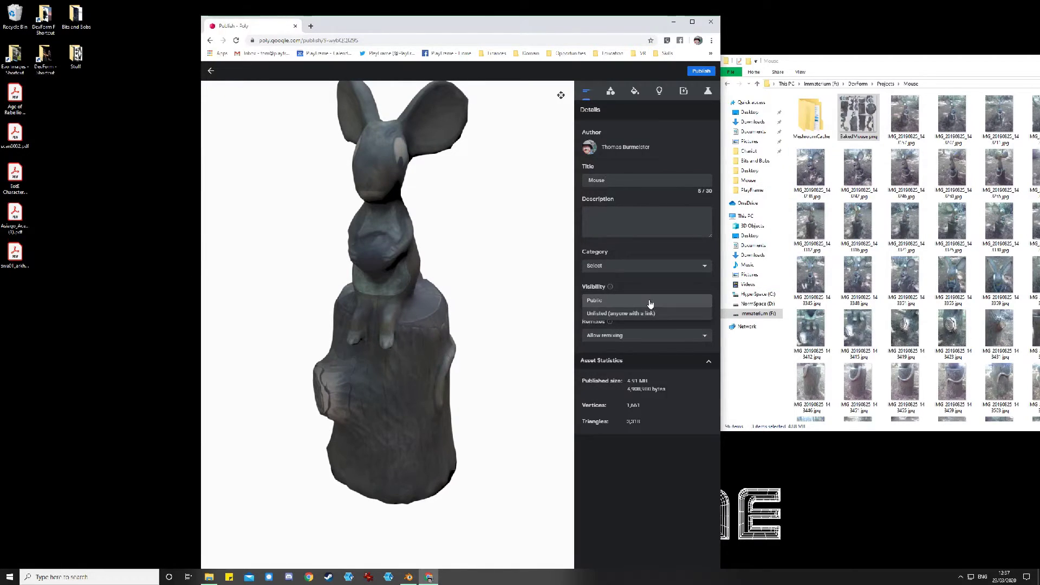
click(649, 302)
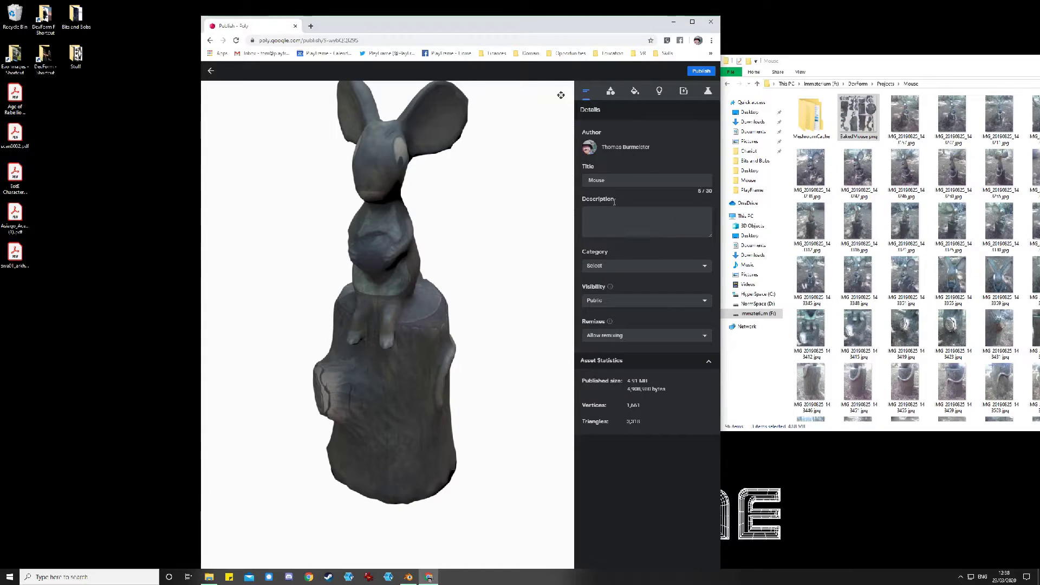
click(613, 267)
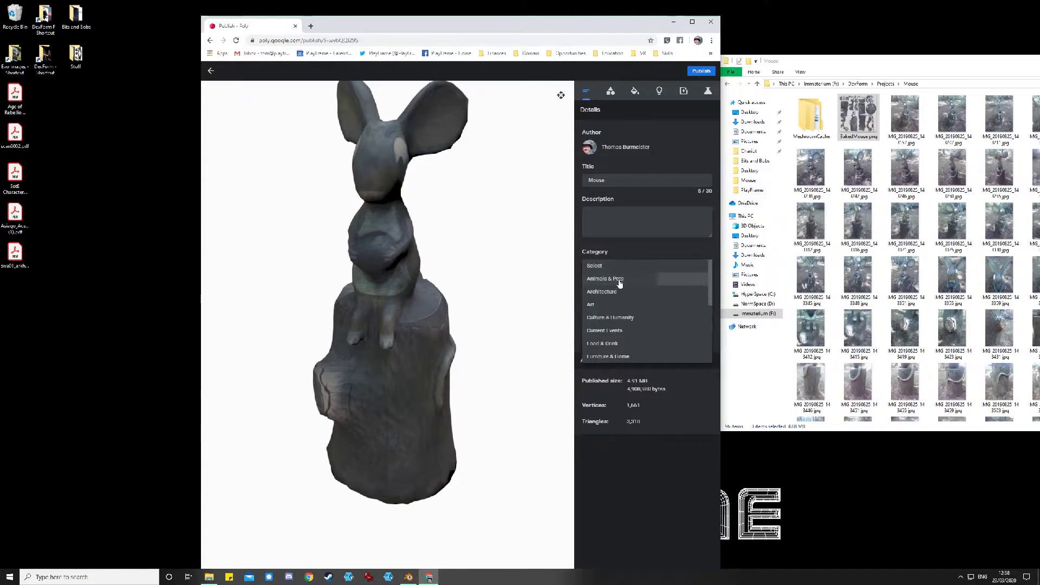
click(620, 280)
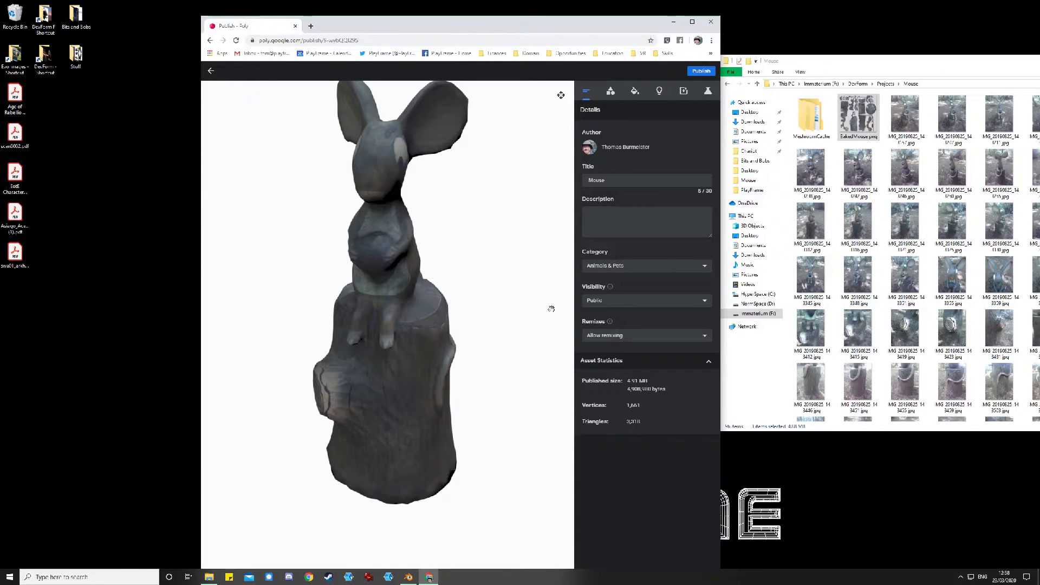
Review the model's transform and material settings, and raise the key light intensity in the presentation settings
scroll(435, 360, down, 3)
drag(432, 383, 451, 385)
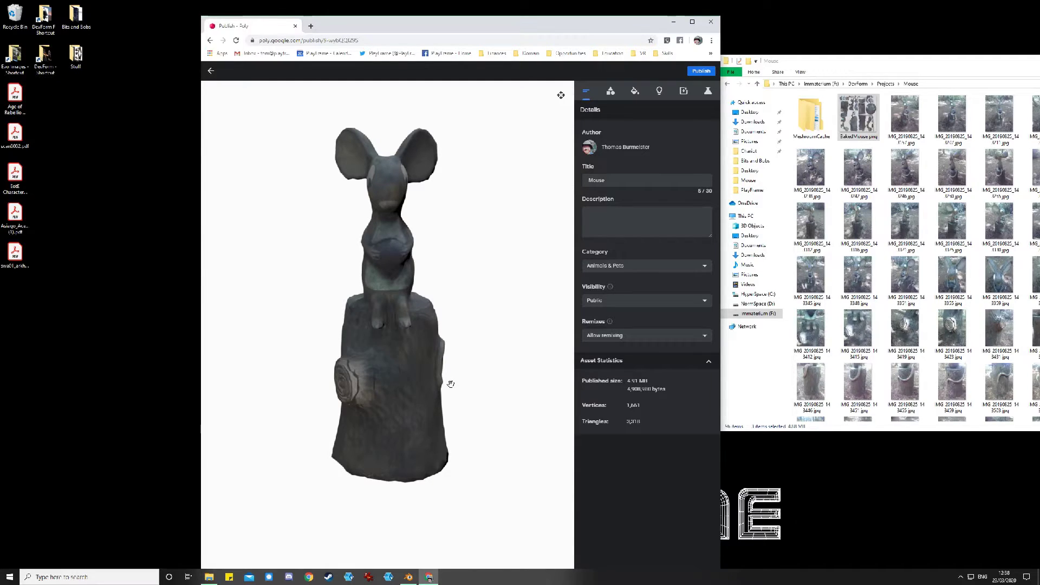
click(610, 92)
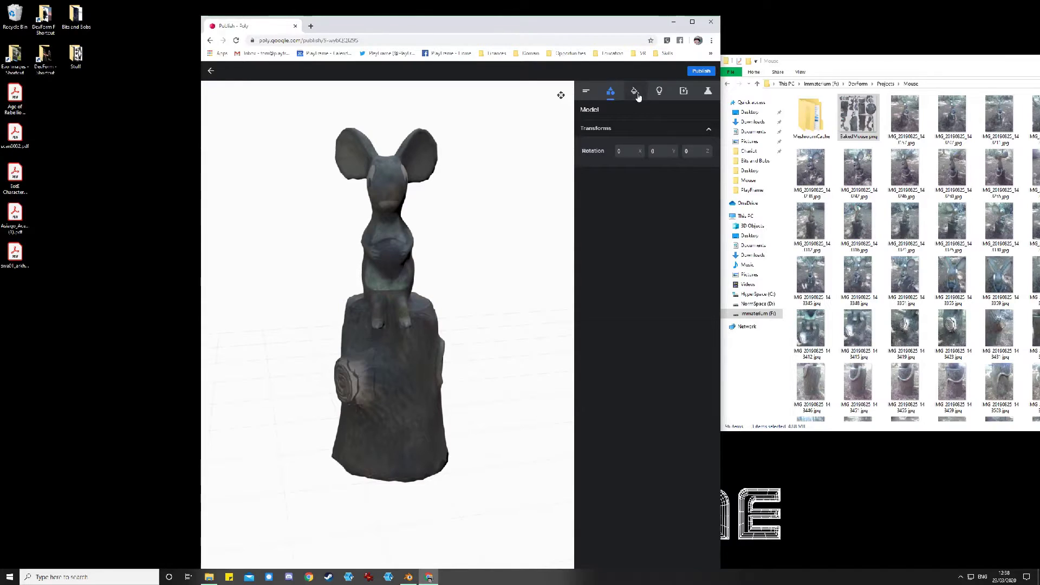
click(635, 91)
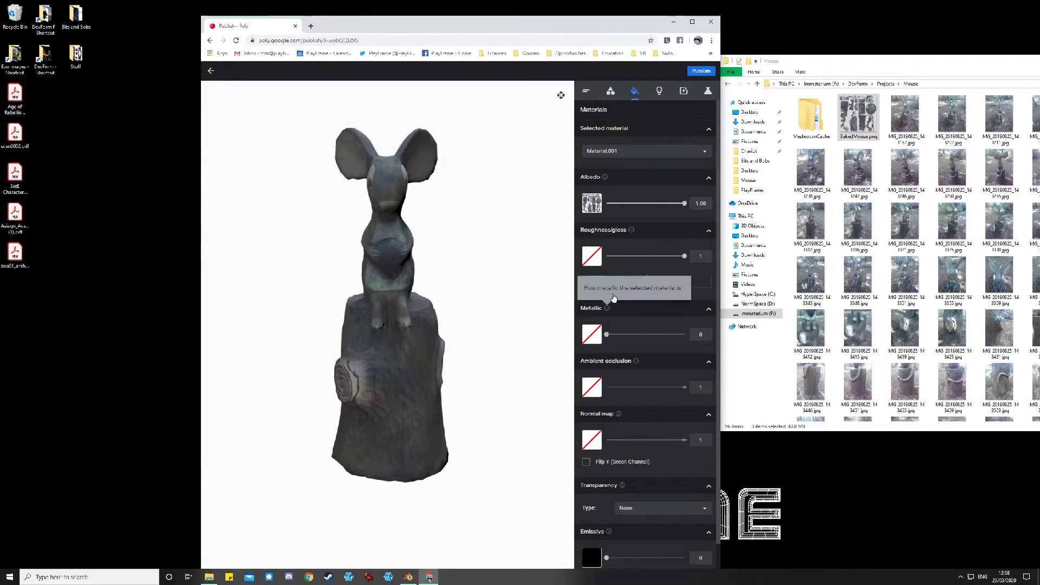
click(660, 91)
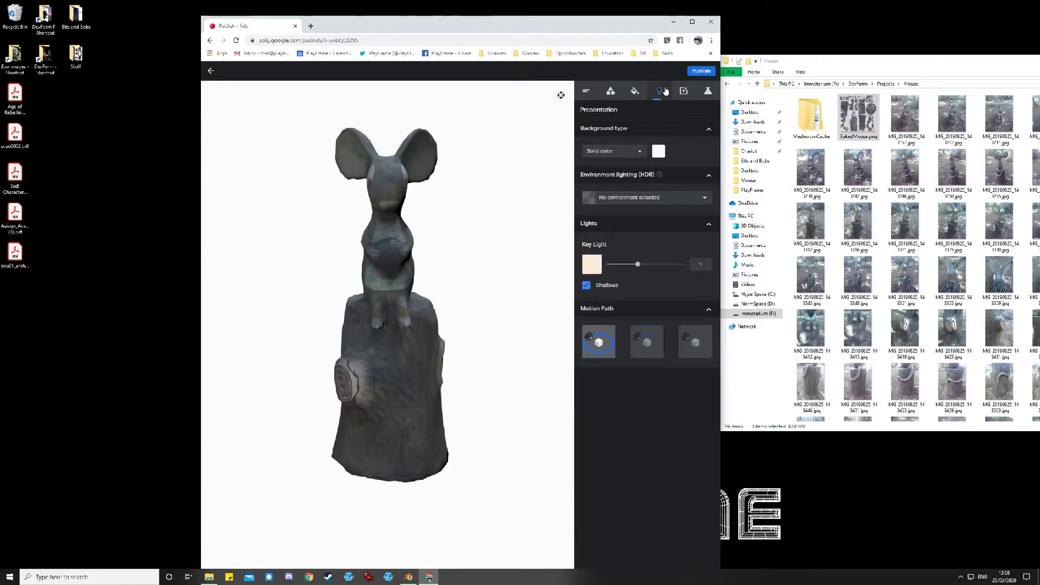
drag(638, 267, 654, 271)
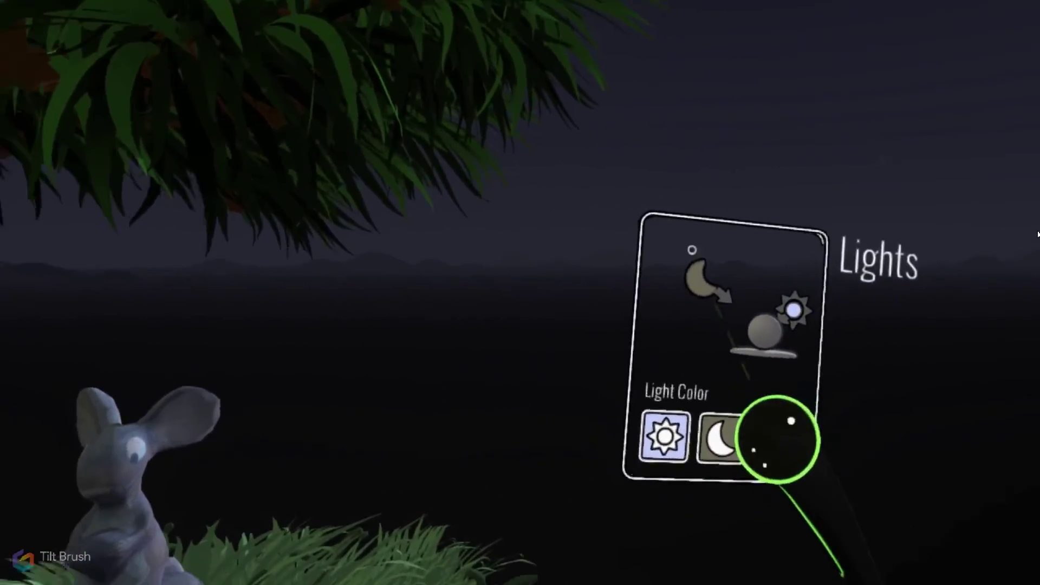
Switch to Tilt Brush and set the main light of the mouse scene to a khaki colour
click(692, 428)
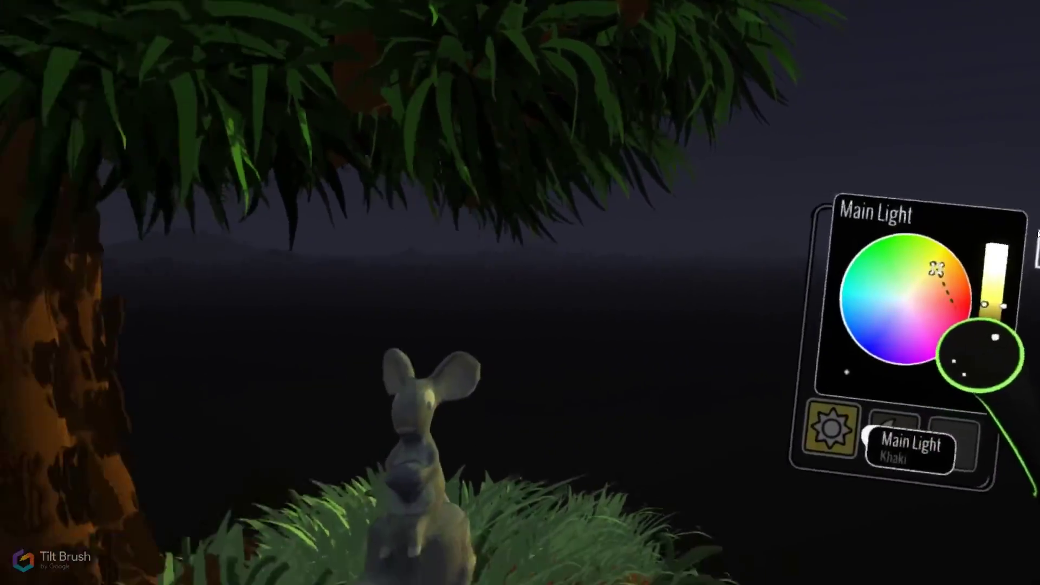